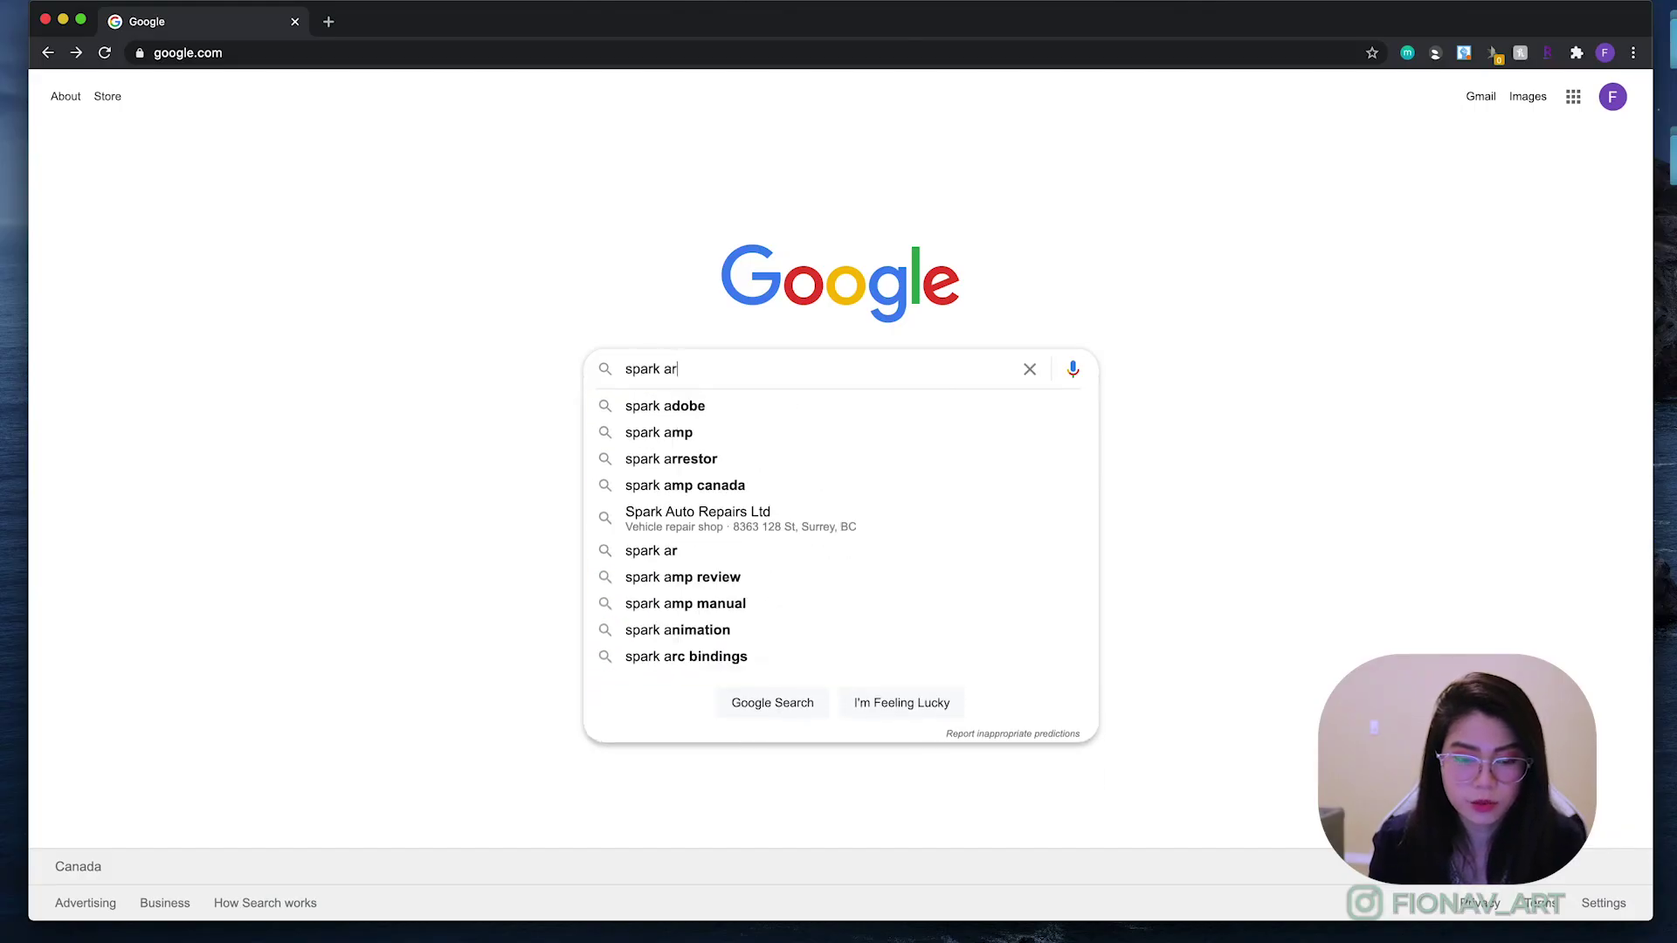
Search for Spark AR and download the Spark AR Studio installer from its Download page.
key(Return)
click(450, 255)
click(1497, 113)
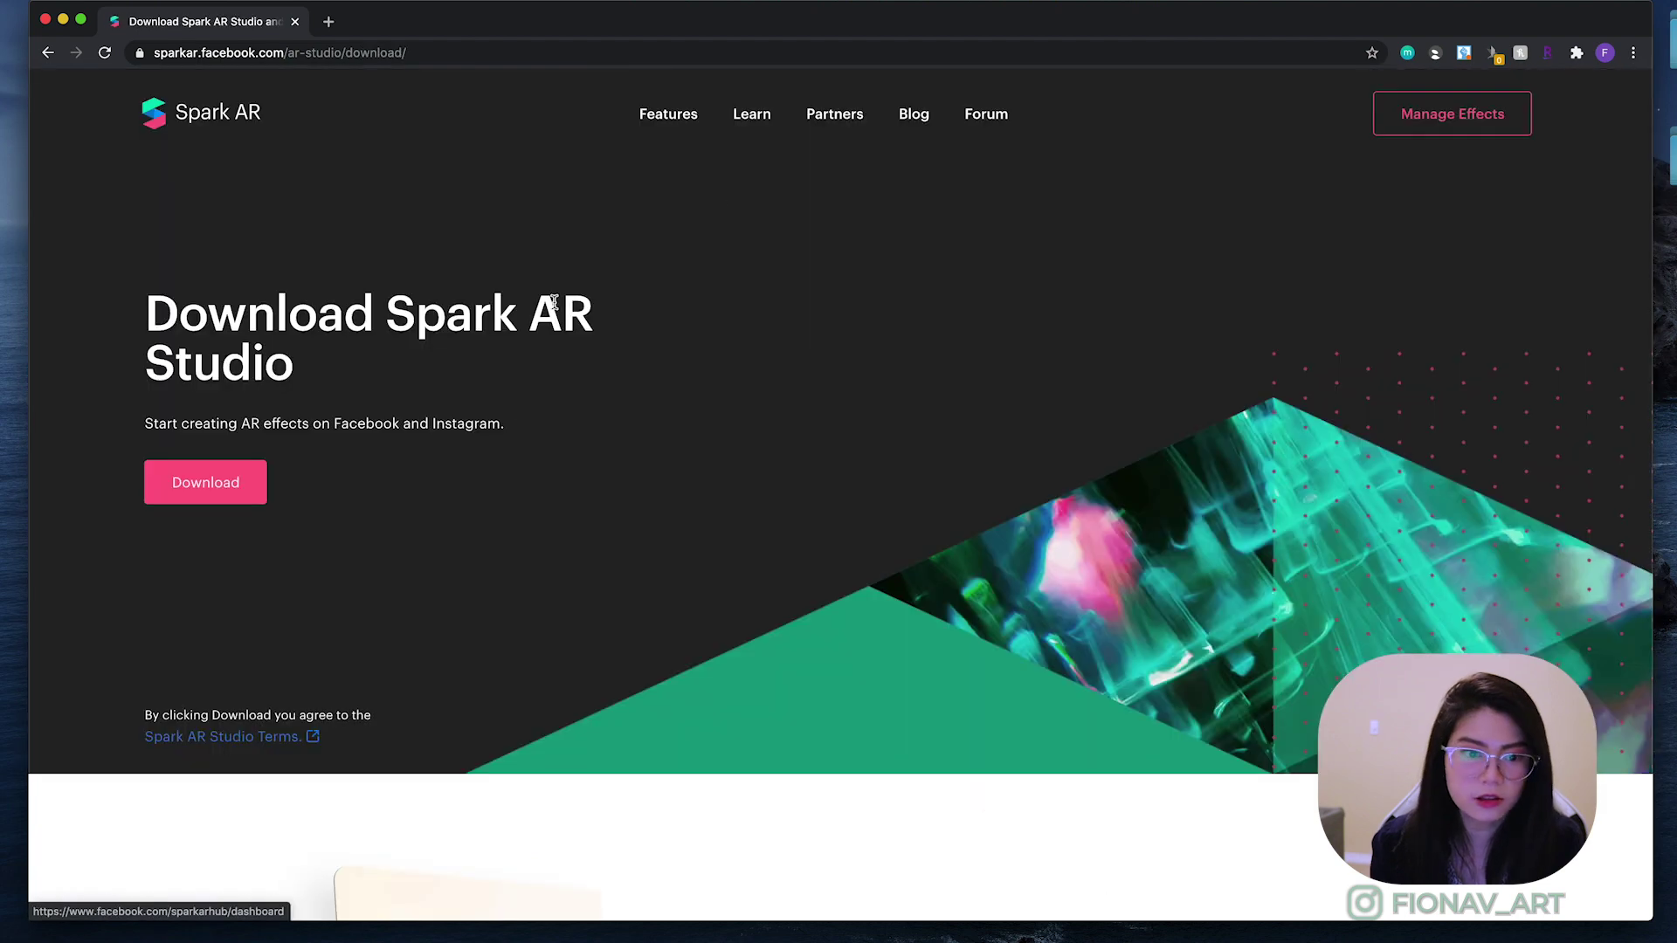
click(209, 483)
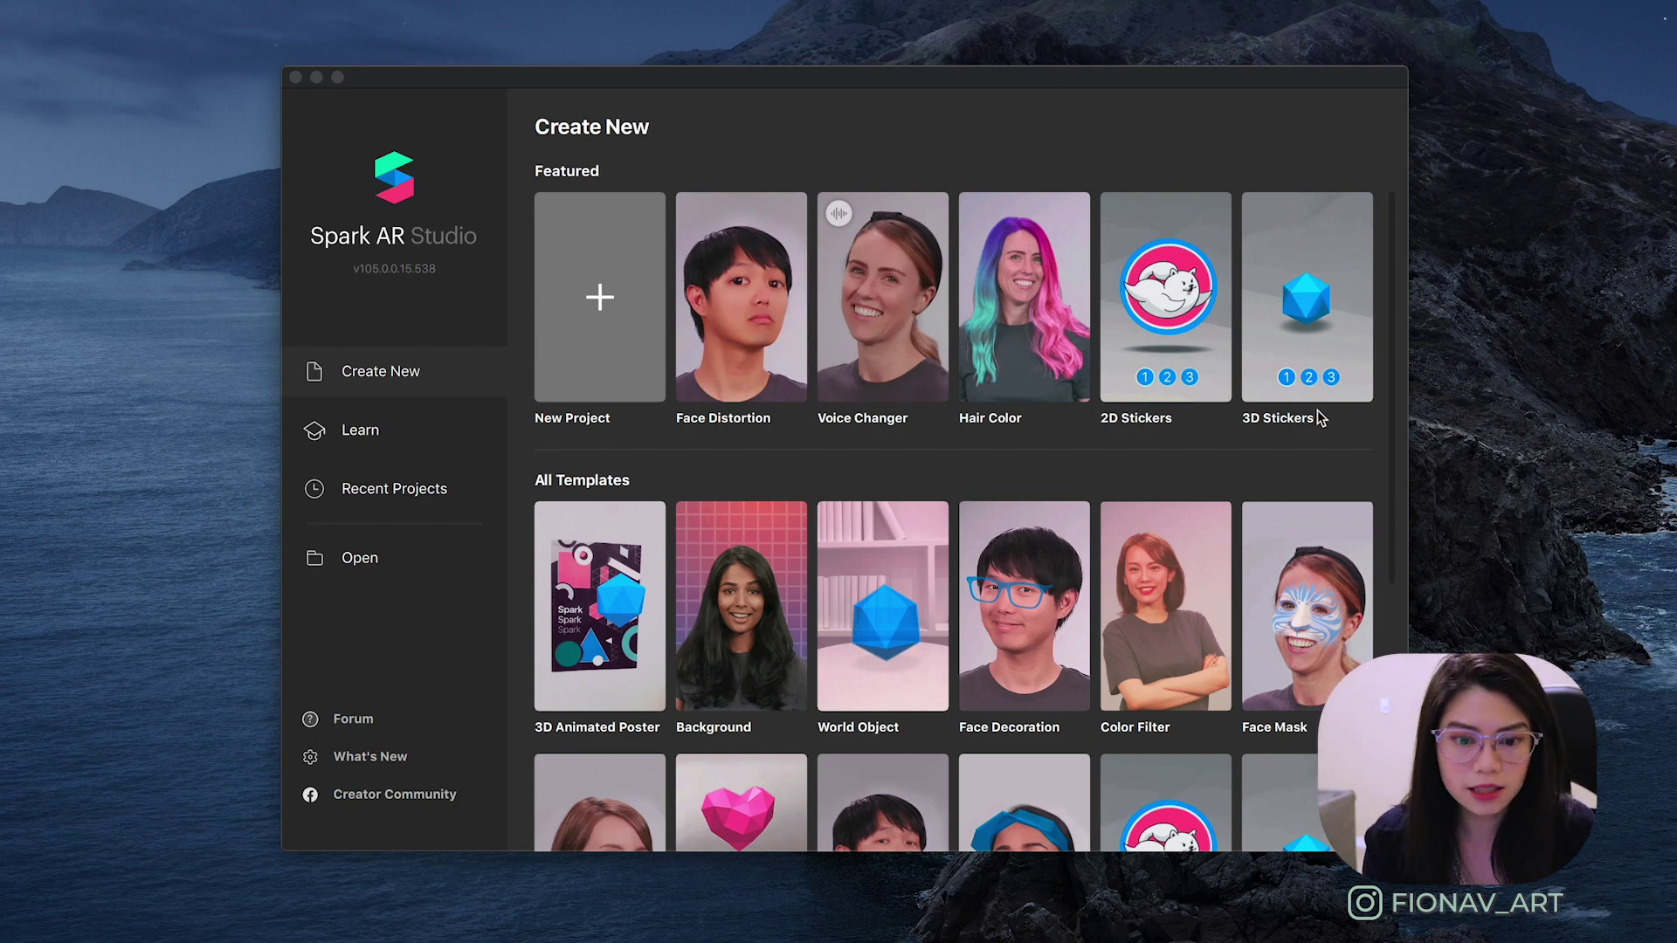
Start a new project from Spark AR Studio's Create New screen.
scroll(1318, 413, down, 5)
scroll(1319, 414, up, 5)
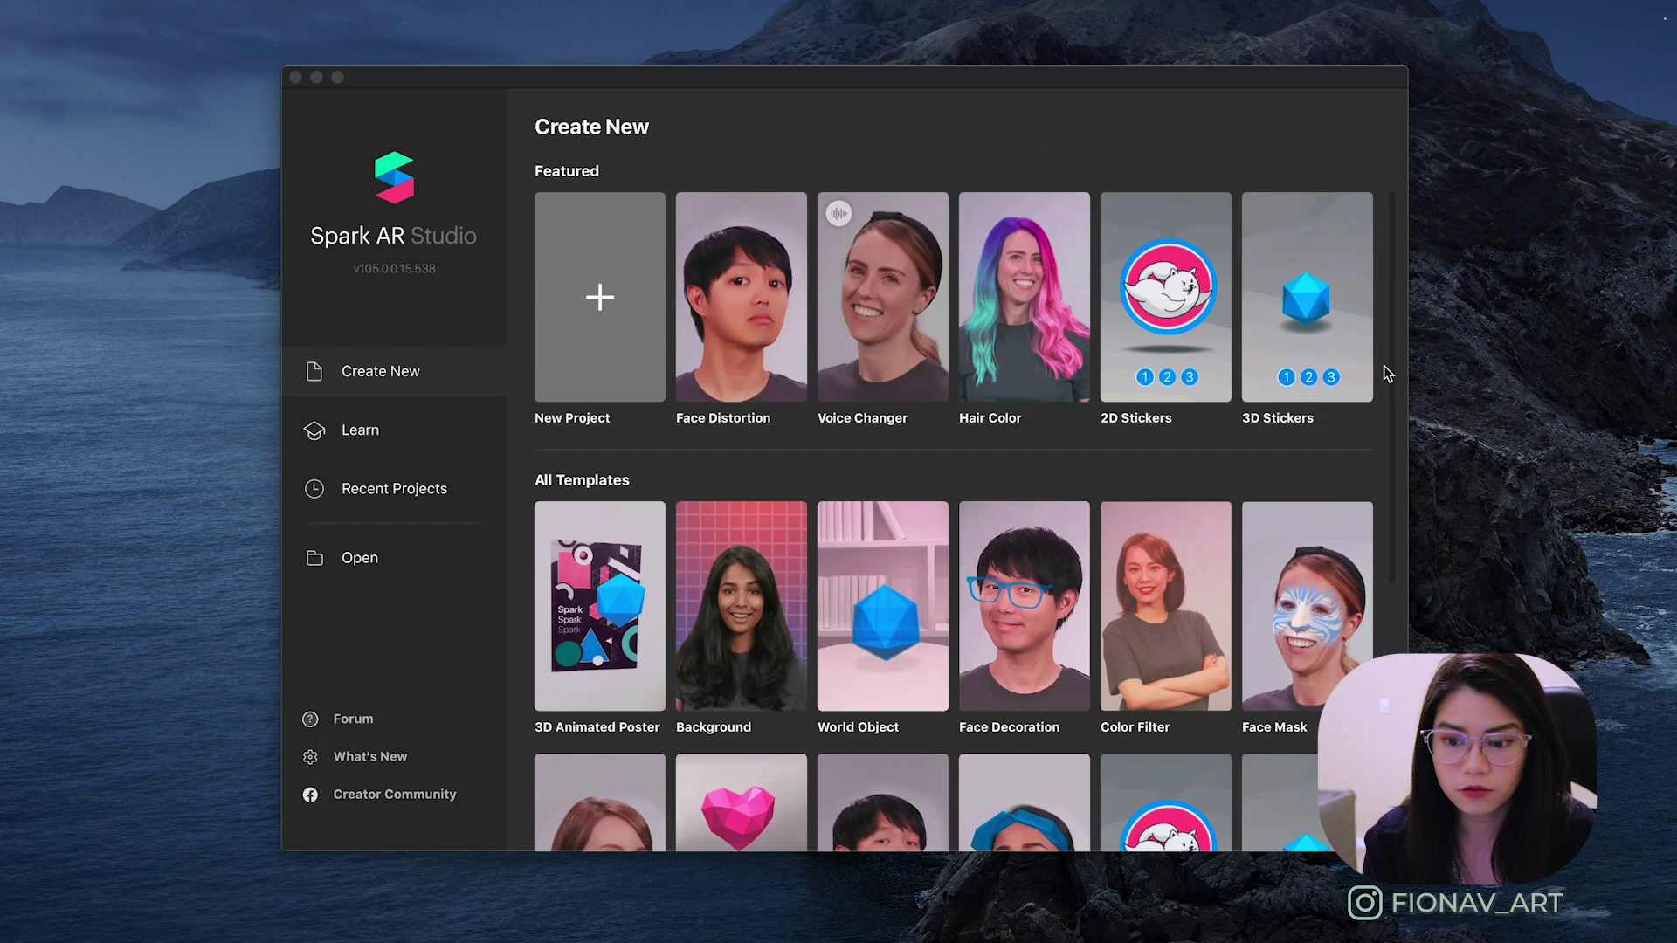
click(617, 349)
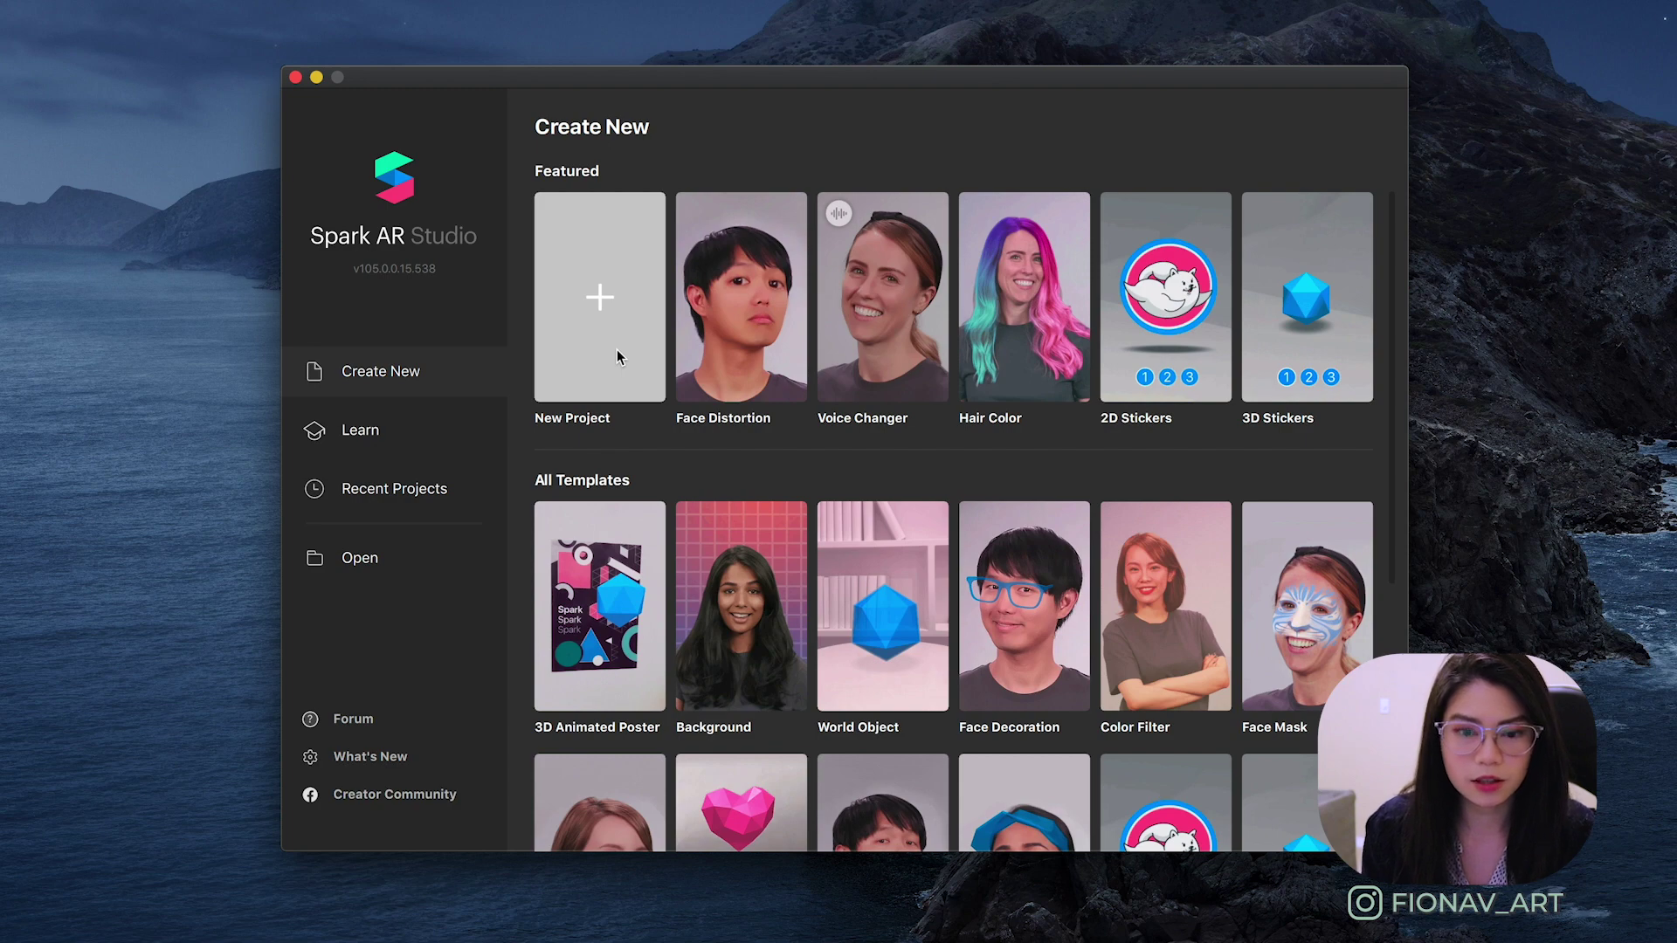
click(616, 350)
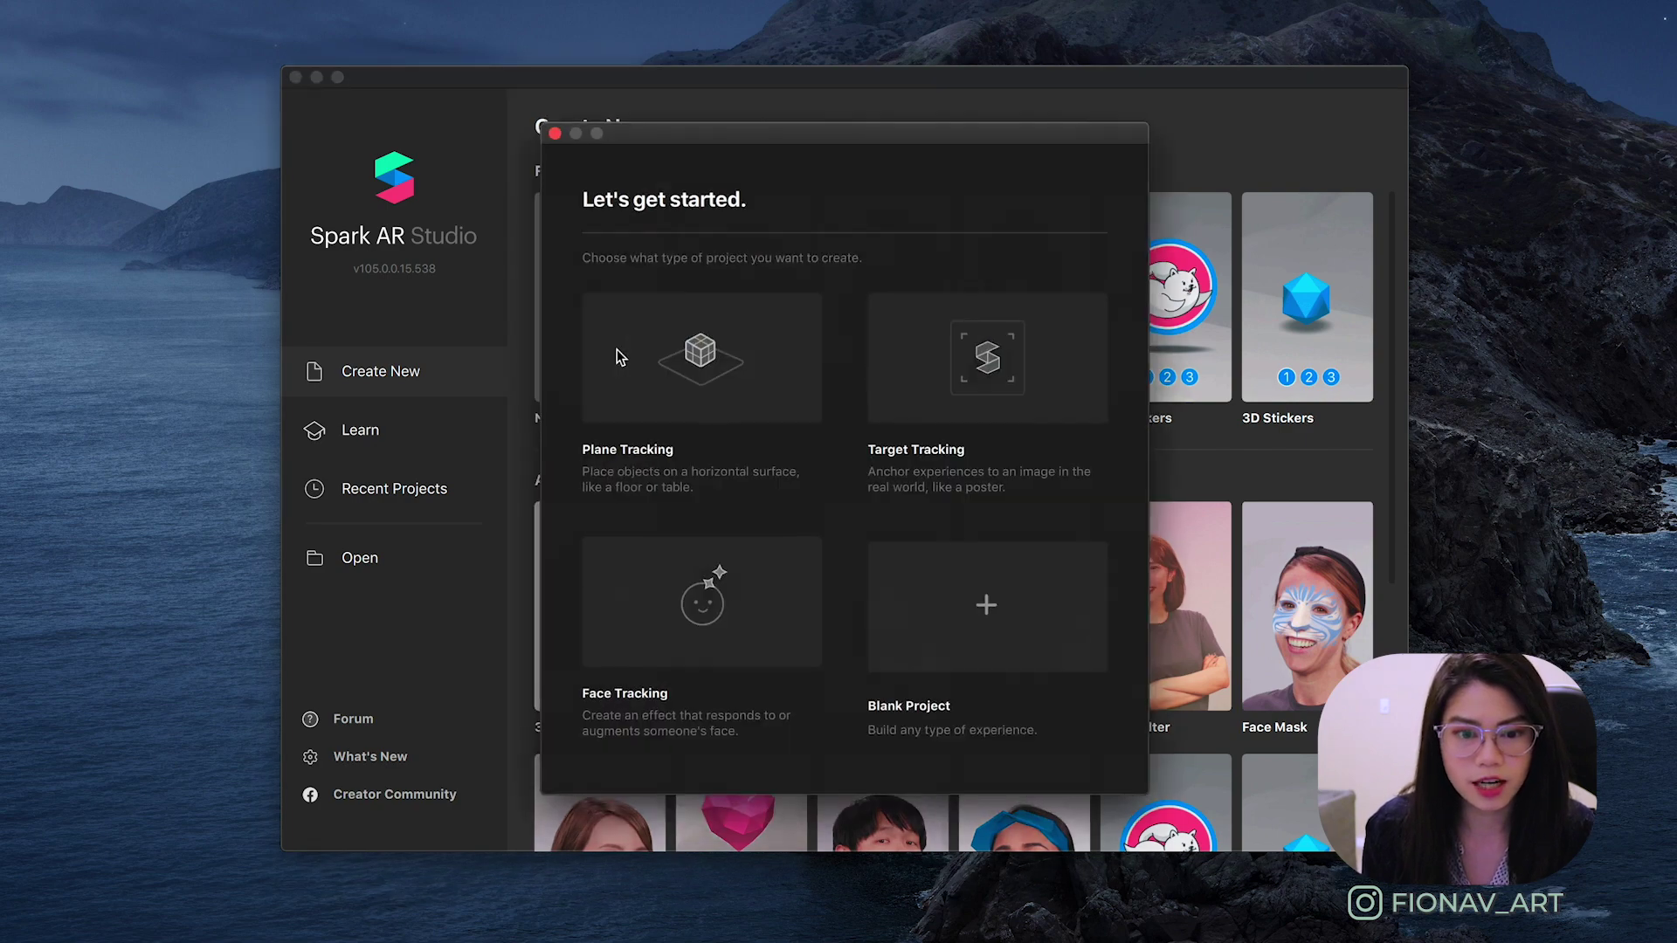
Create a blank project, try several sample face videos, then use the FaceTime HD Camera (Built-in) feed.
click(1036, 610)
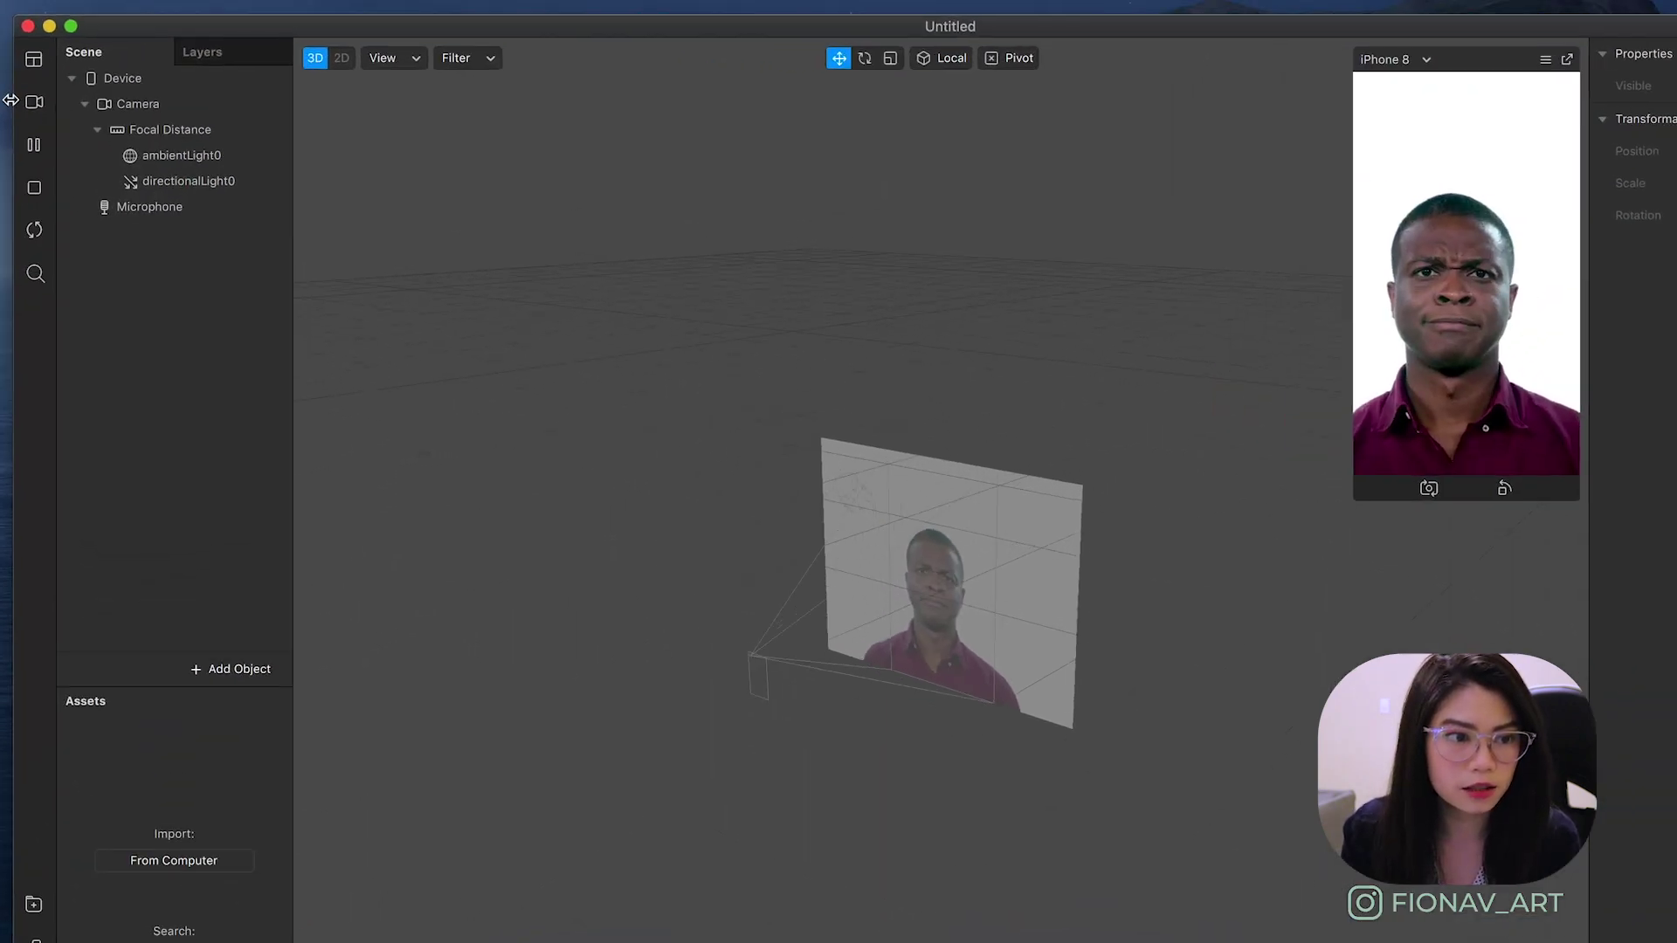
click(34, 102)
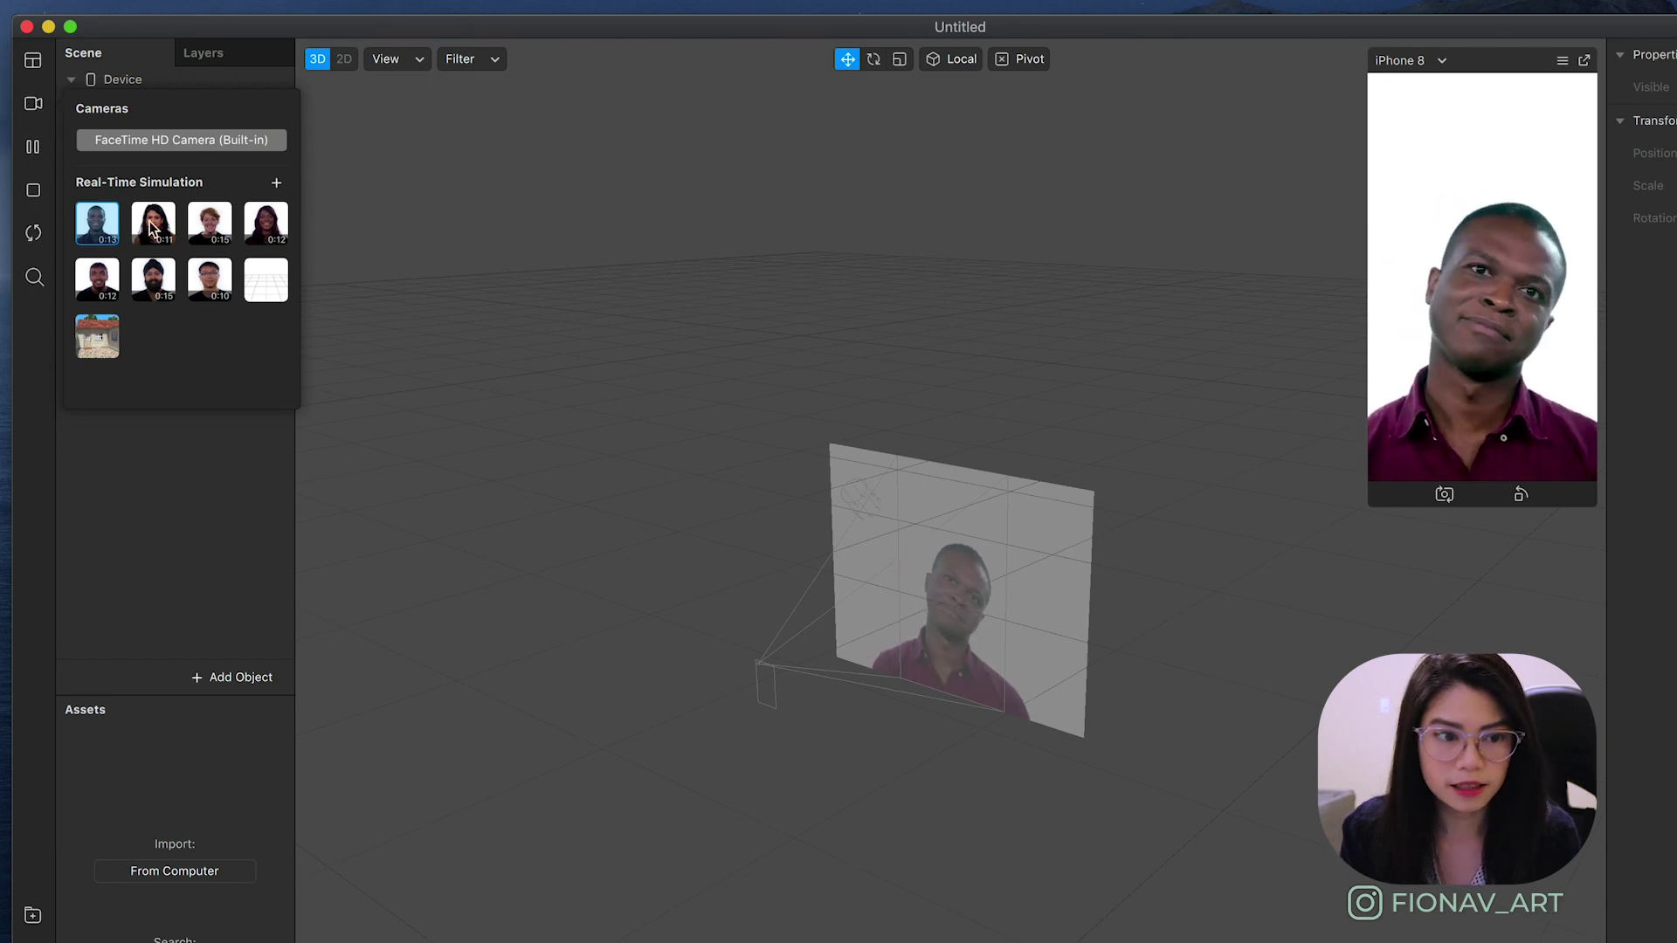
click(152, 222)
click(210, 222)
click(97, 280)
click(209, 279)
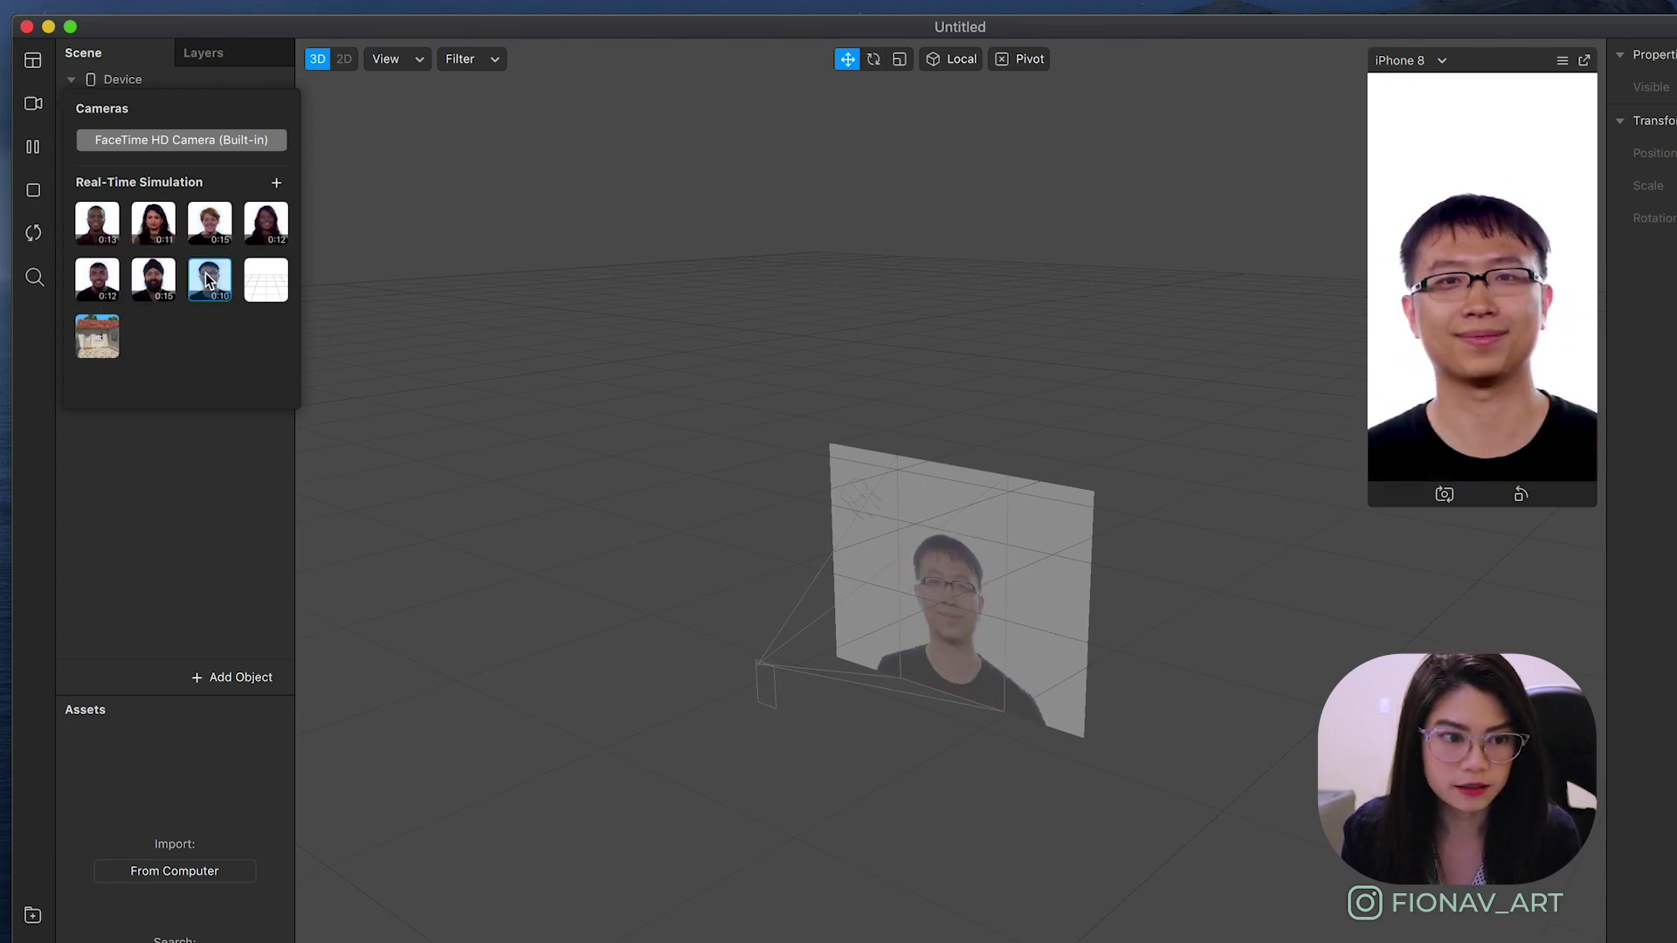
click(97, 222)
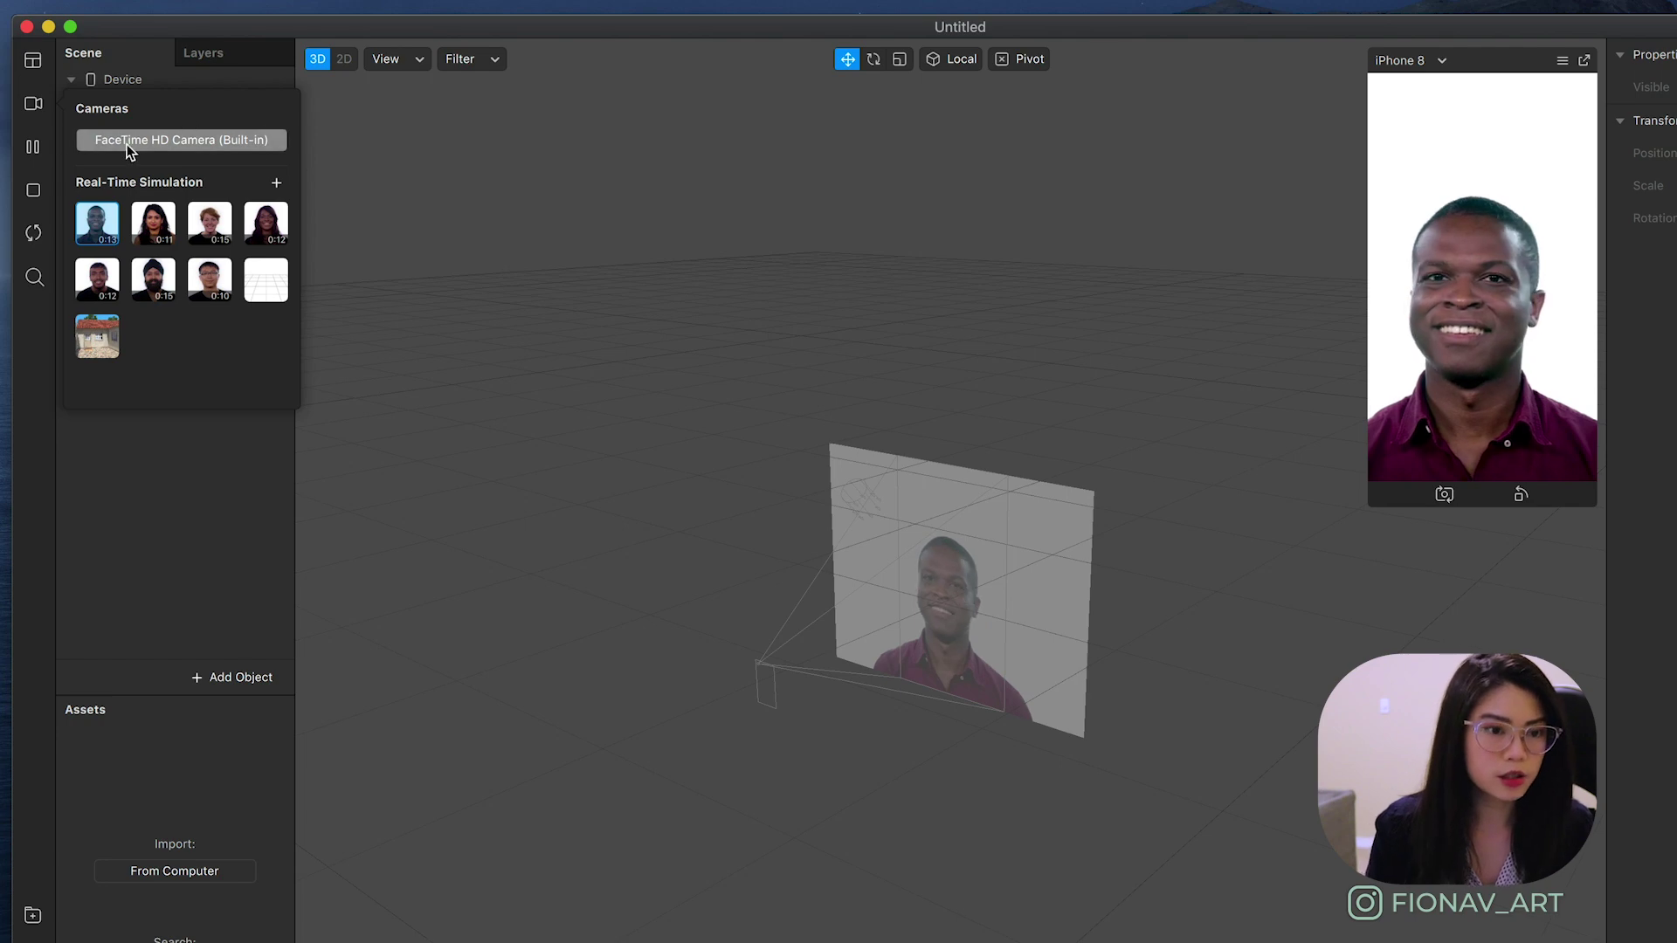
click(241, 139)
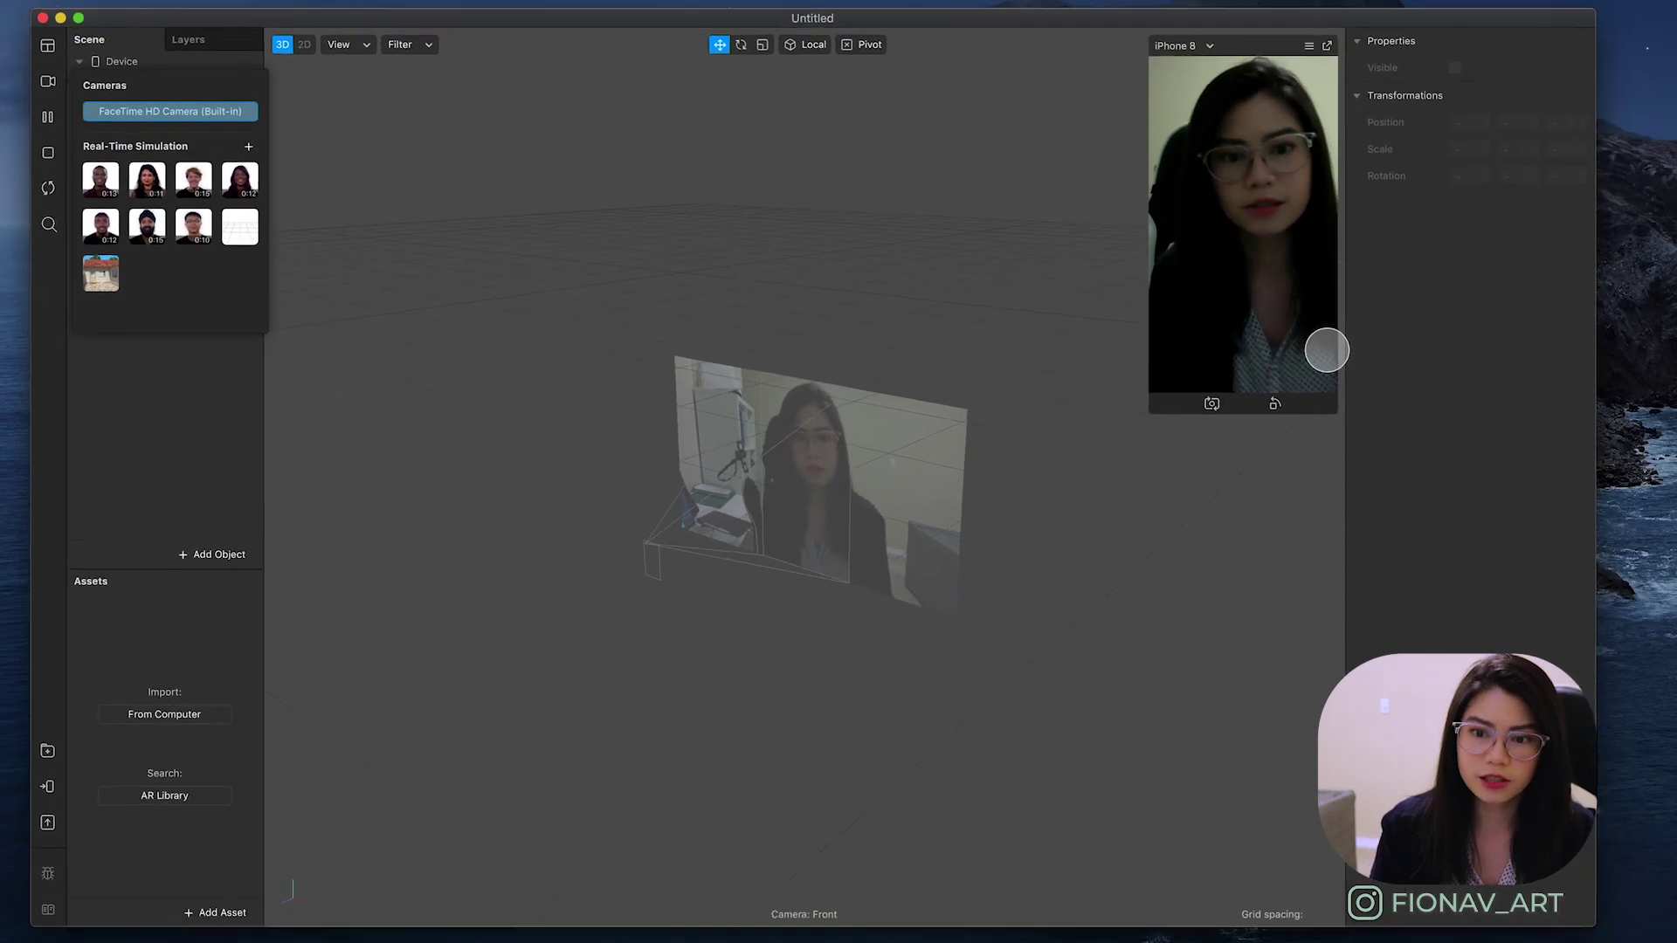
Dismiss the Cameras popover and orbit the 3D view around the scene.
click(1040, 721)
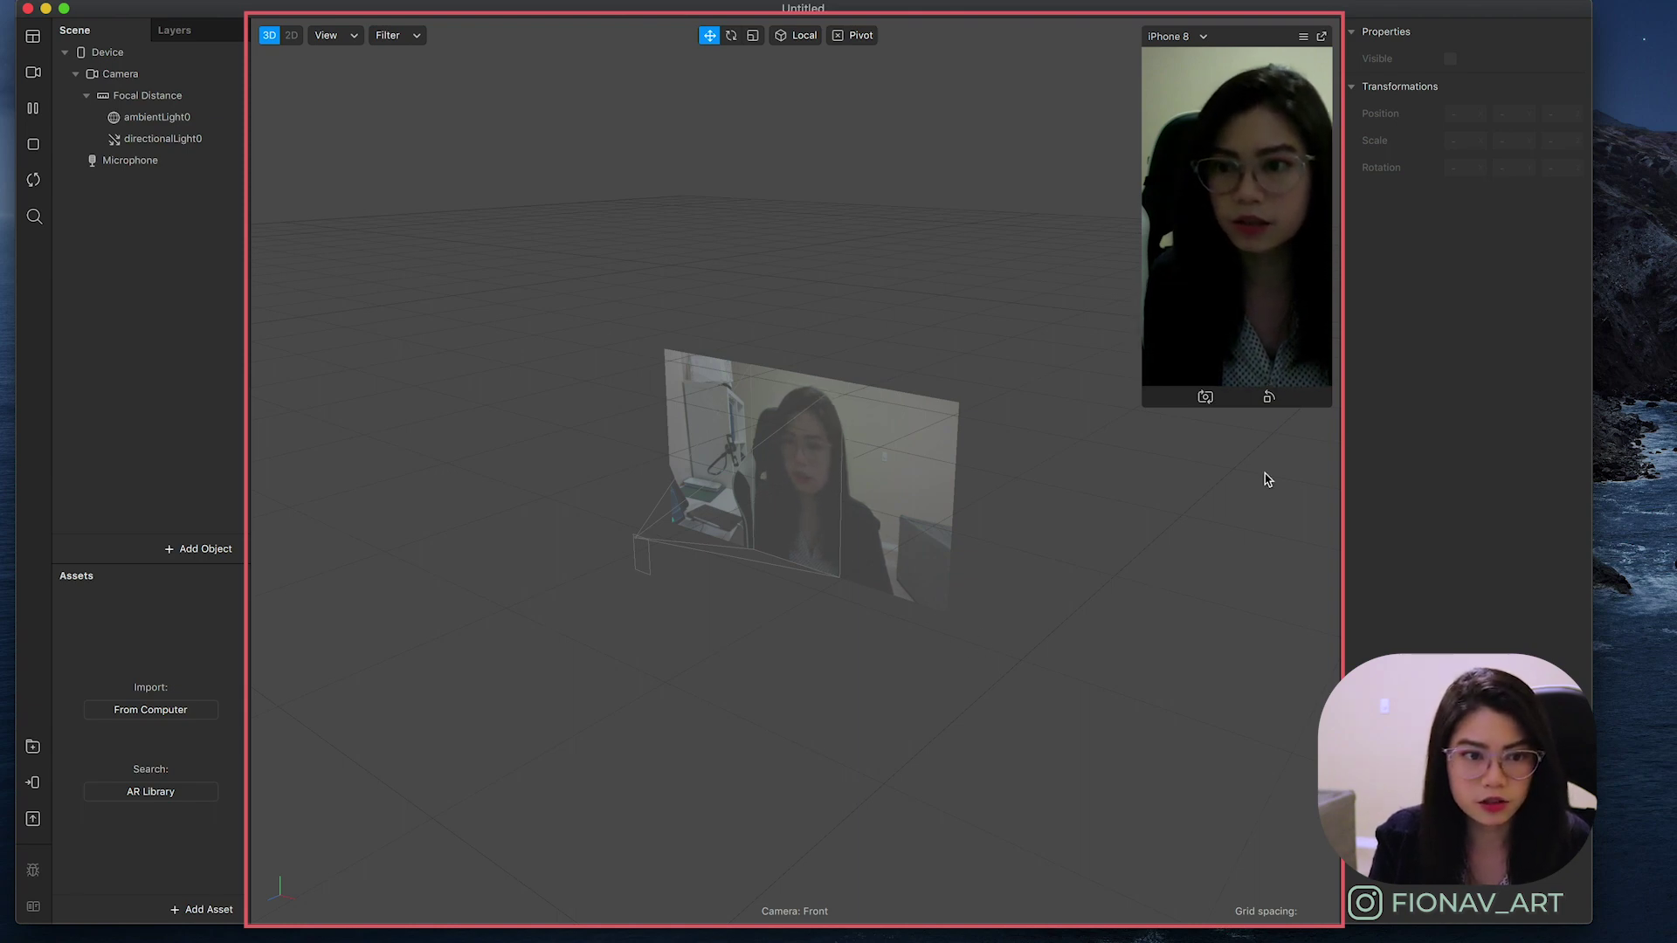
drag(904, 598, 838, 602)
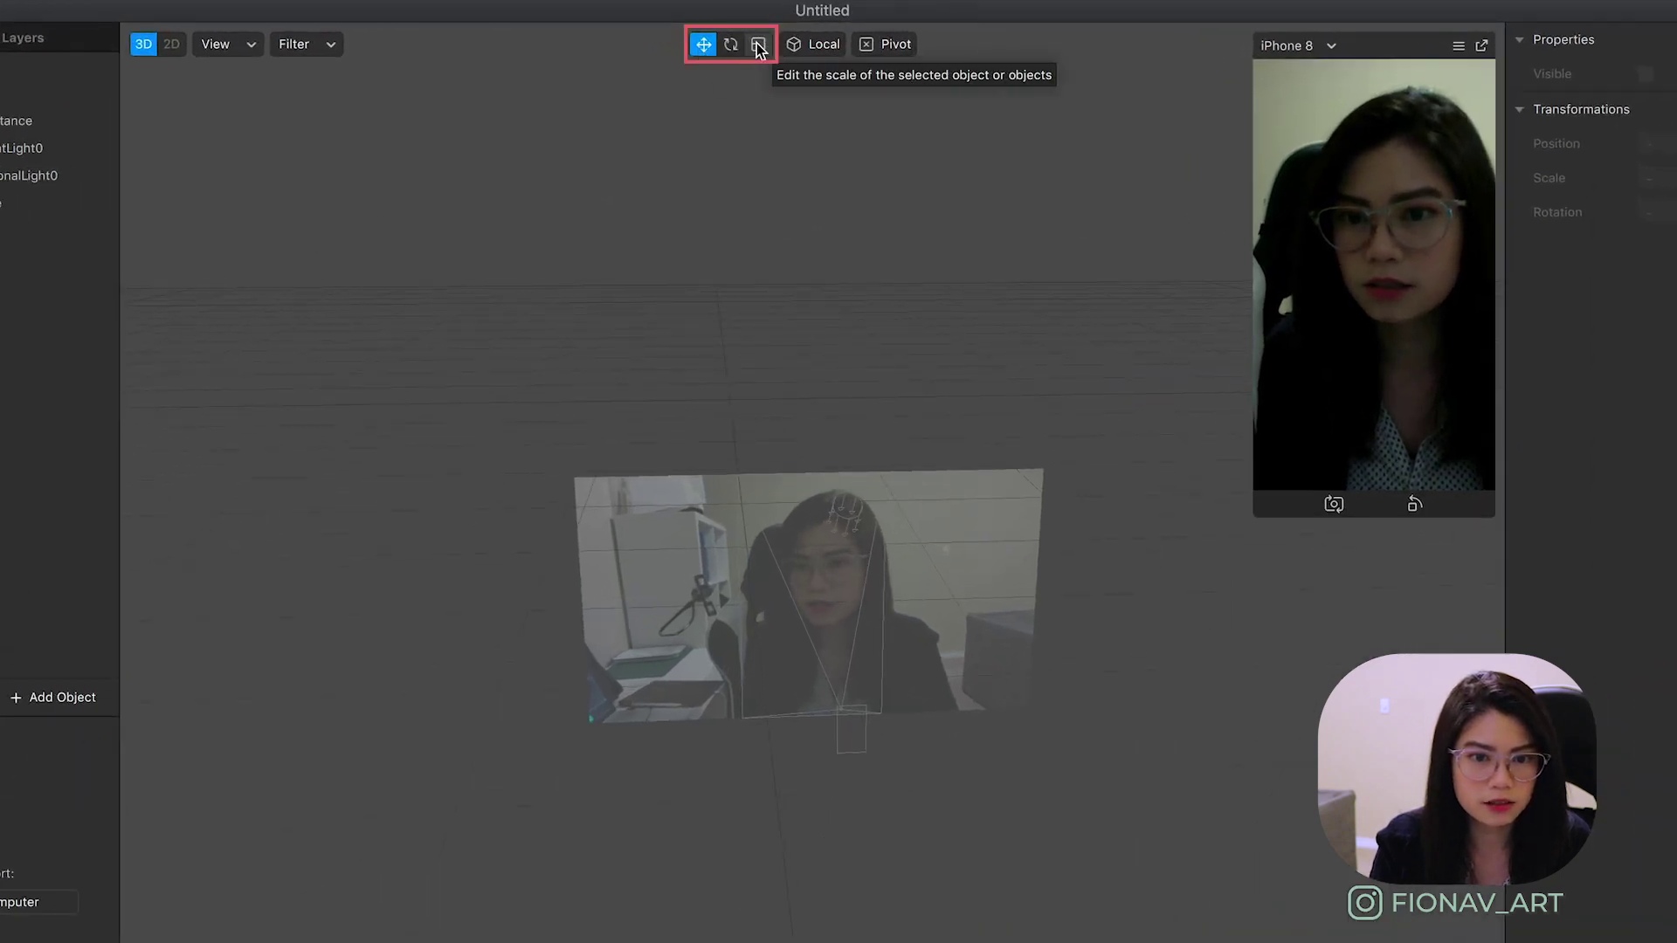
drag(898, 438, 842, 400)
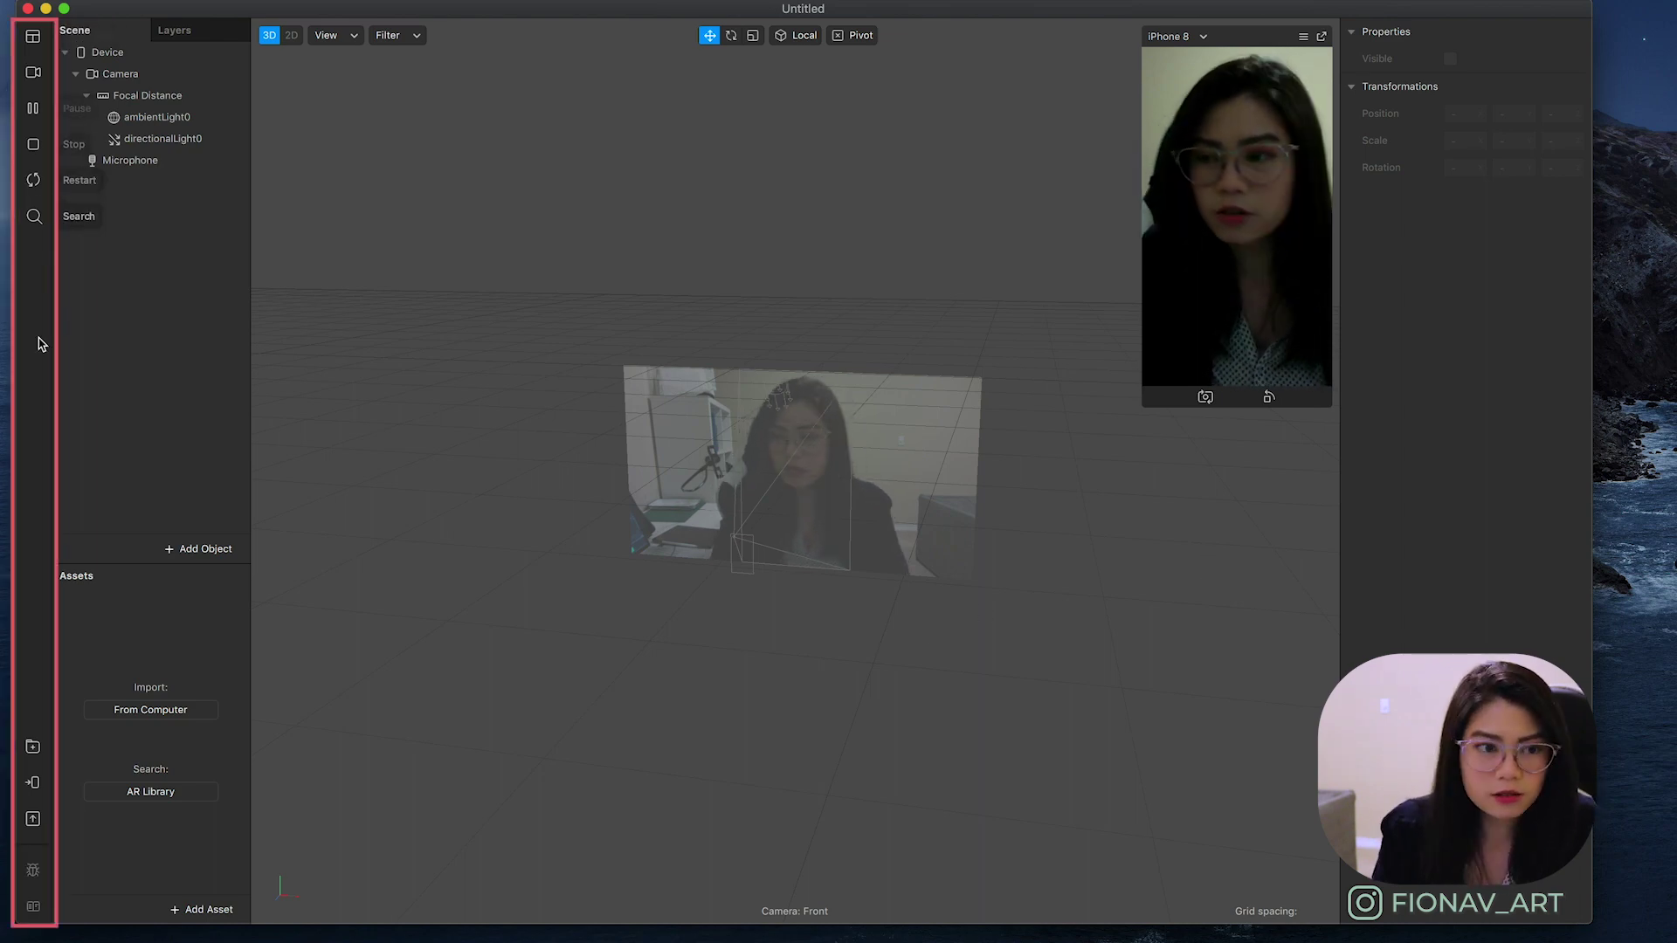
Try the Workspace, Cameras, Pause and Restart controls, then open the AR Library.
click(32, 43)
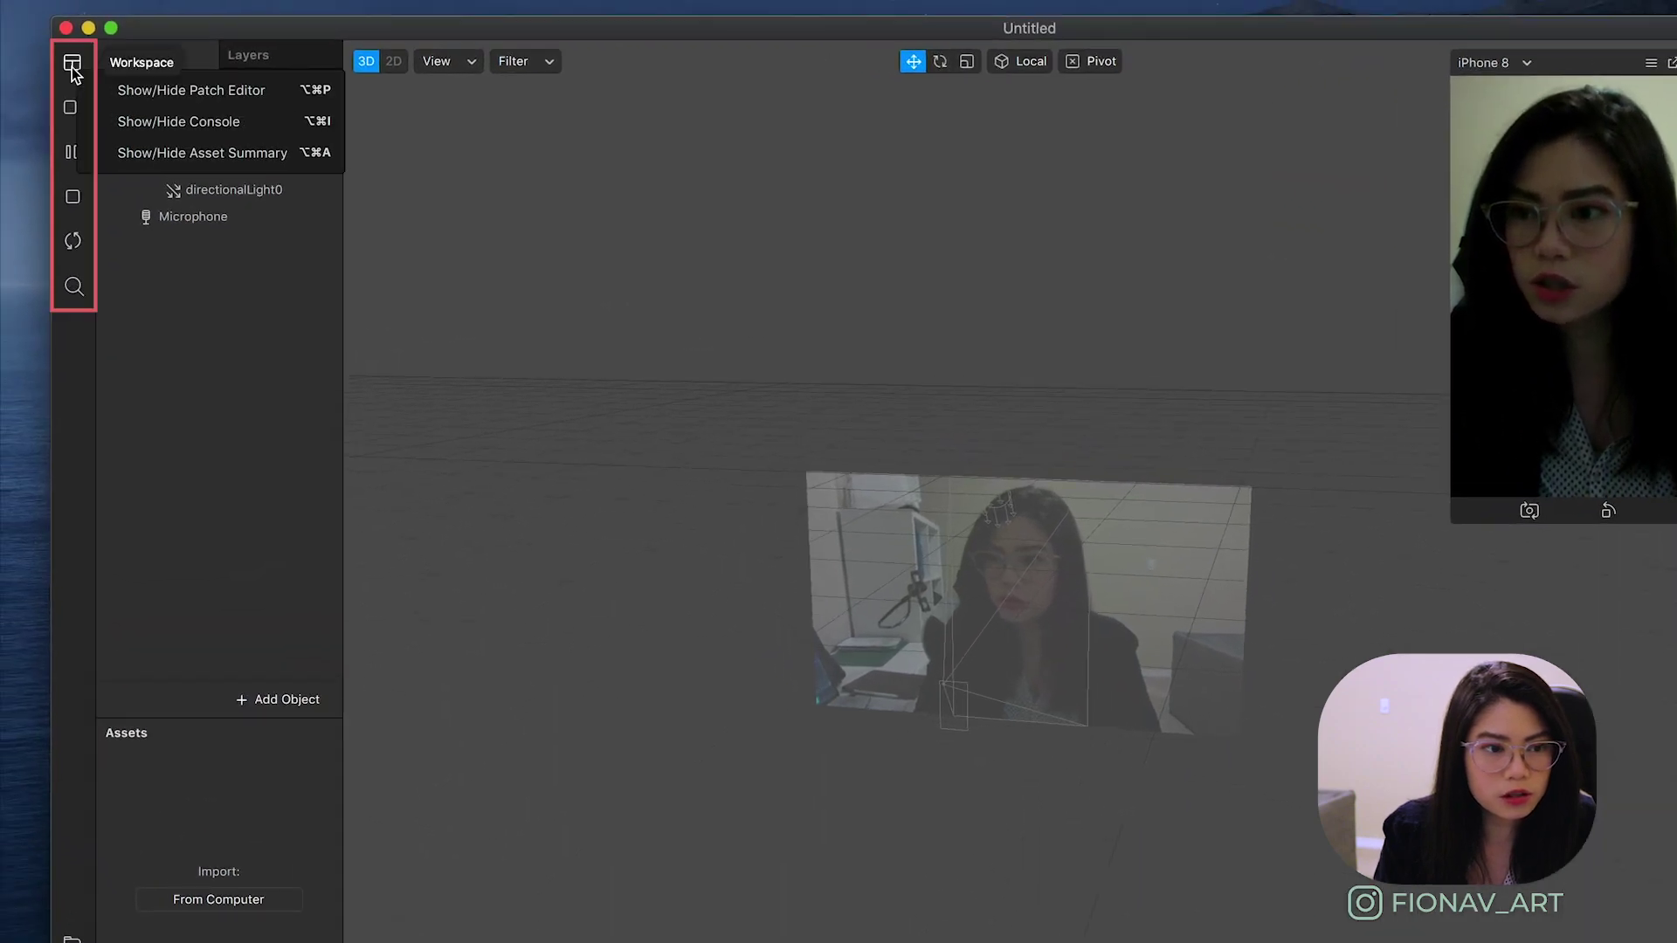
click(70, 111)
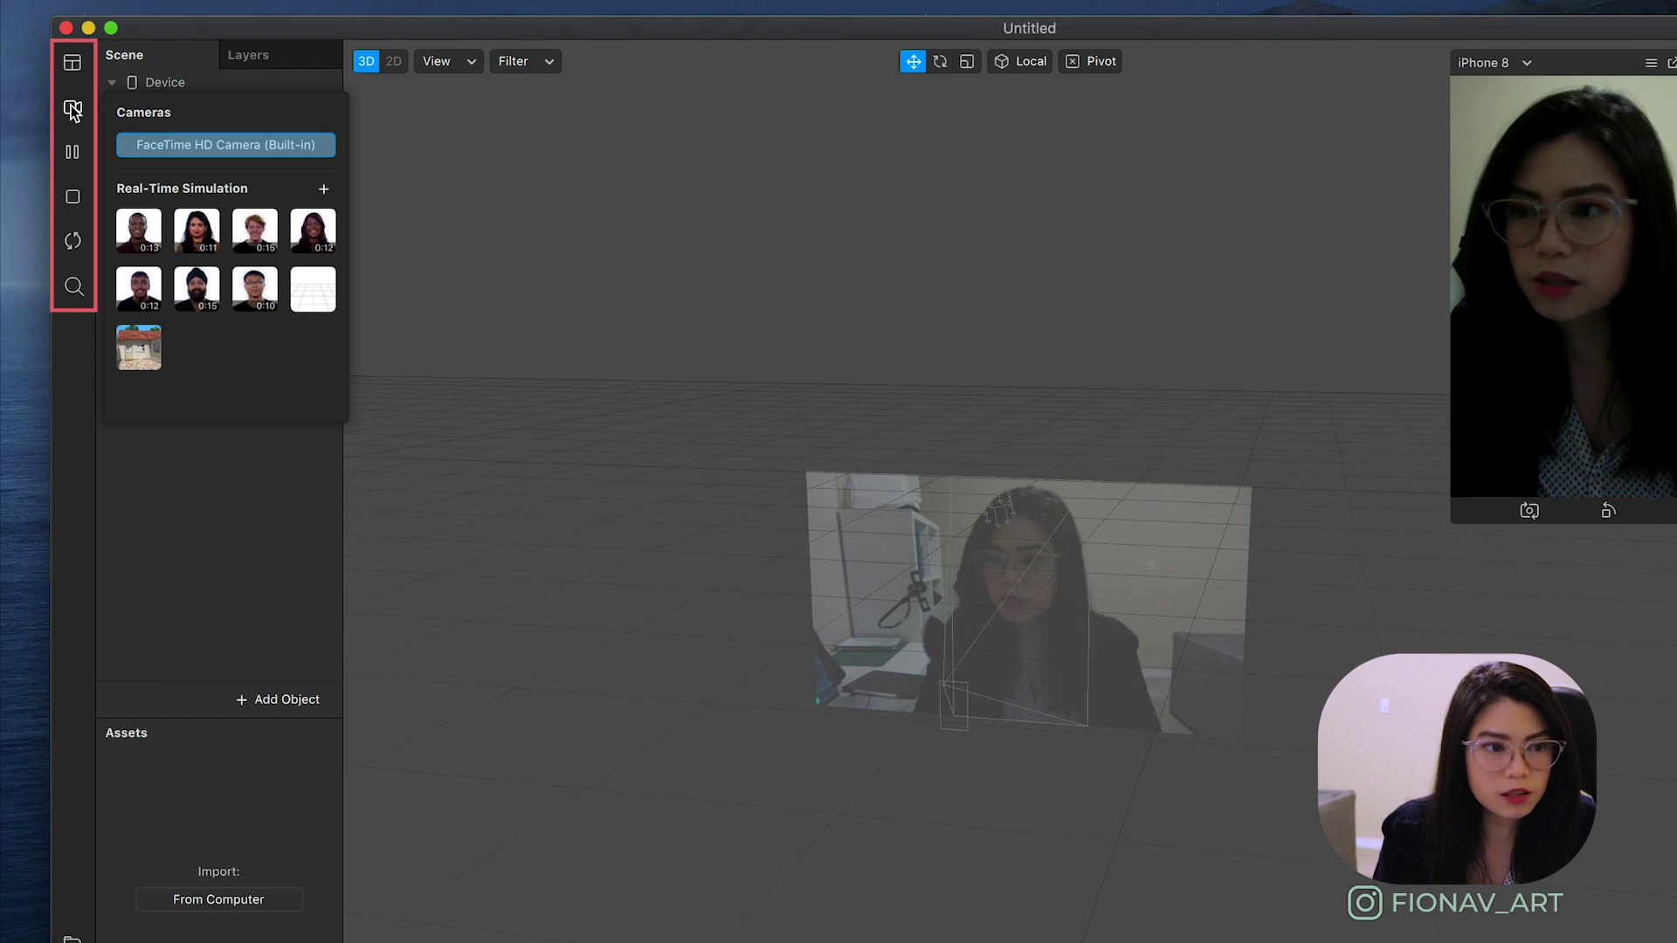
click(73, 154)
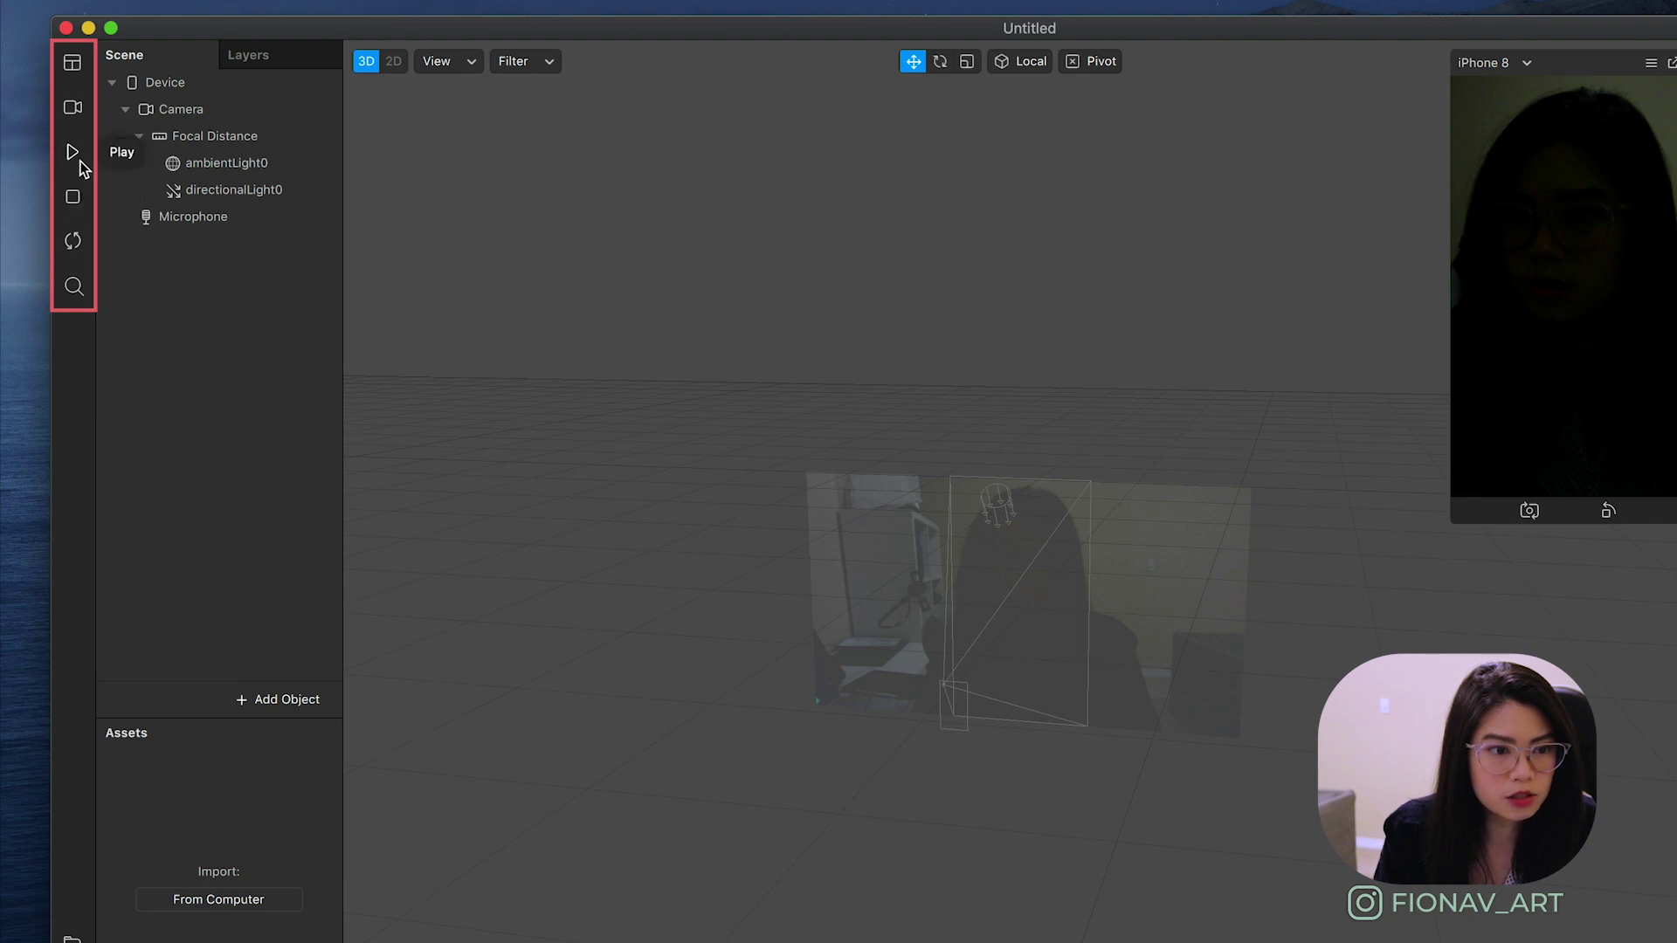
click(77, 242)
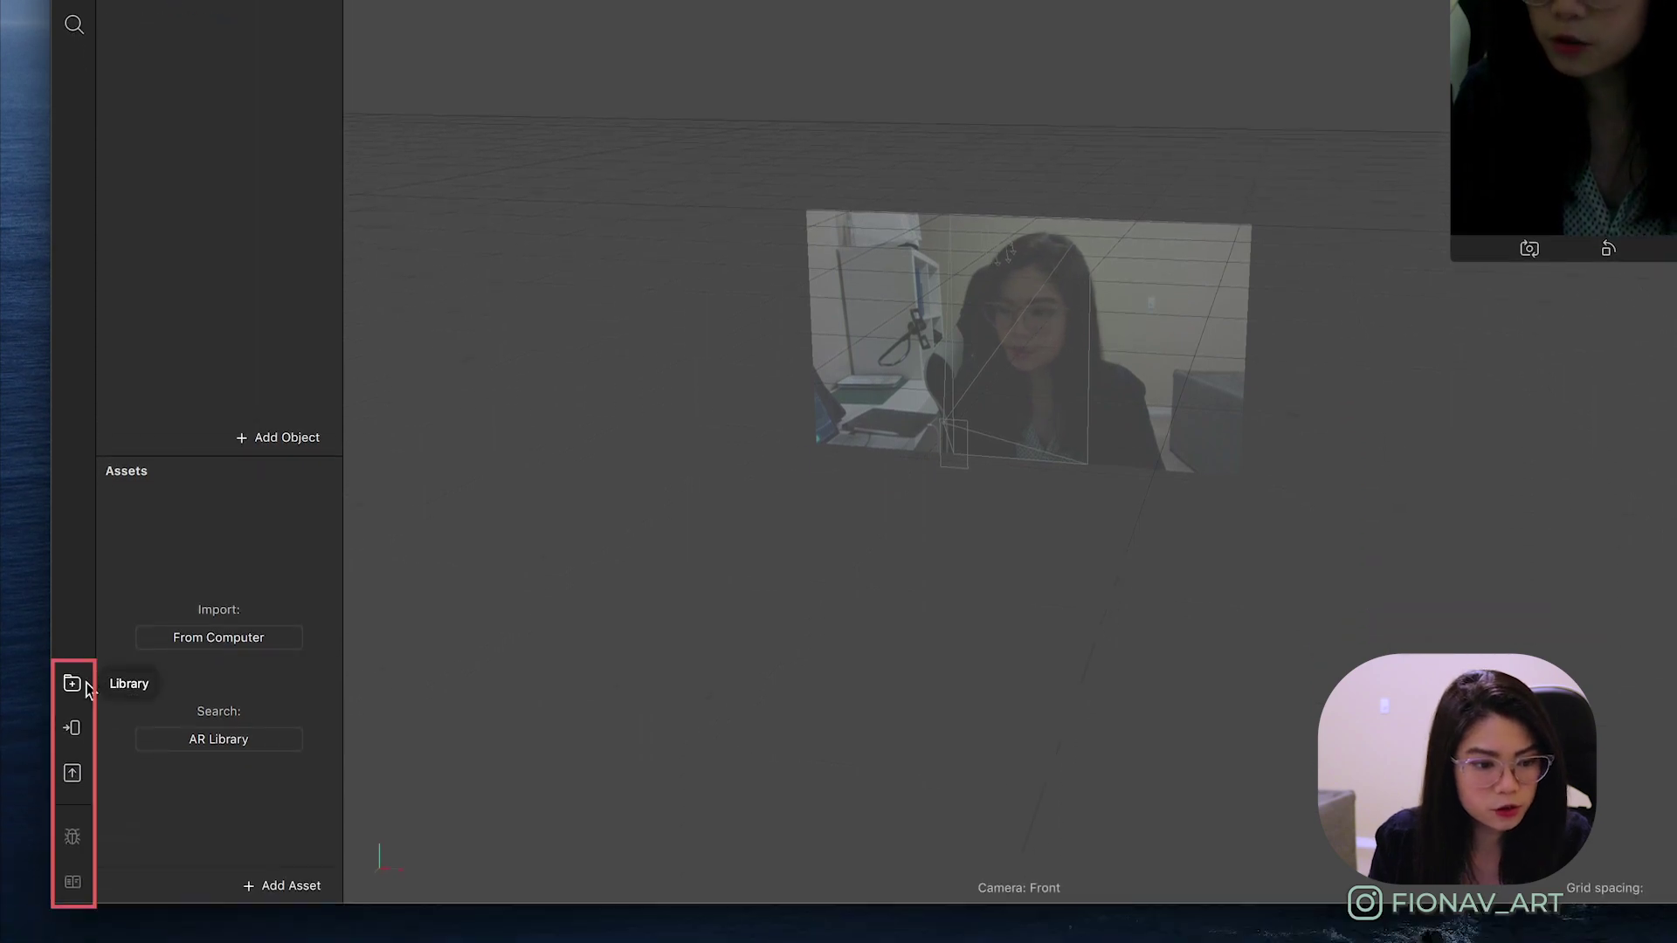
click(92, 732)
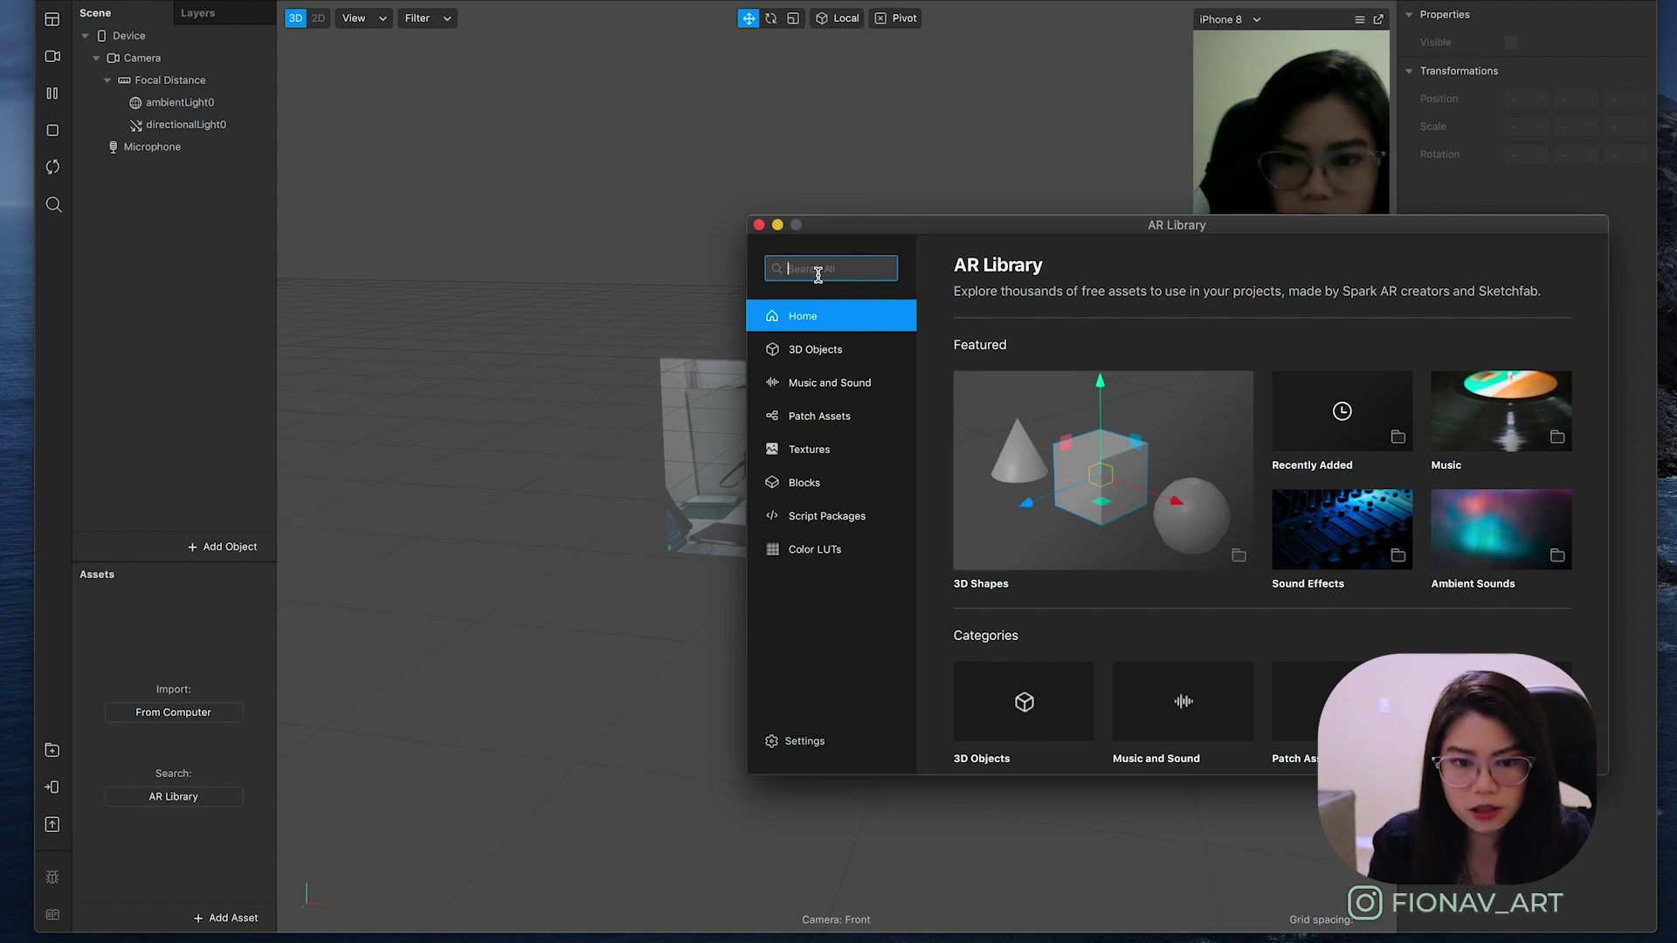
Close the AR Library, check the Test on device and Send to App options, and dismiss Upload and Export.
click(759, 225)
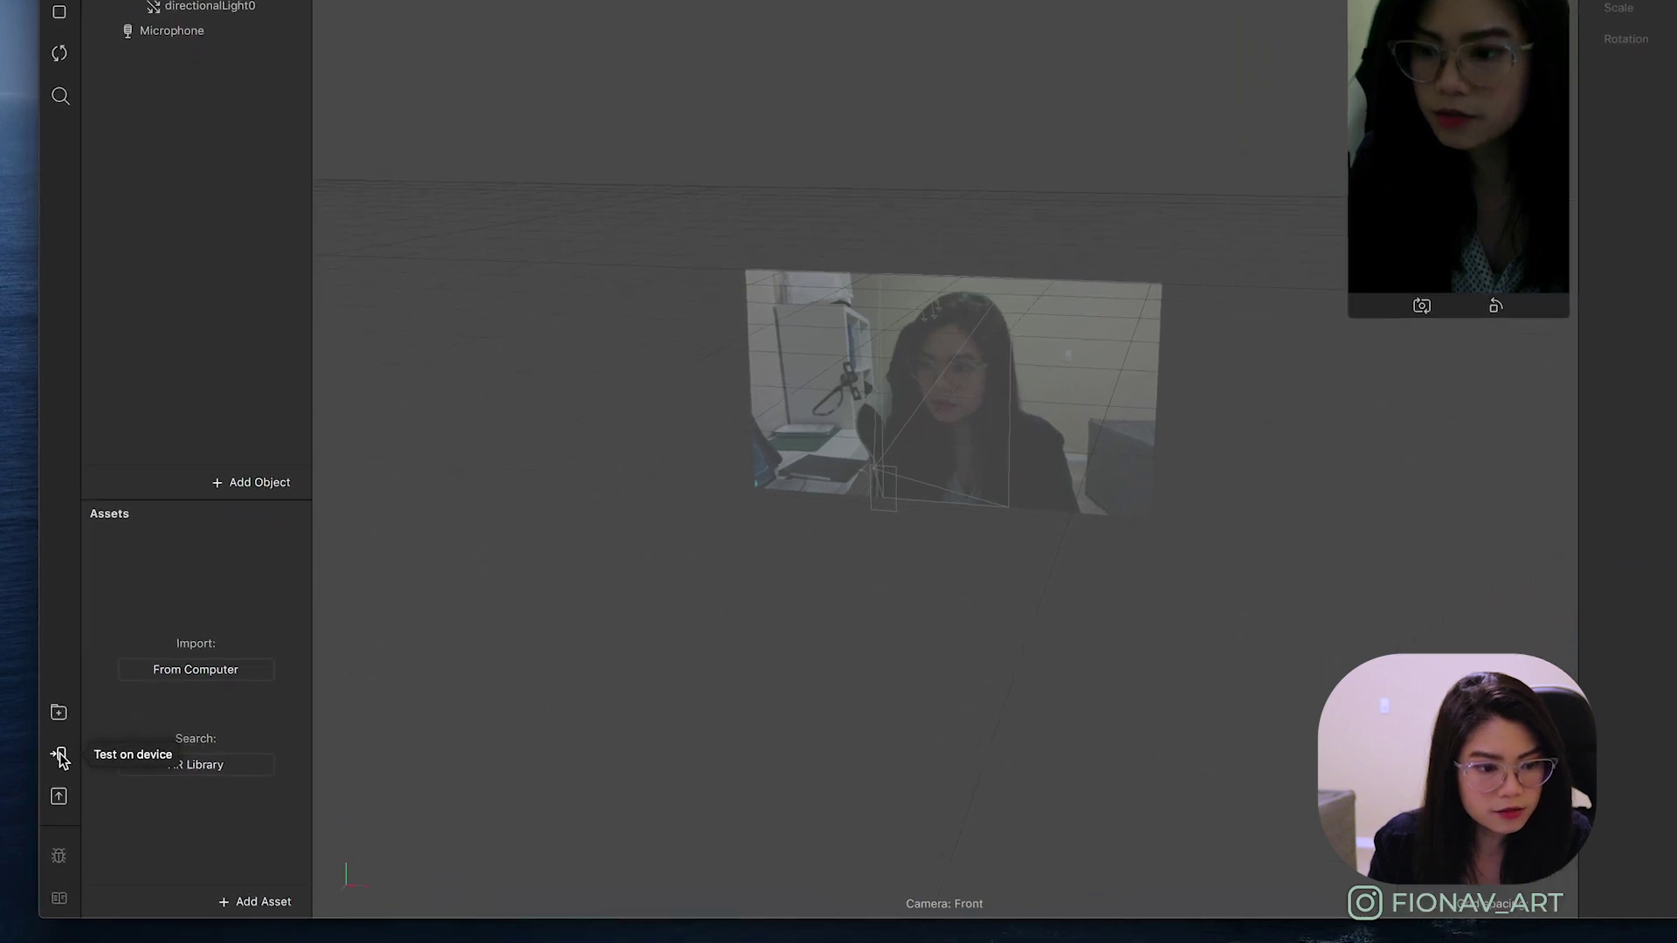
click(61, 753)
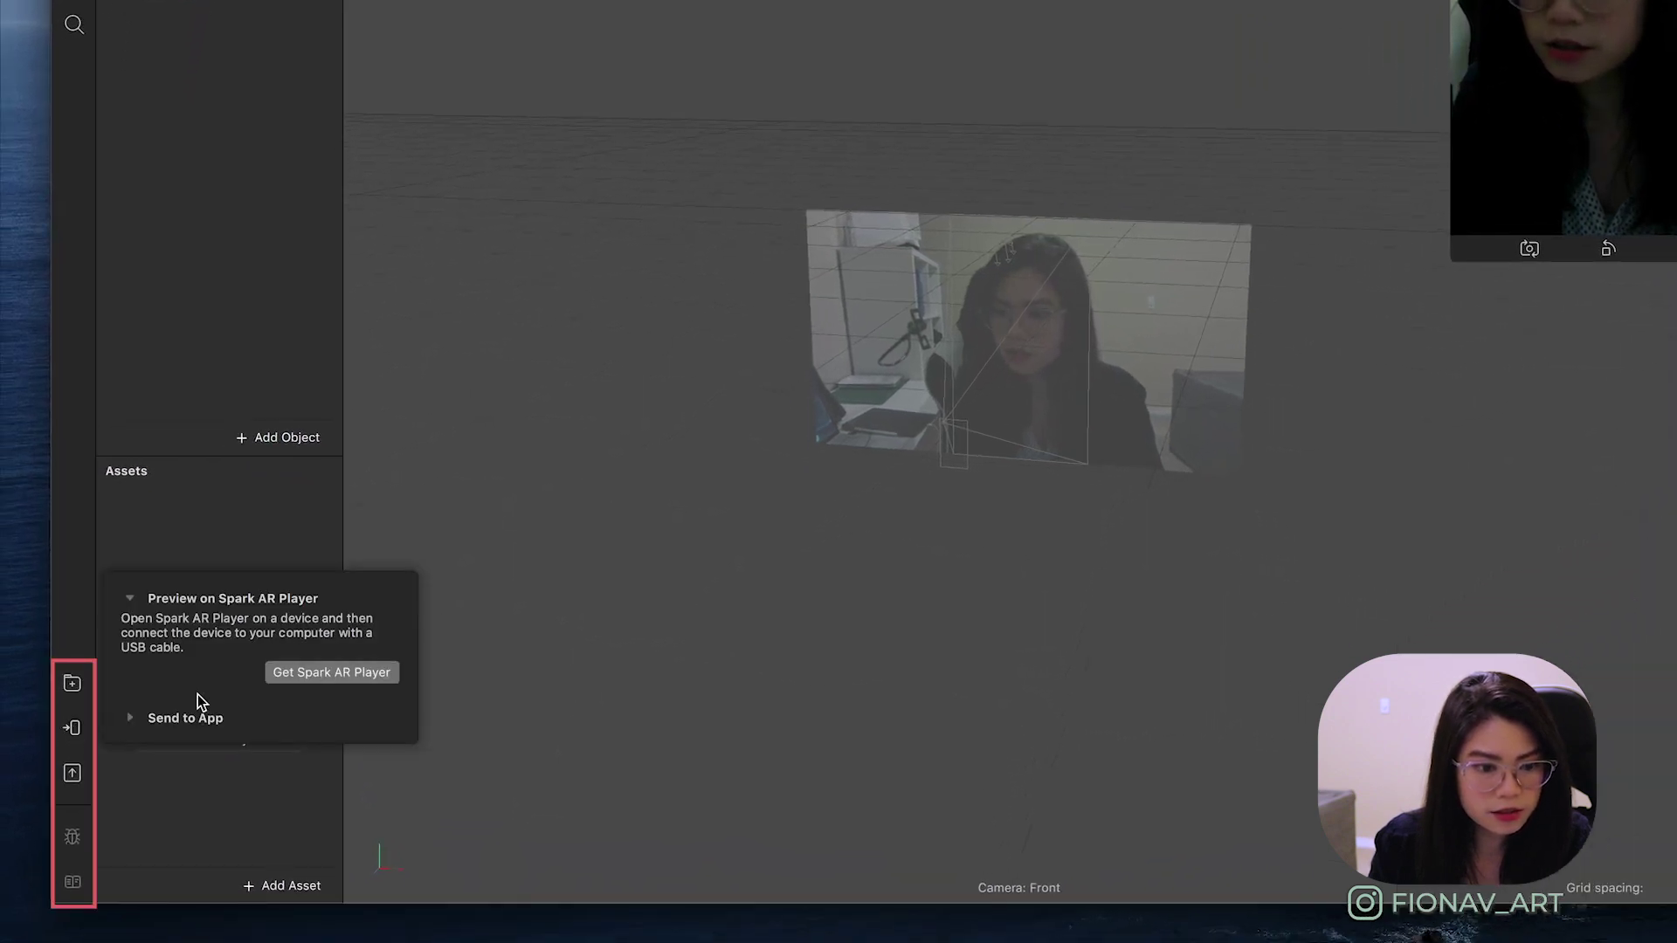
click(131, 719)
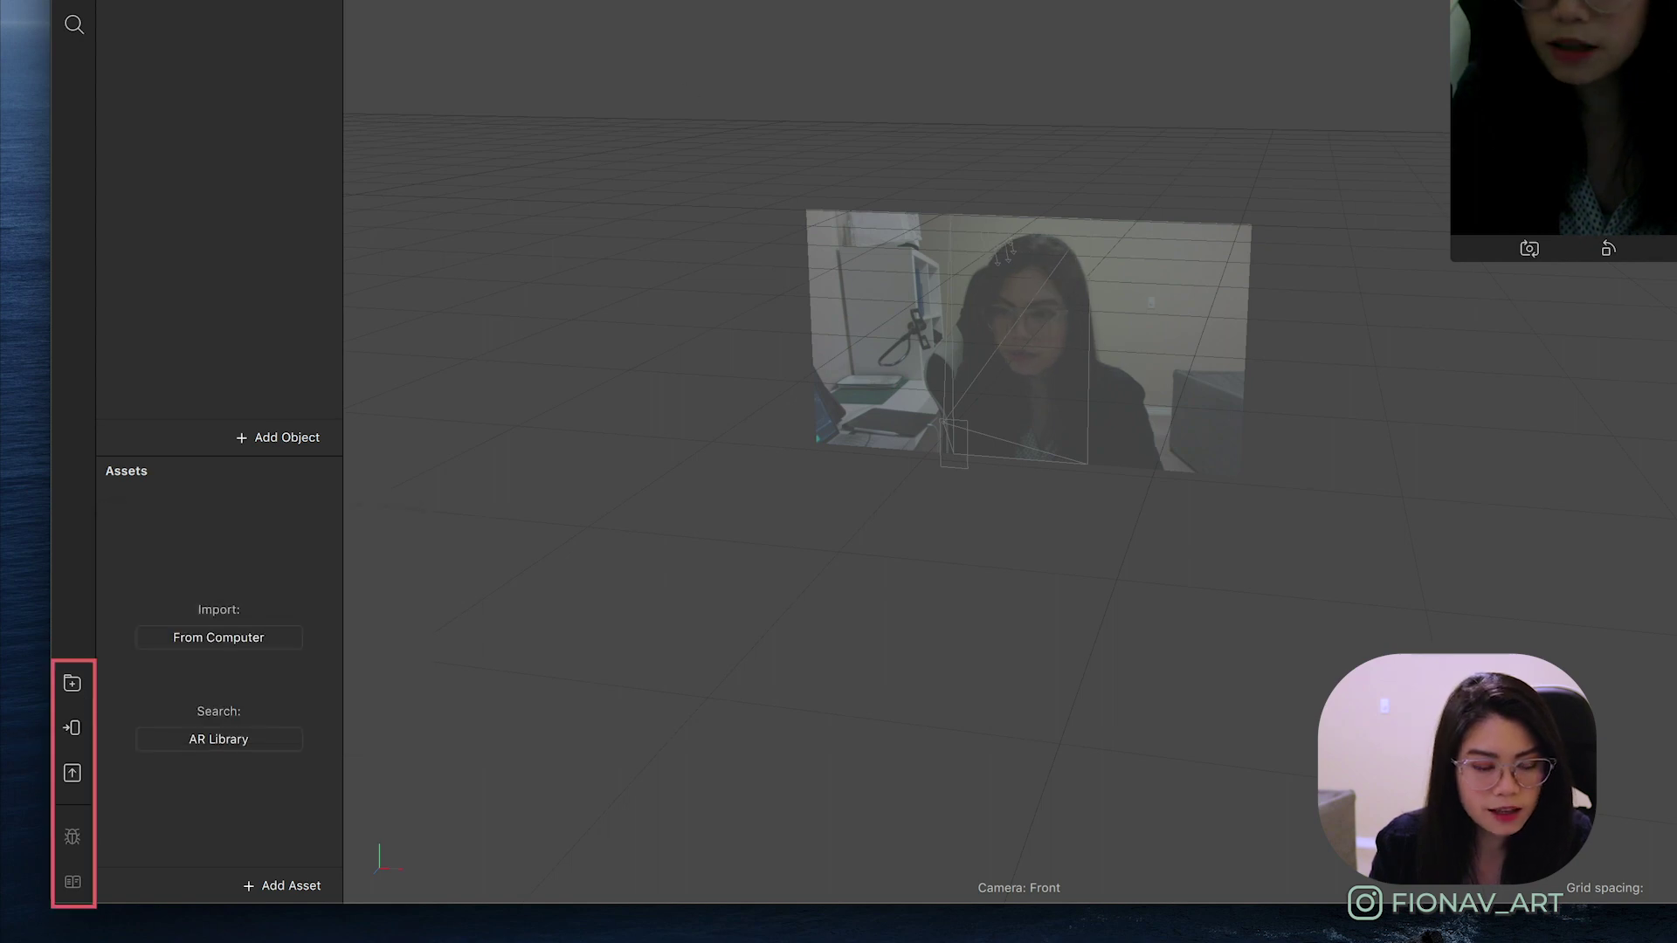
click(72, 793)
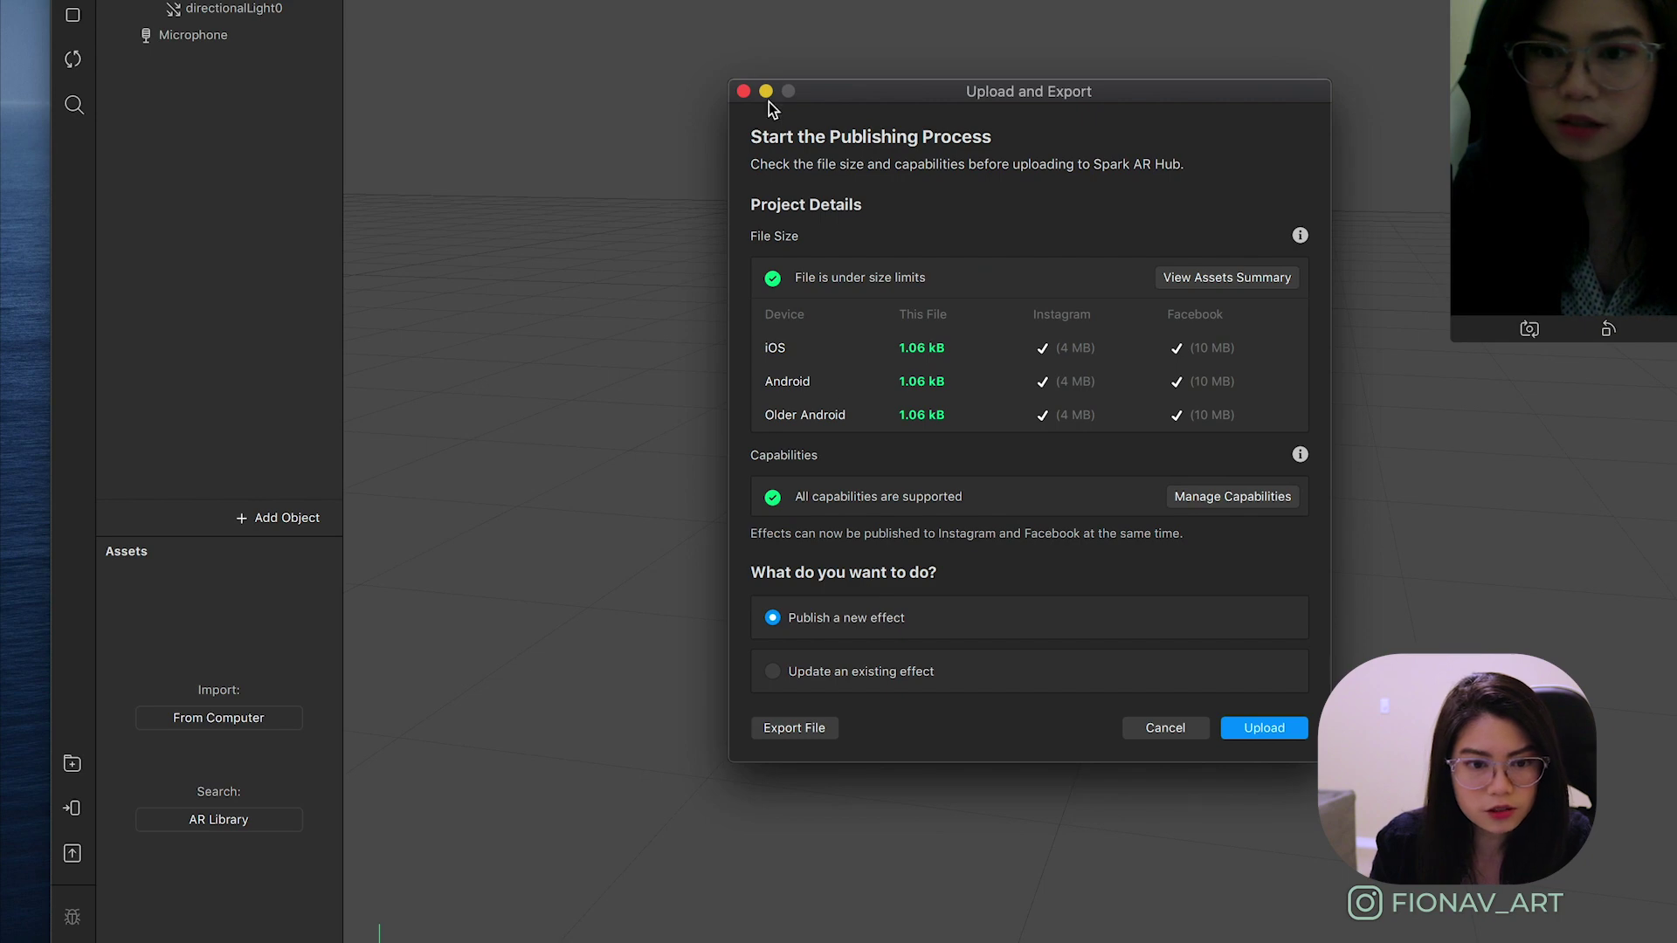
click(744, 92)
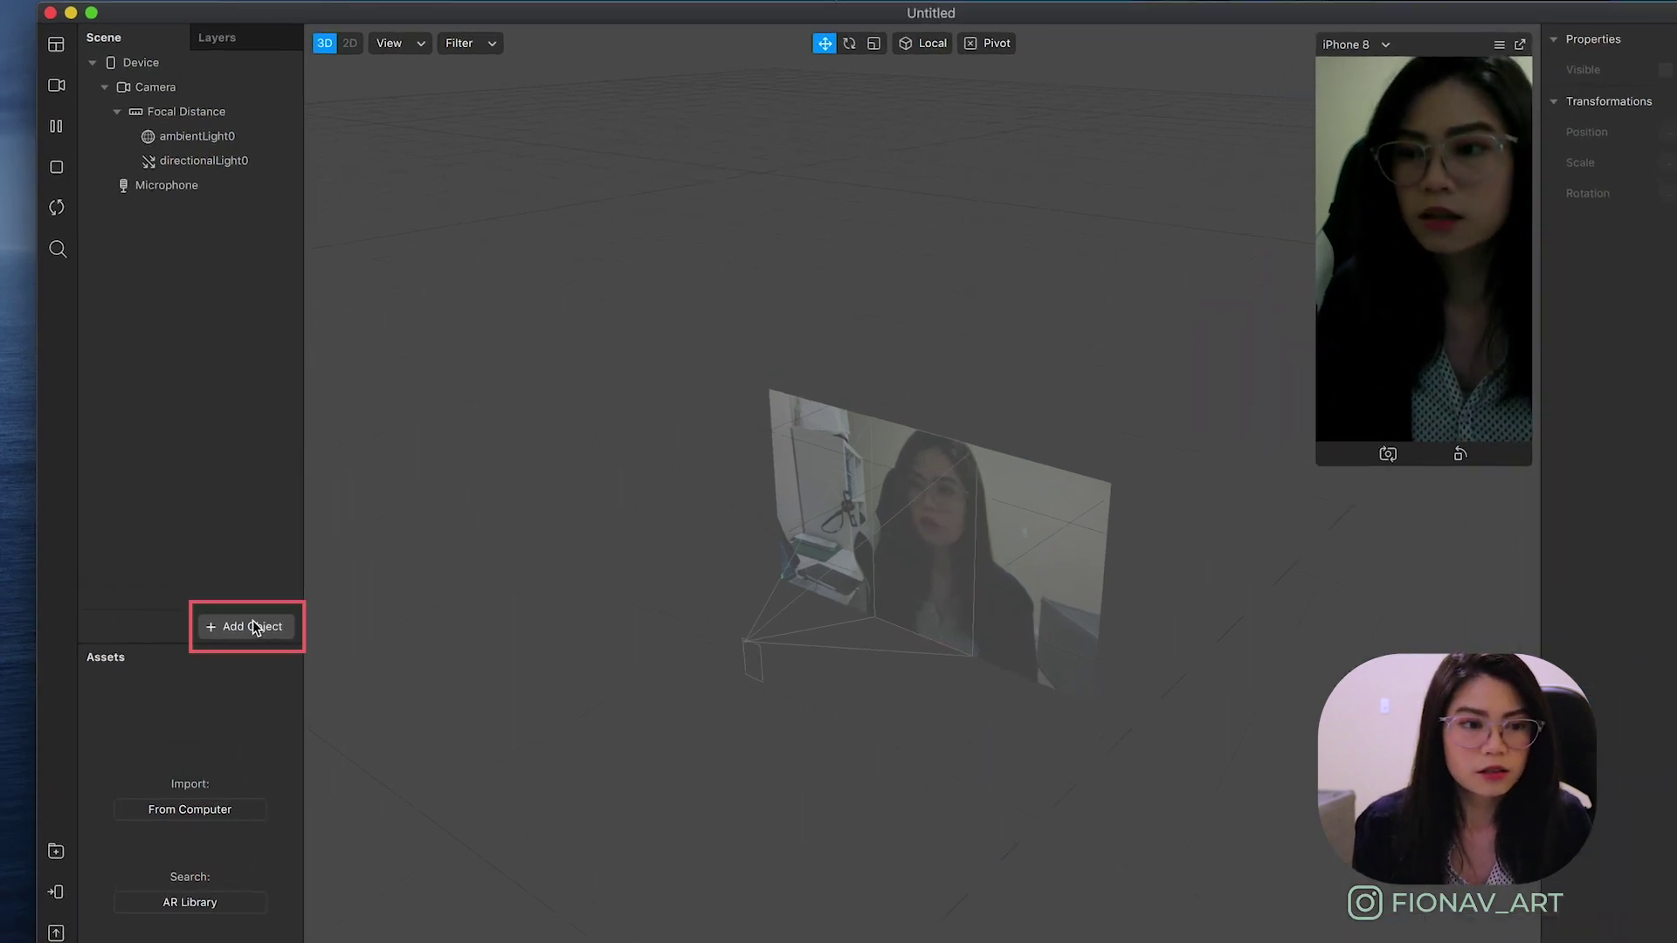
Insert a Face Mesh object, creating faceTracker0 with faceMesh0, and select faceTracker0.
click(253, 624)
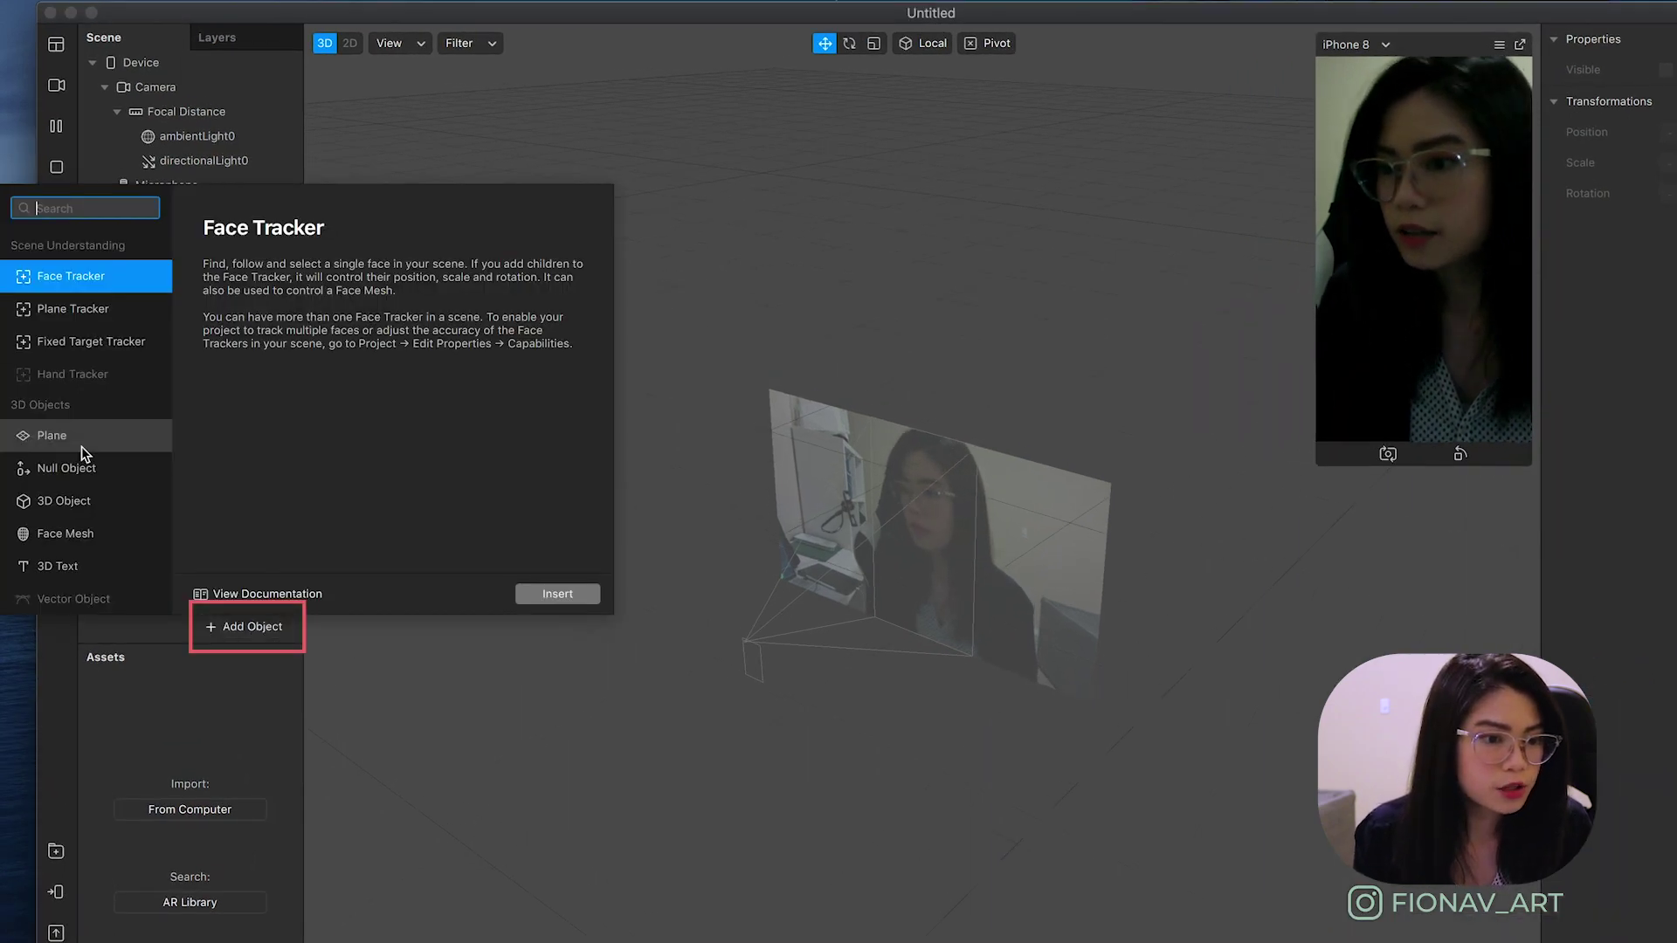
scroll(88, 428, down, 3)
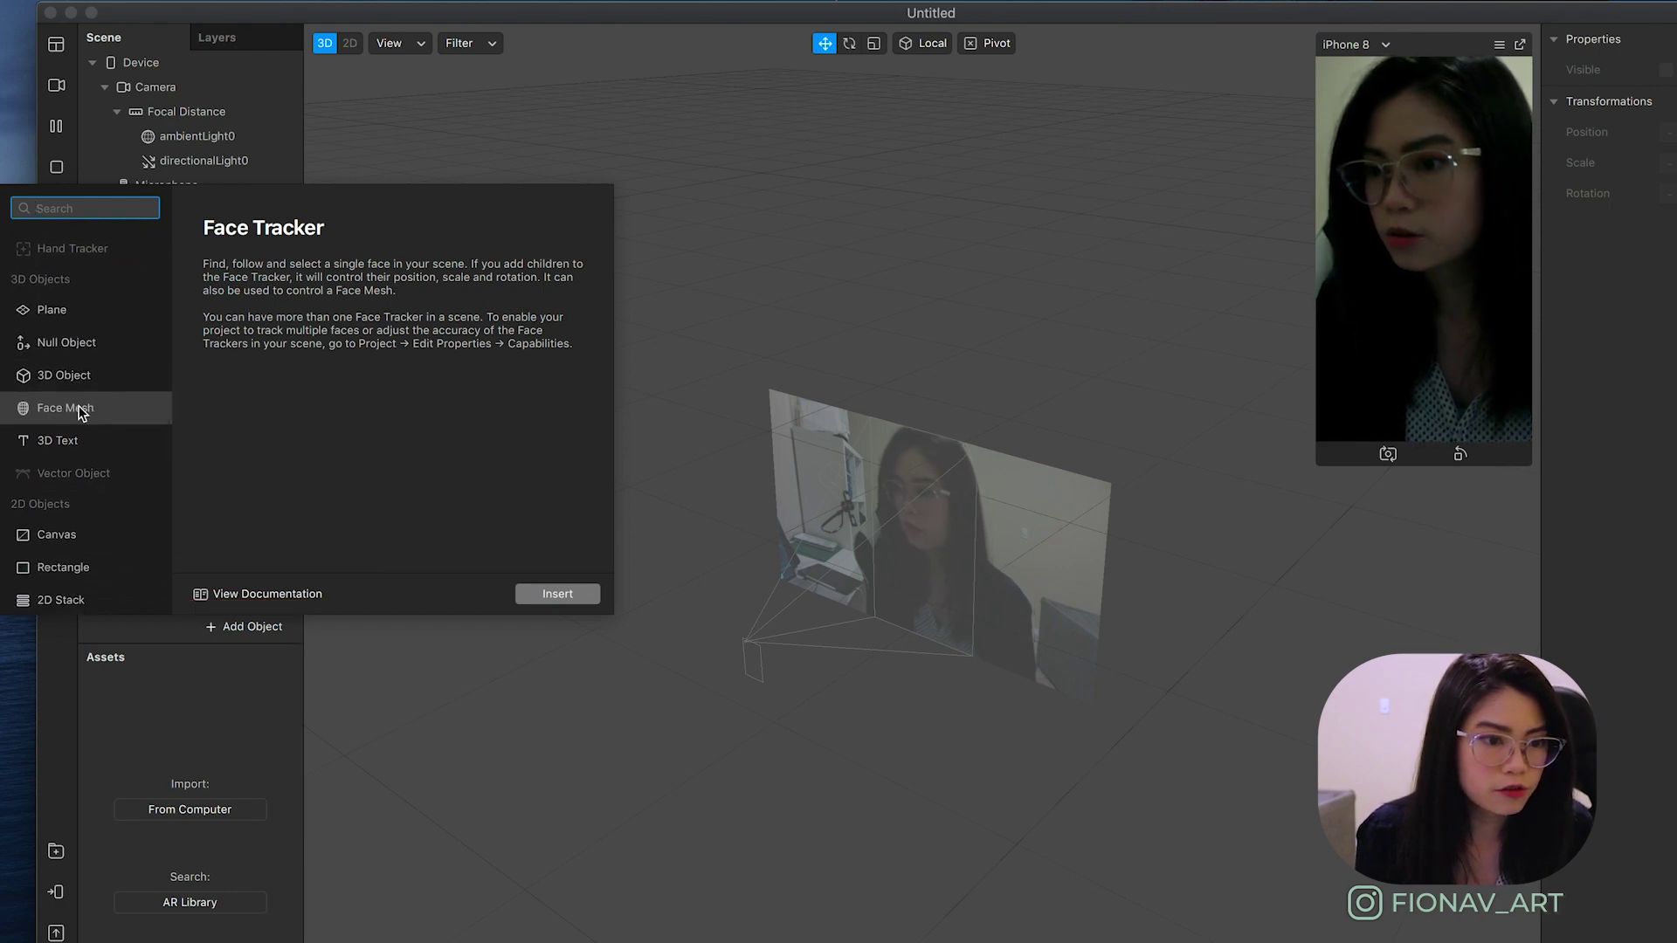
click(78, 409)
click(525, 593)
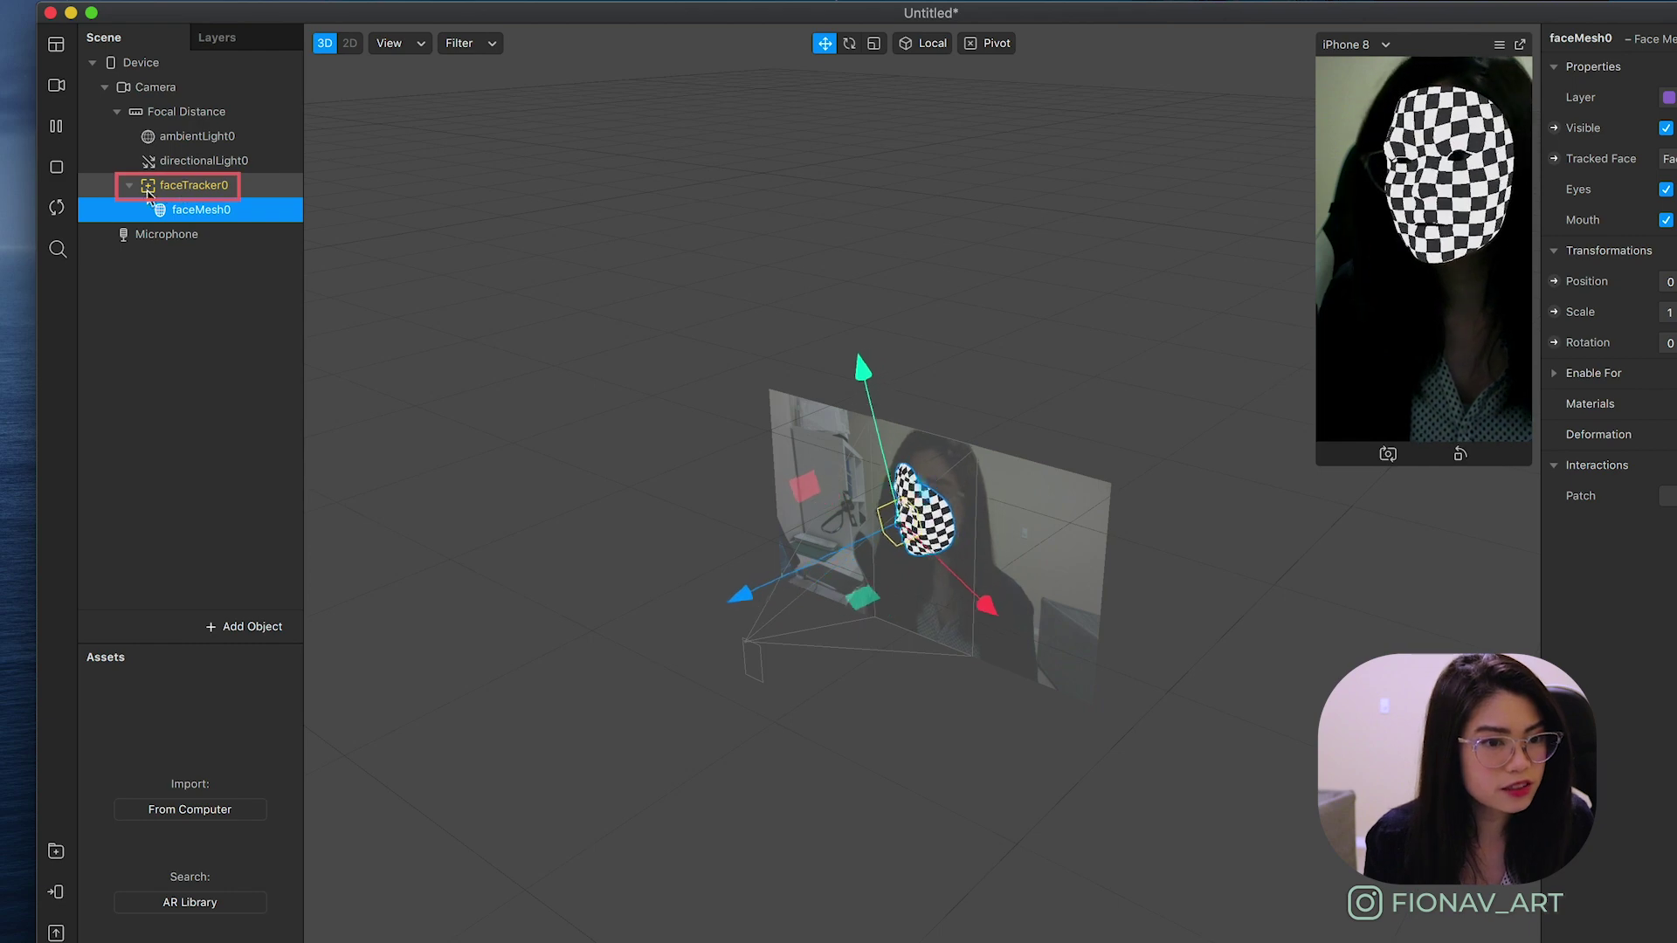
click(187, 186)
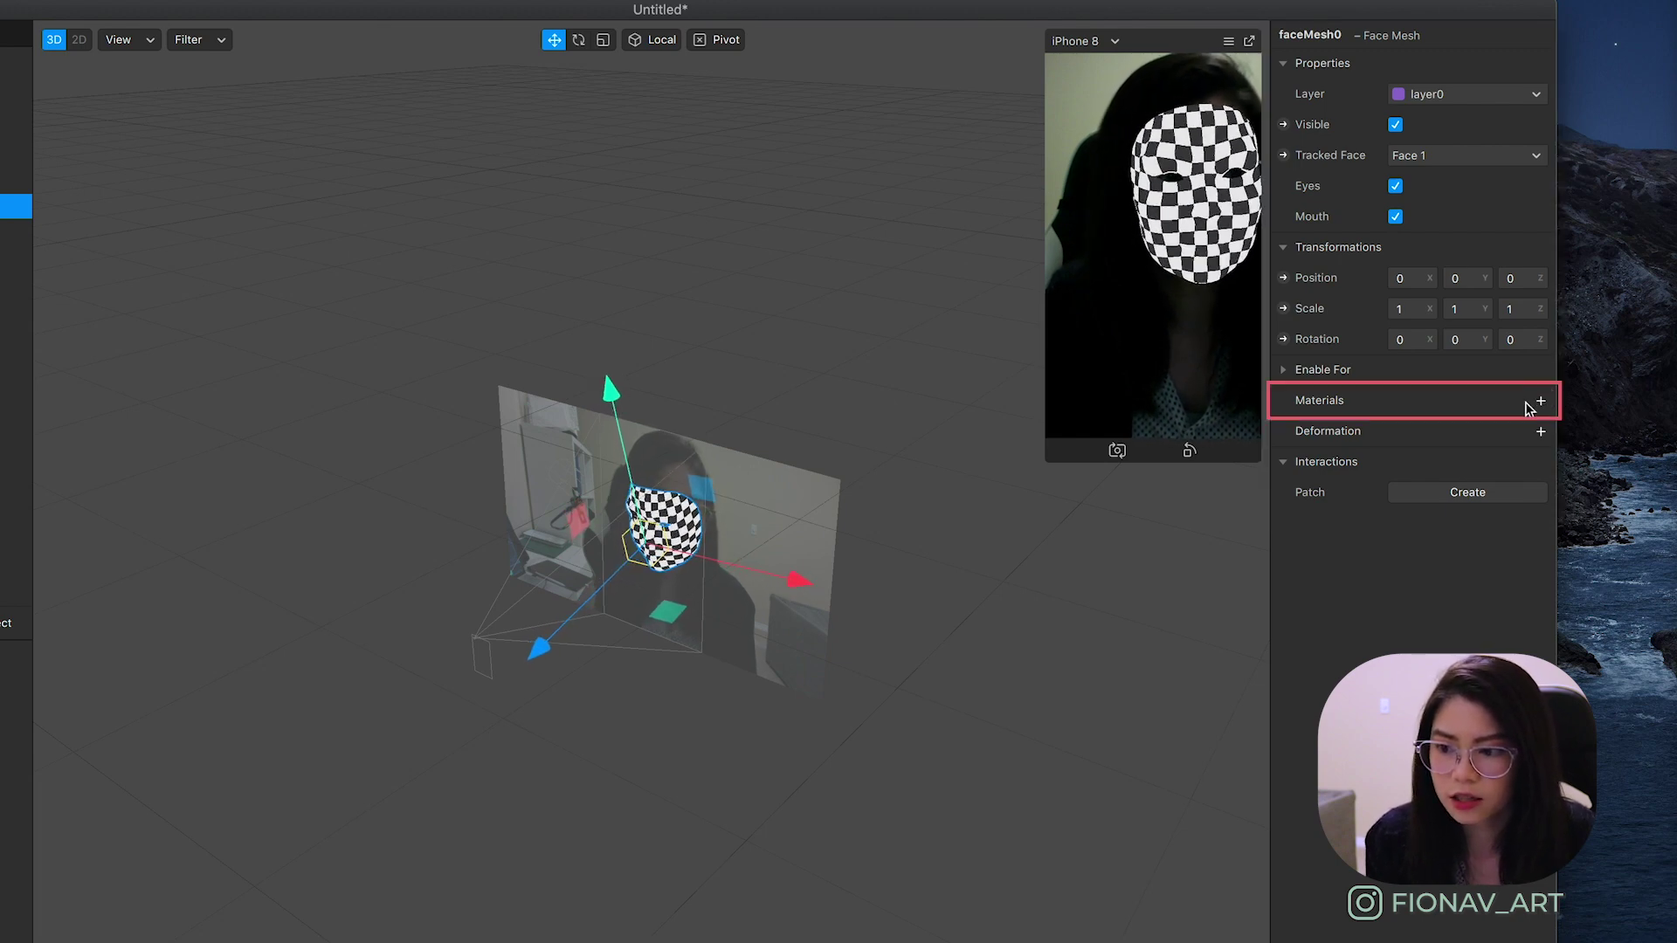
Add material0 to faceMesh0 and set its Shader Type to Face Paint.
click(1539, 401)
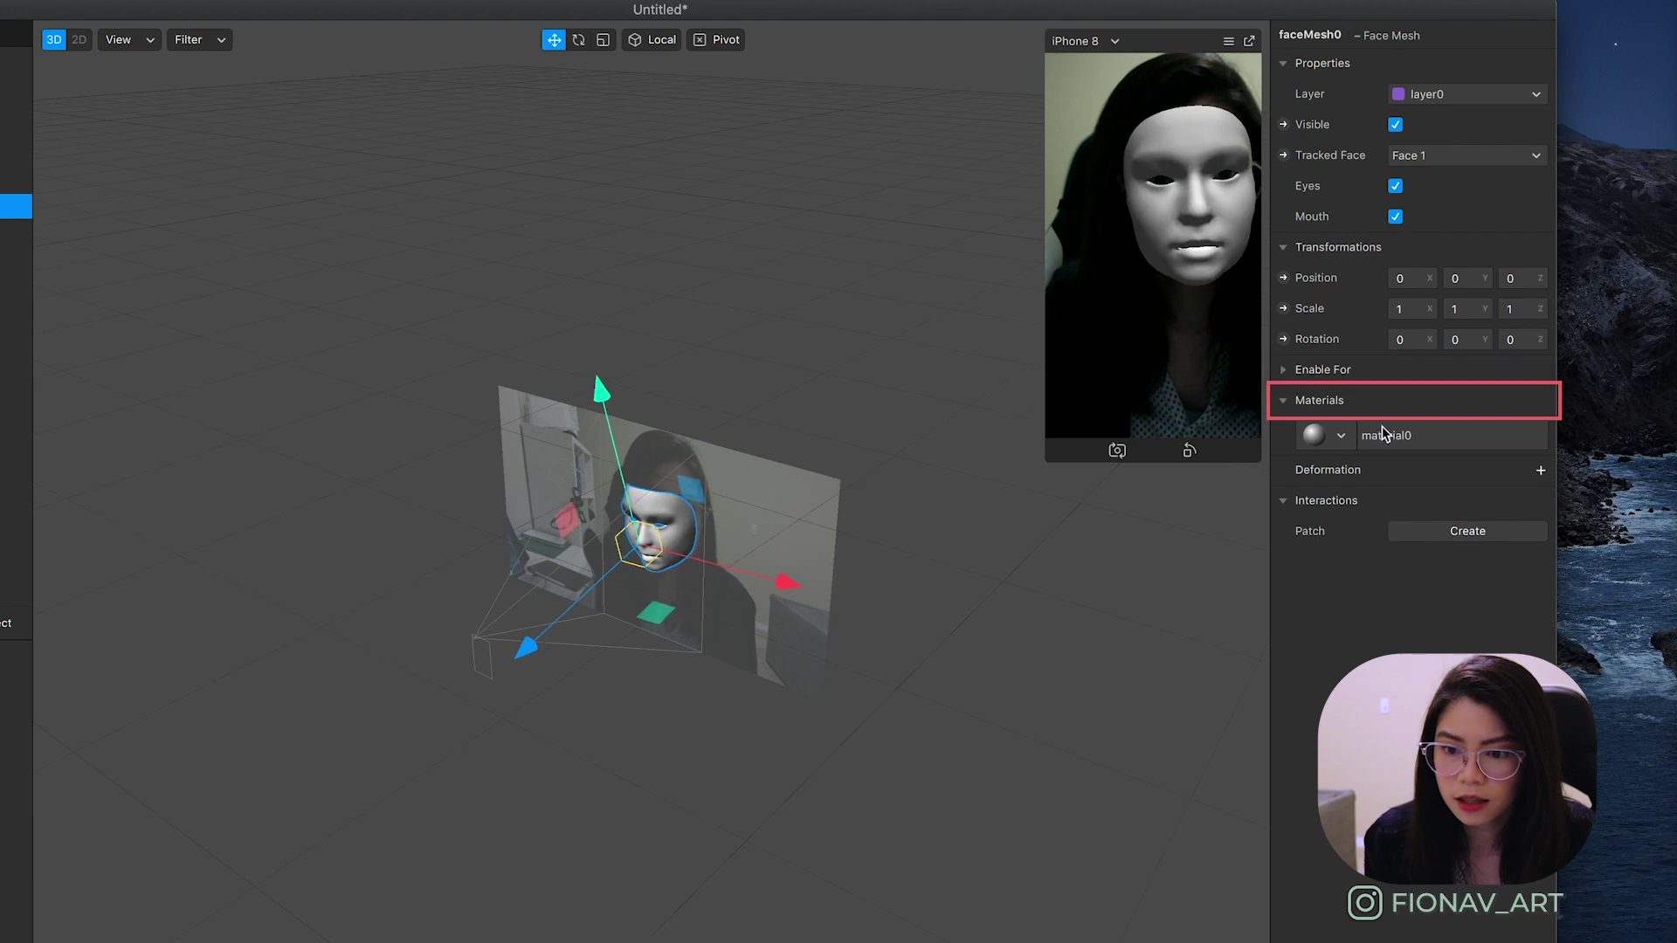
click(1383, 433)
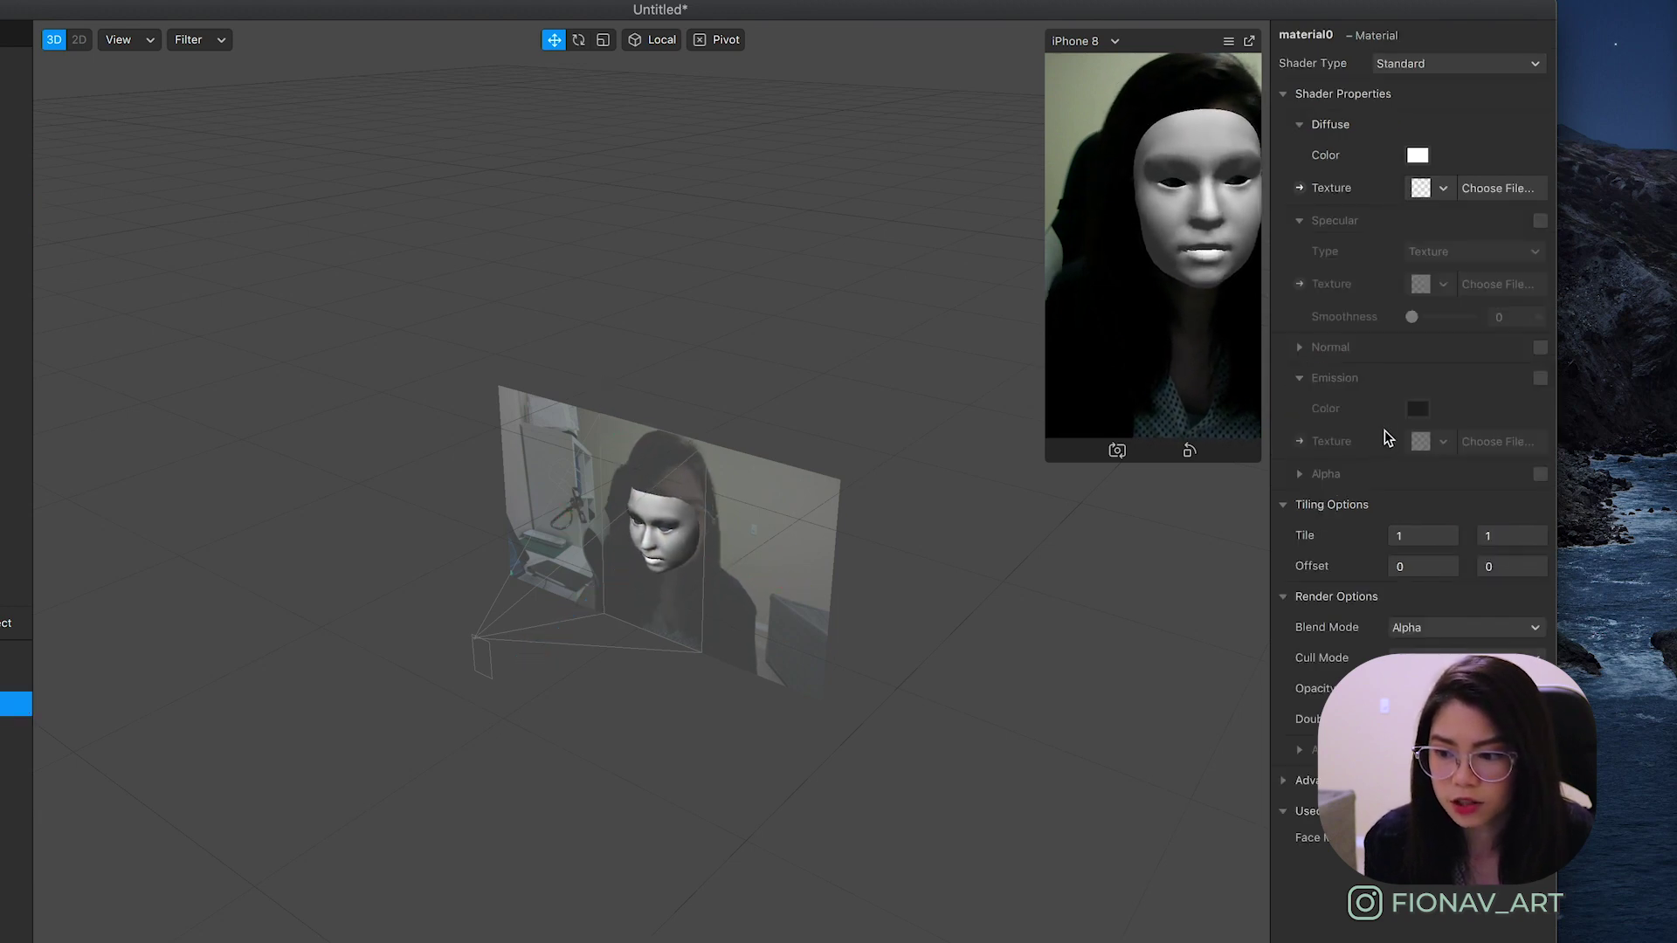
click(1417, 64)
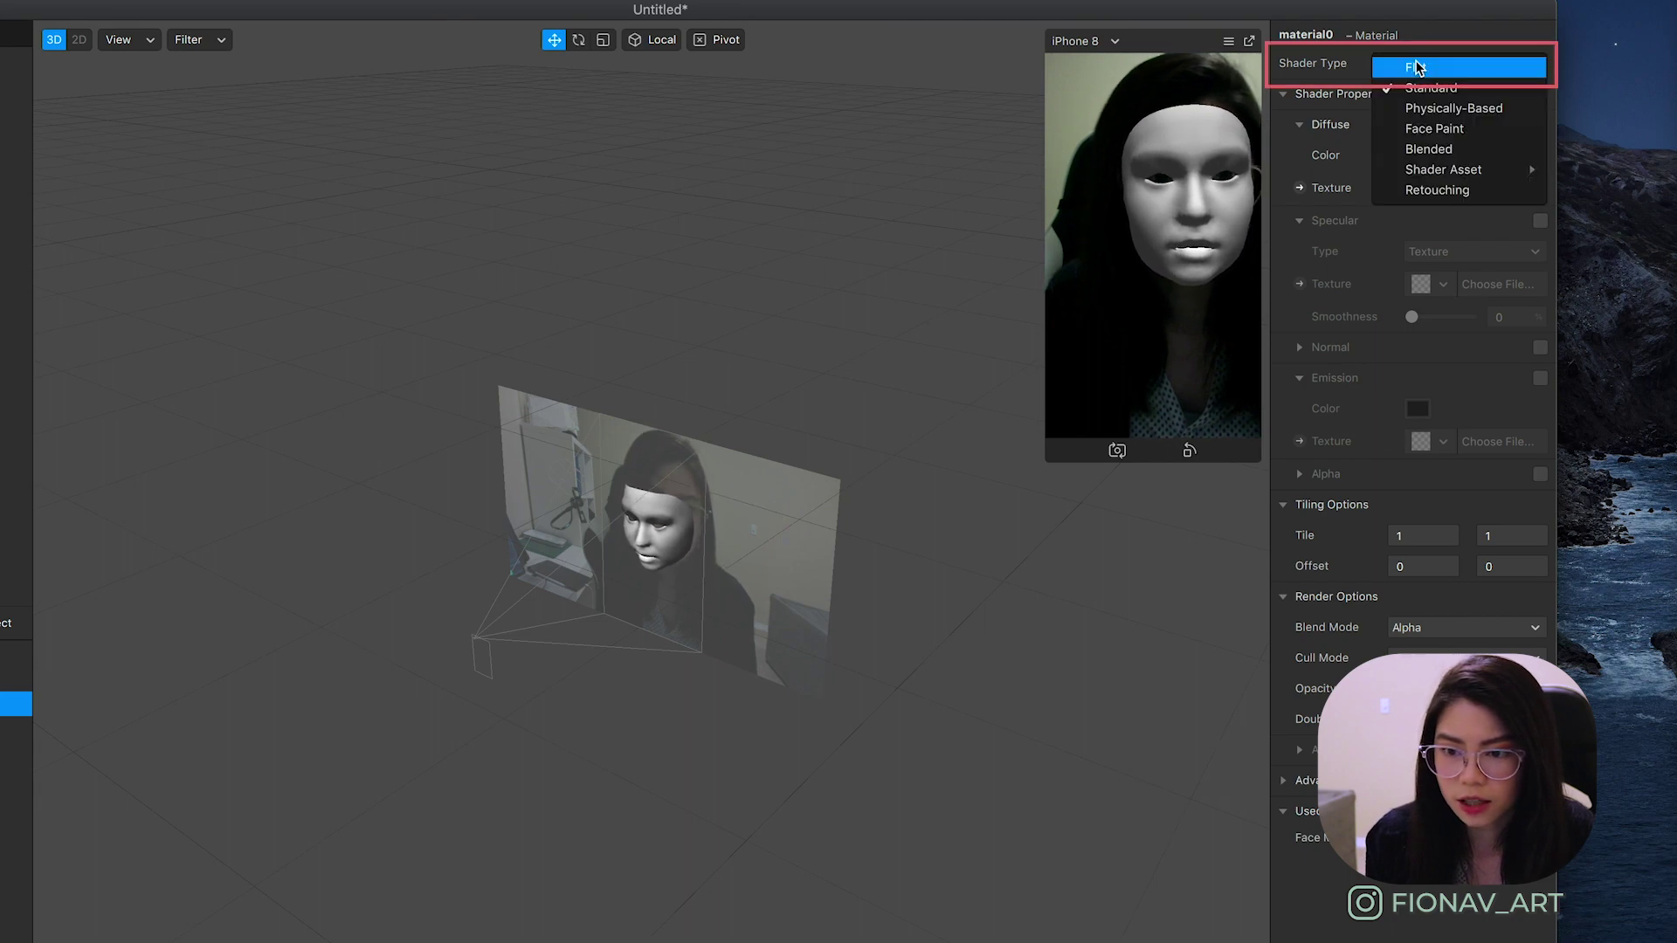
click(1479, 133)
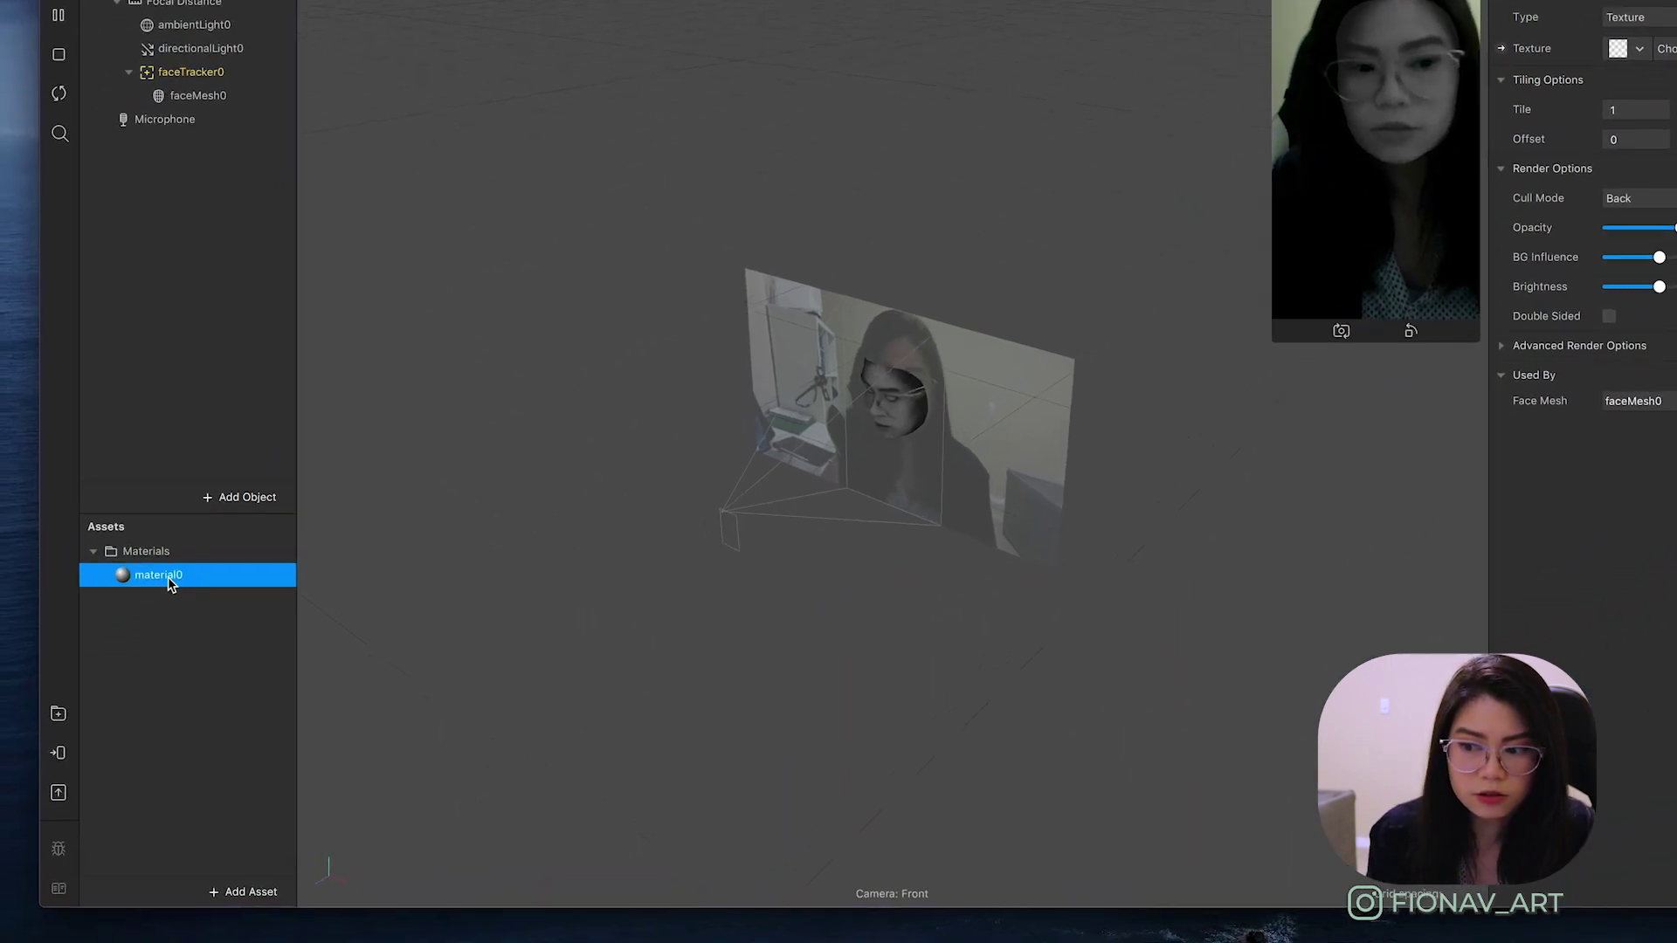
Rename material0 in the Assets panel to 'face stickers'.
double_click(170, 573)
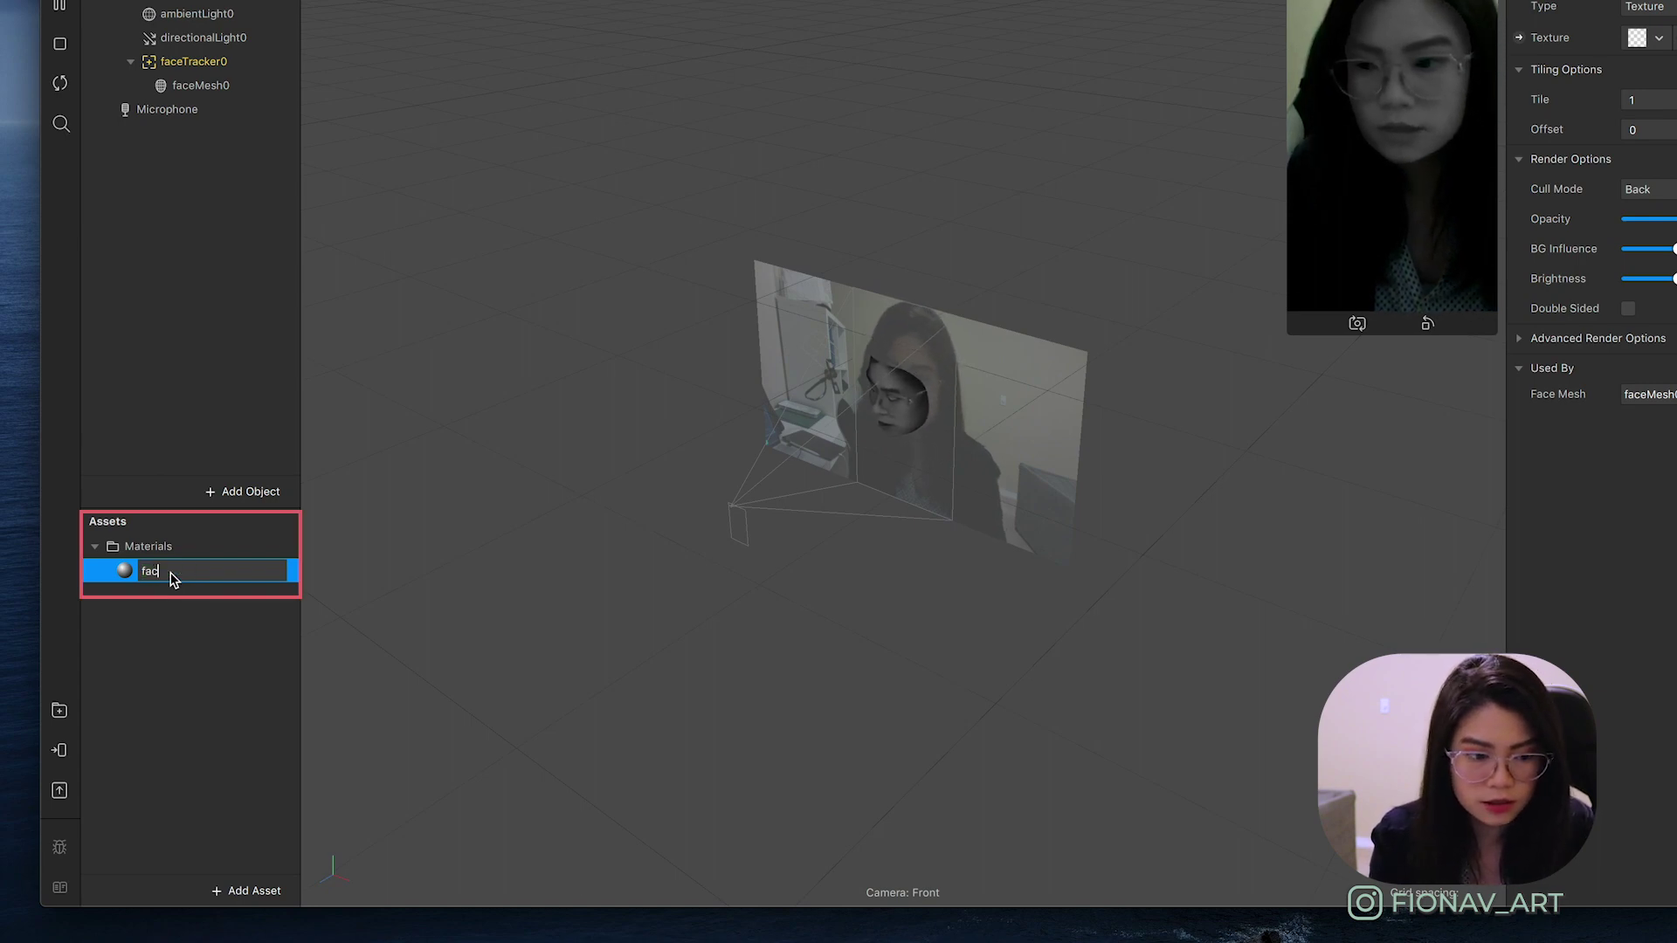
text(face stickers)
key(Return)
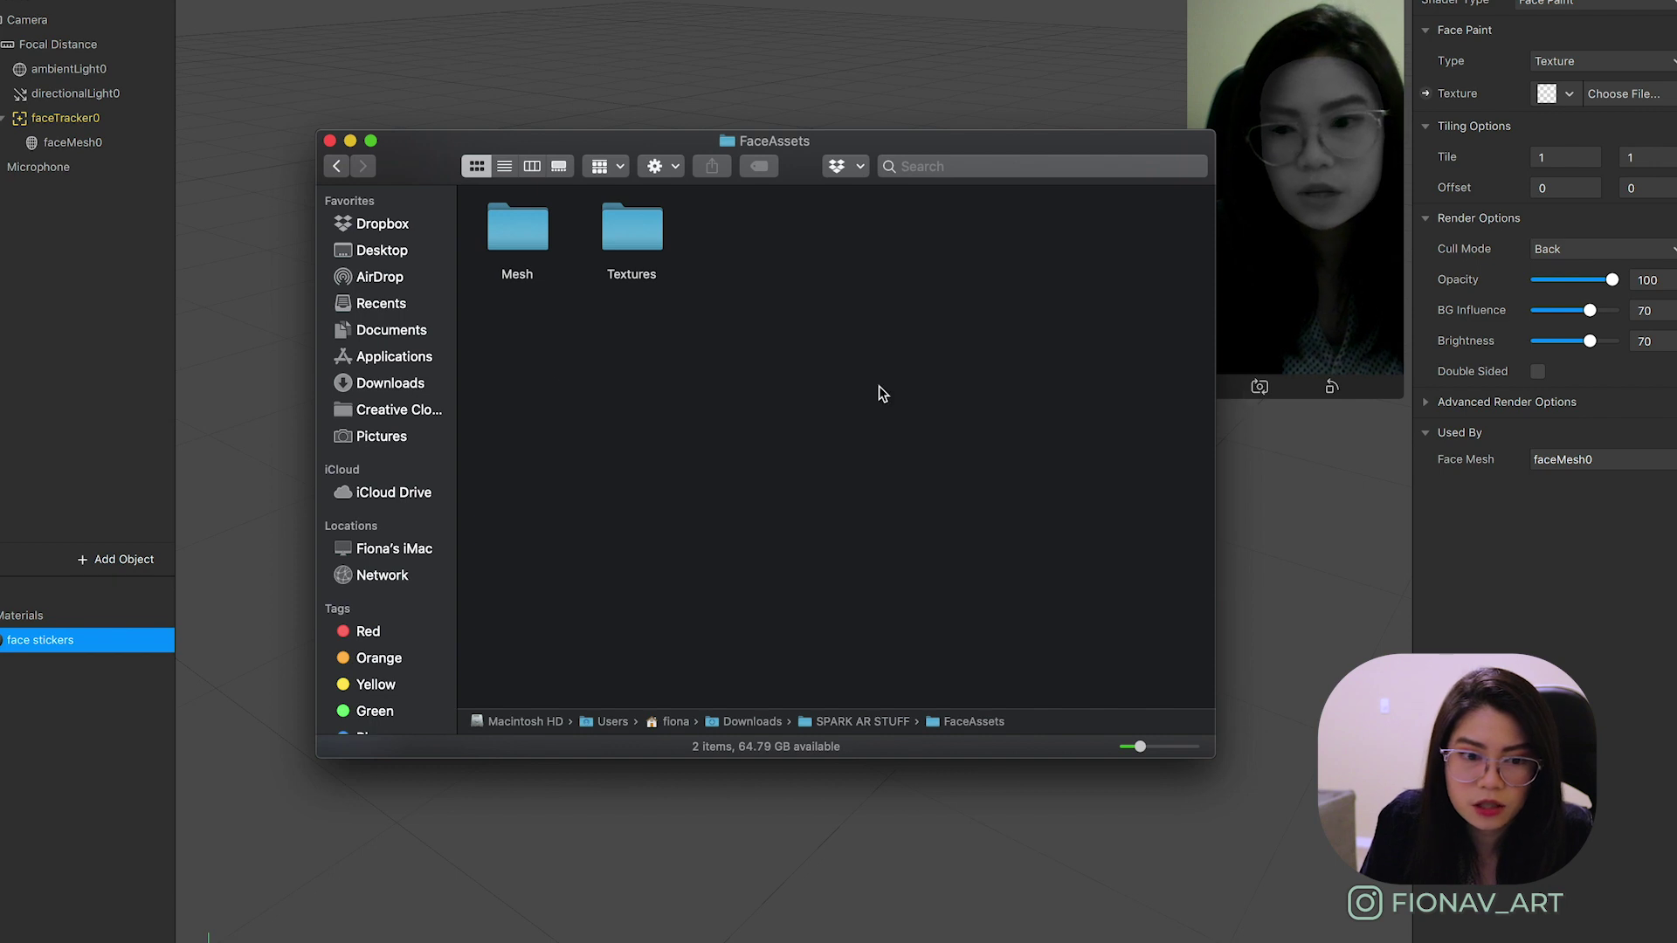
Open the Textures folder and Quick Look faceFeminine.jpg, faceMasculine.jpg and faceMesh.png.
double_click(624, 224)
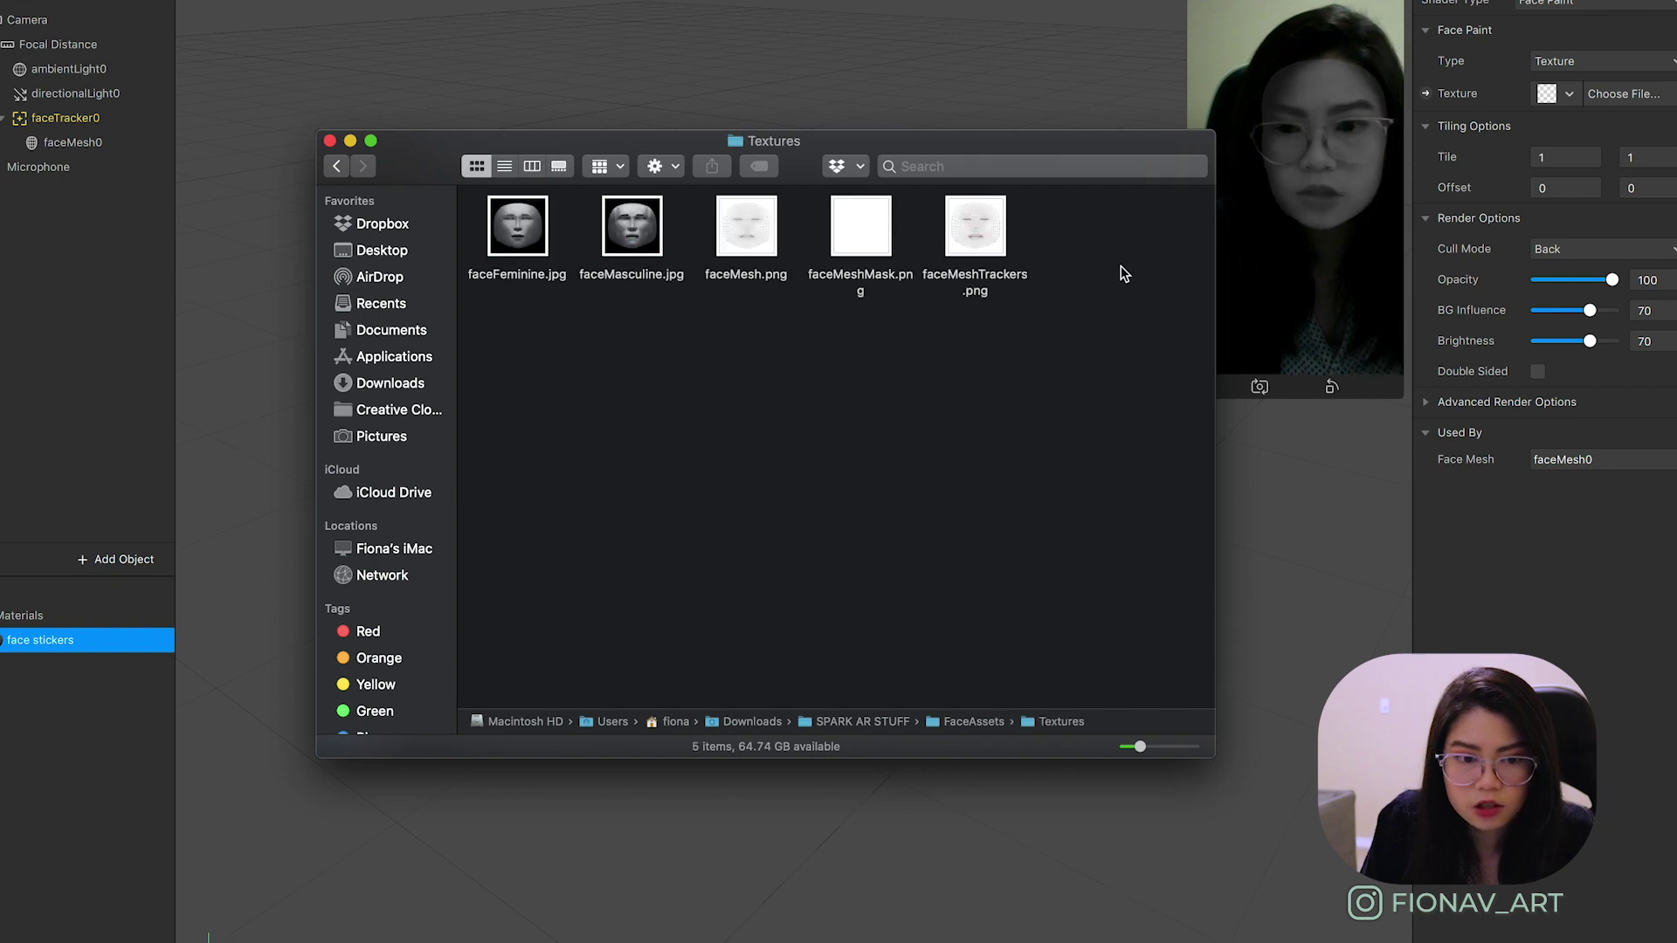
click(511, 239)
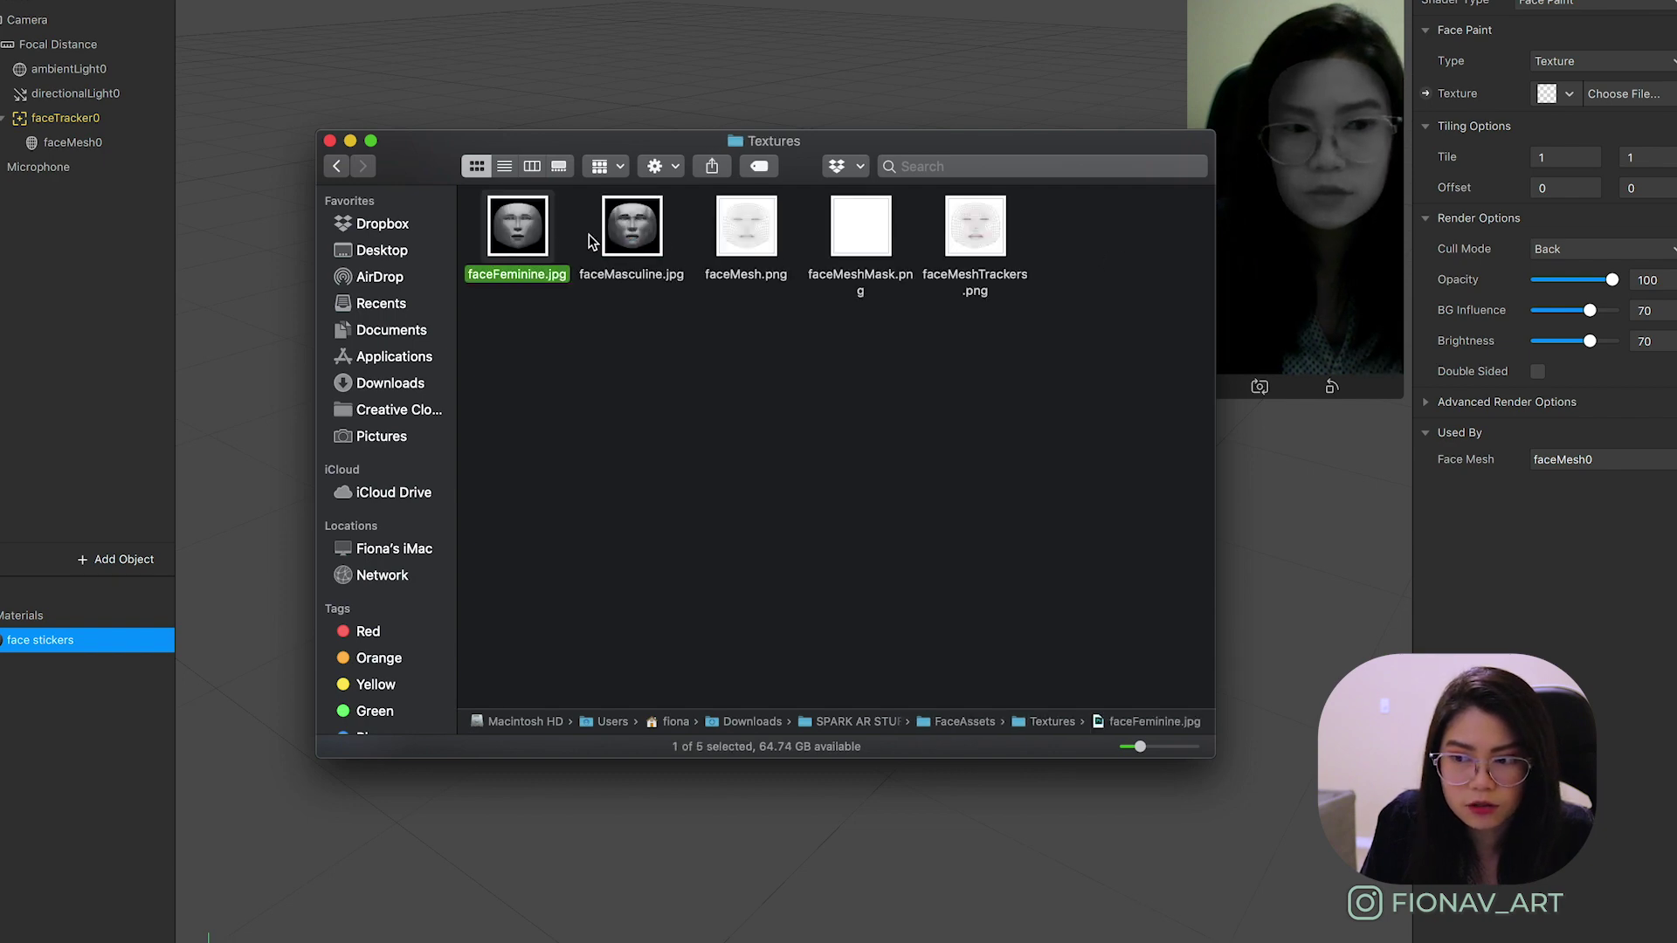
click(655, 237)
click(504, 248)
key(space)
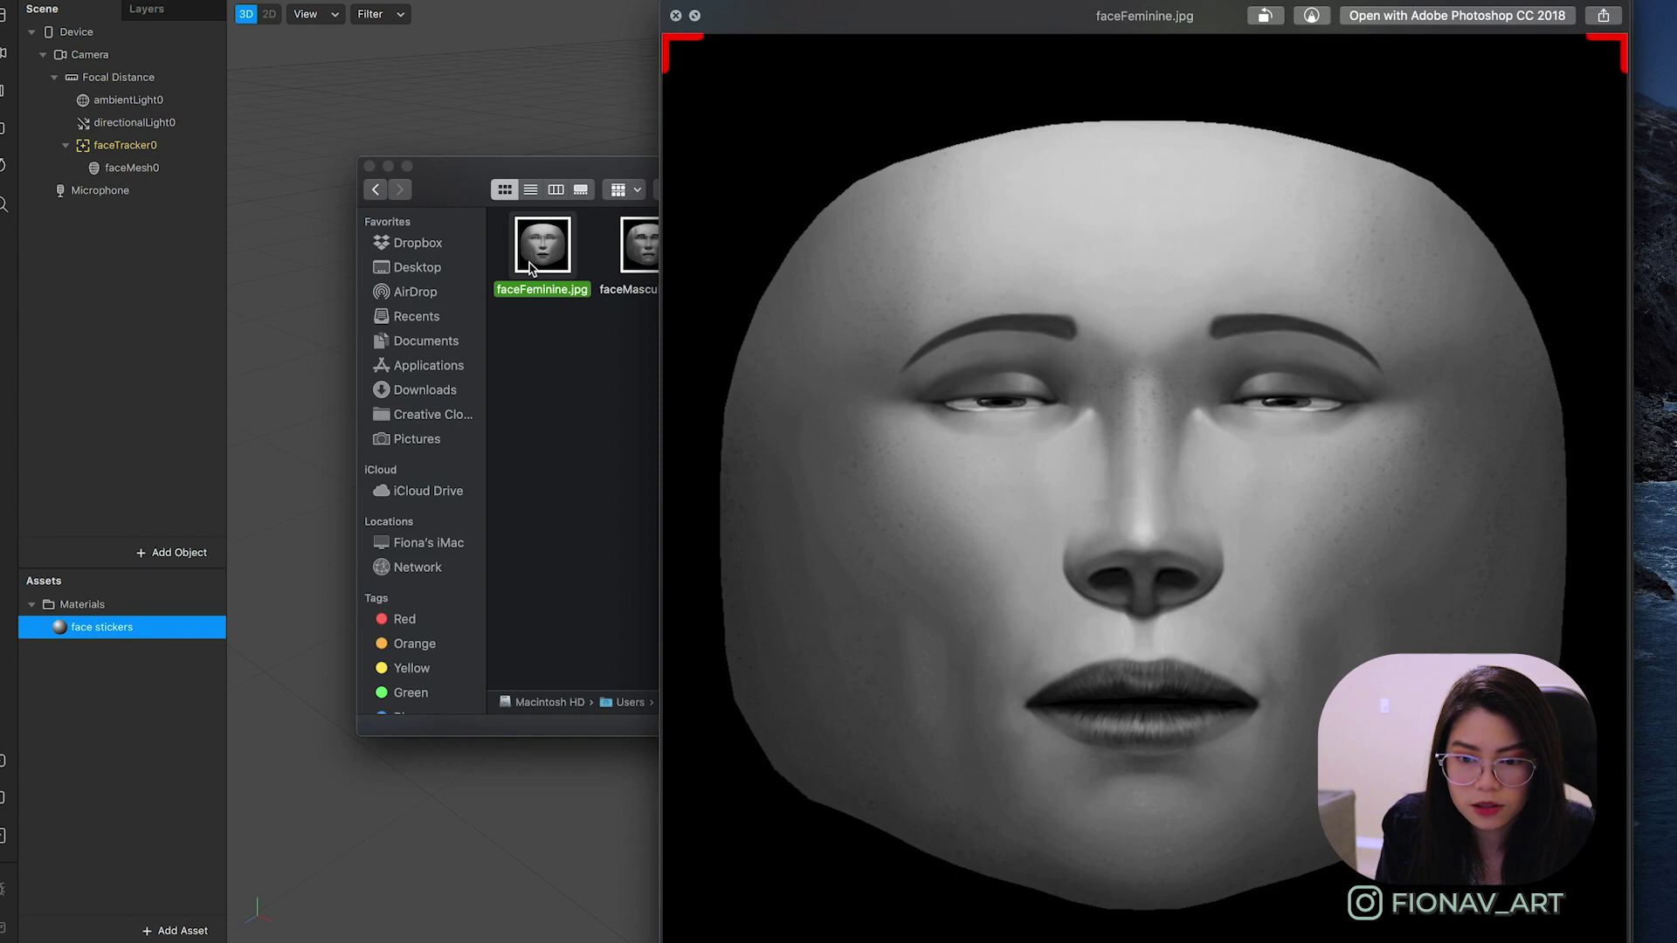
key(Right)
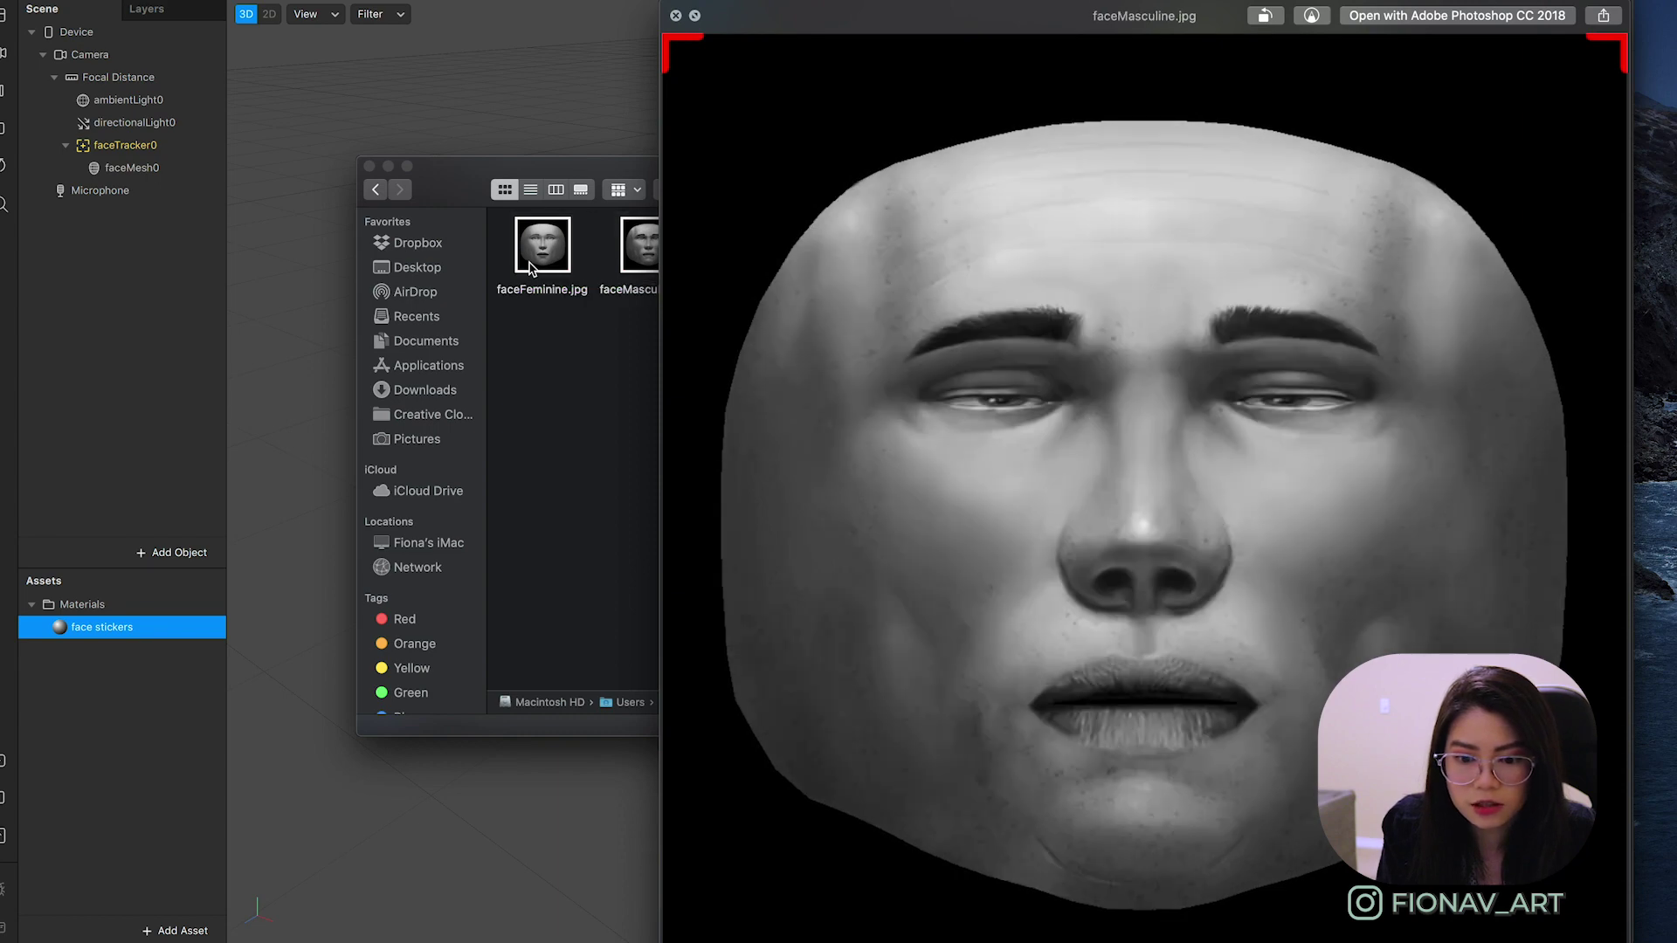
key(Right)
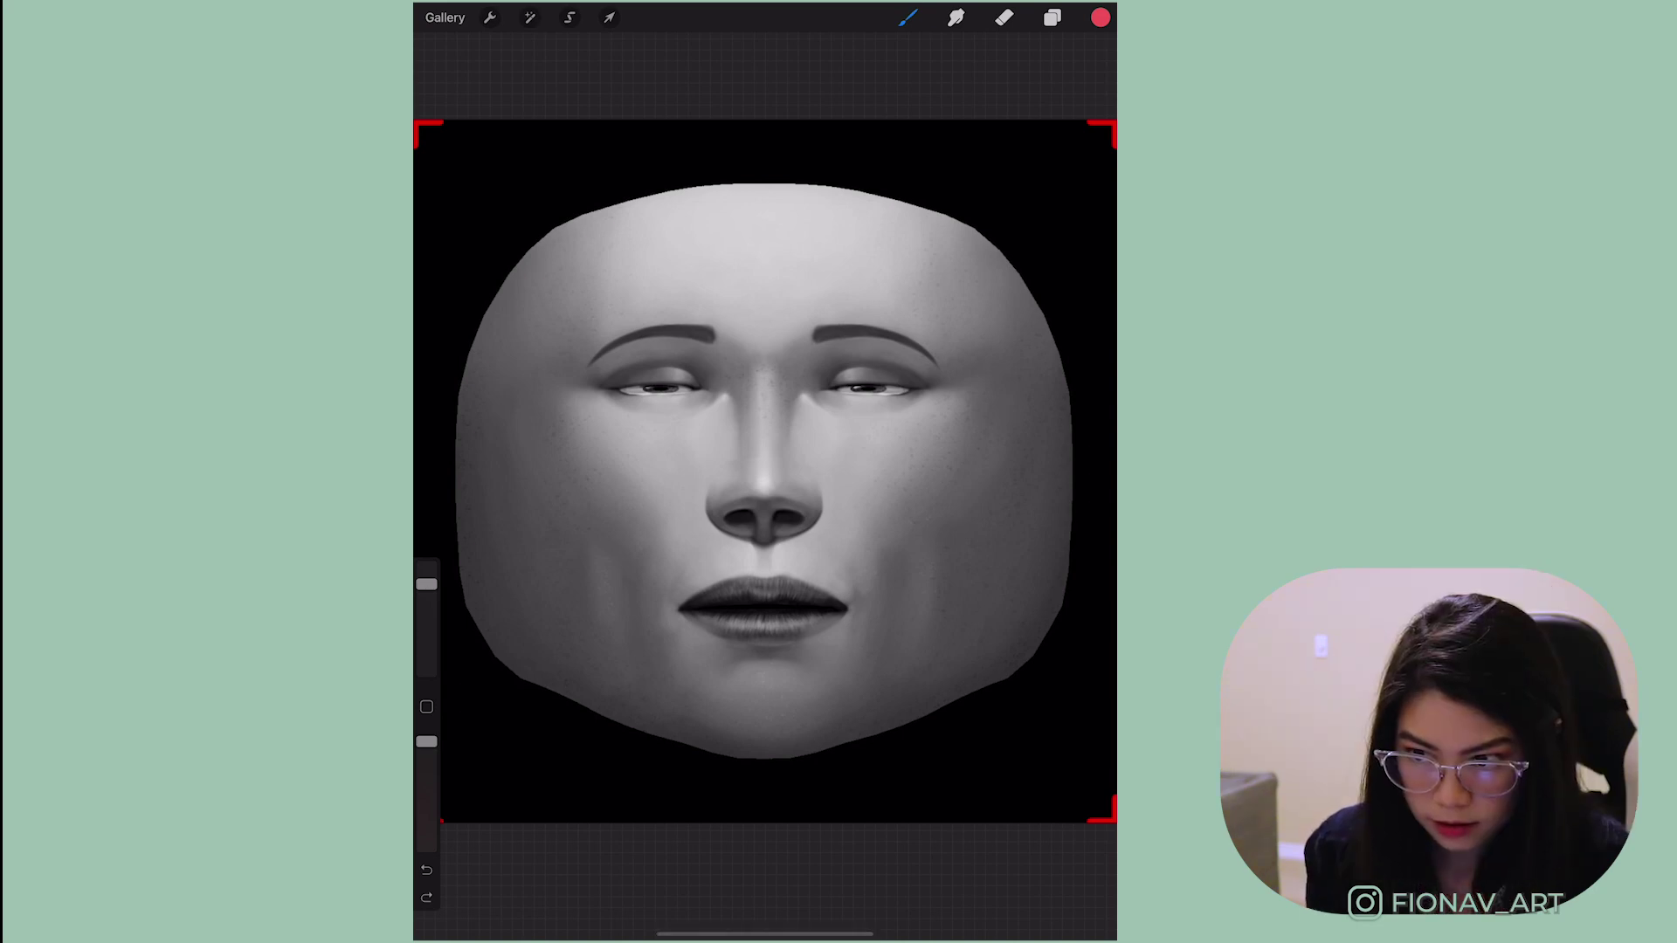
Add a new layer and draw a green circle on the template's right cheek.
click(1052, 18)
click(1083, 67)
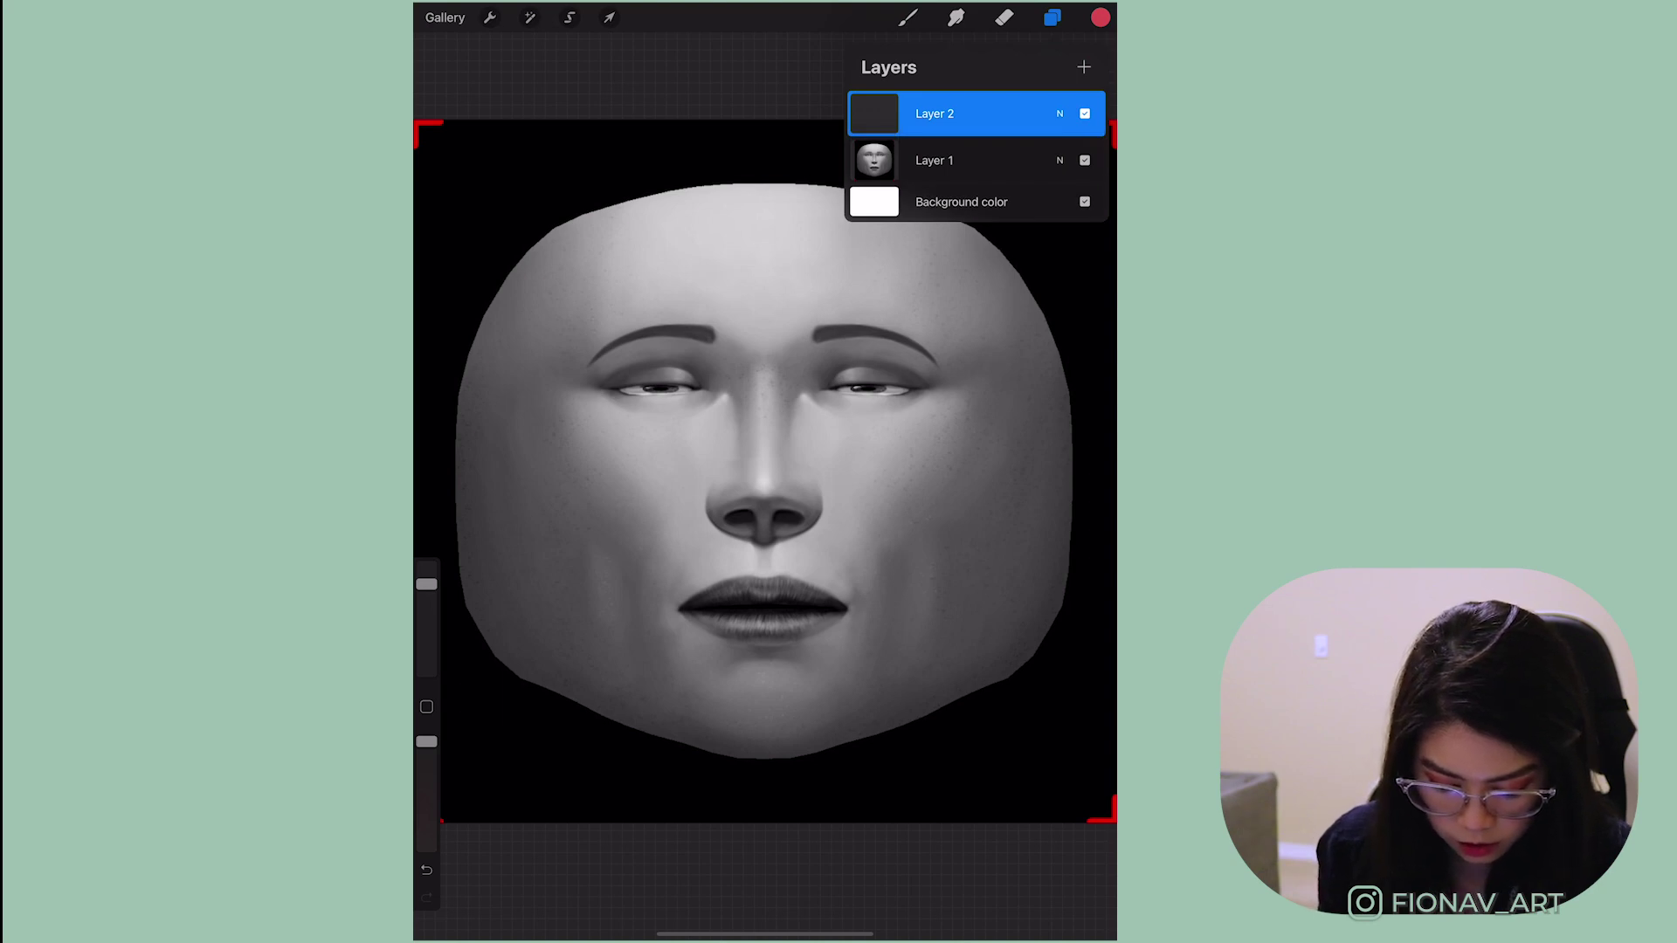
click(907, 17)
drag(777, 563, 787, 550)
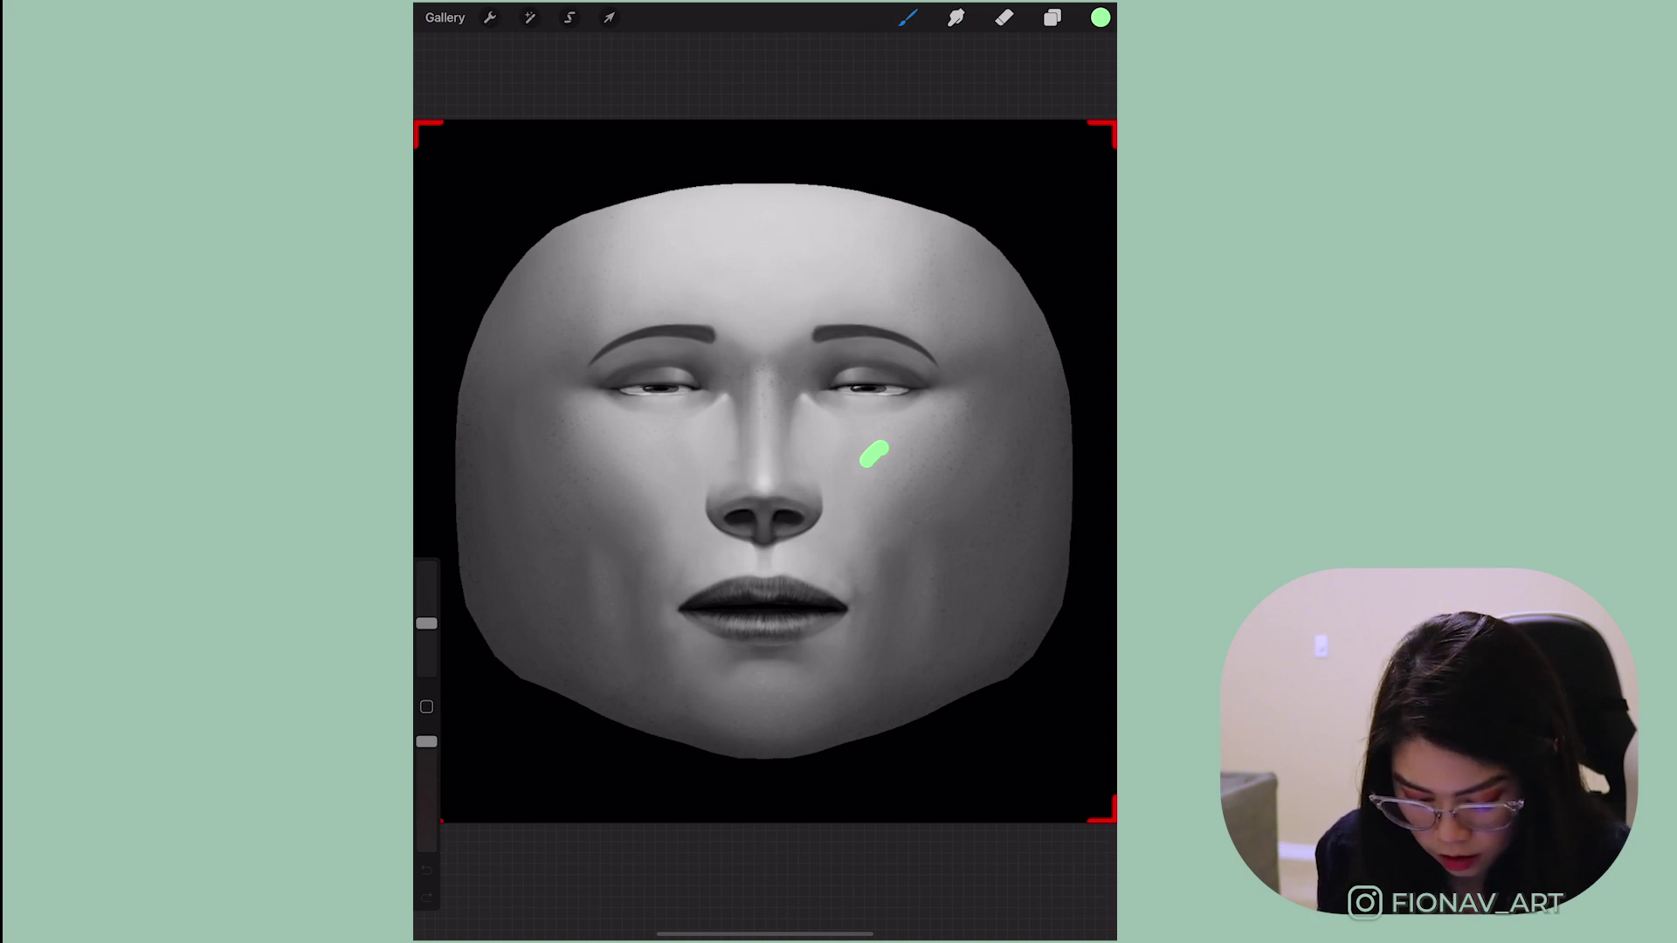
drag(882, 448, 908, 476)
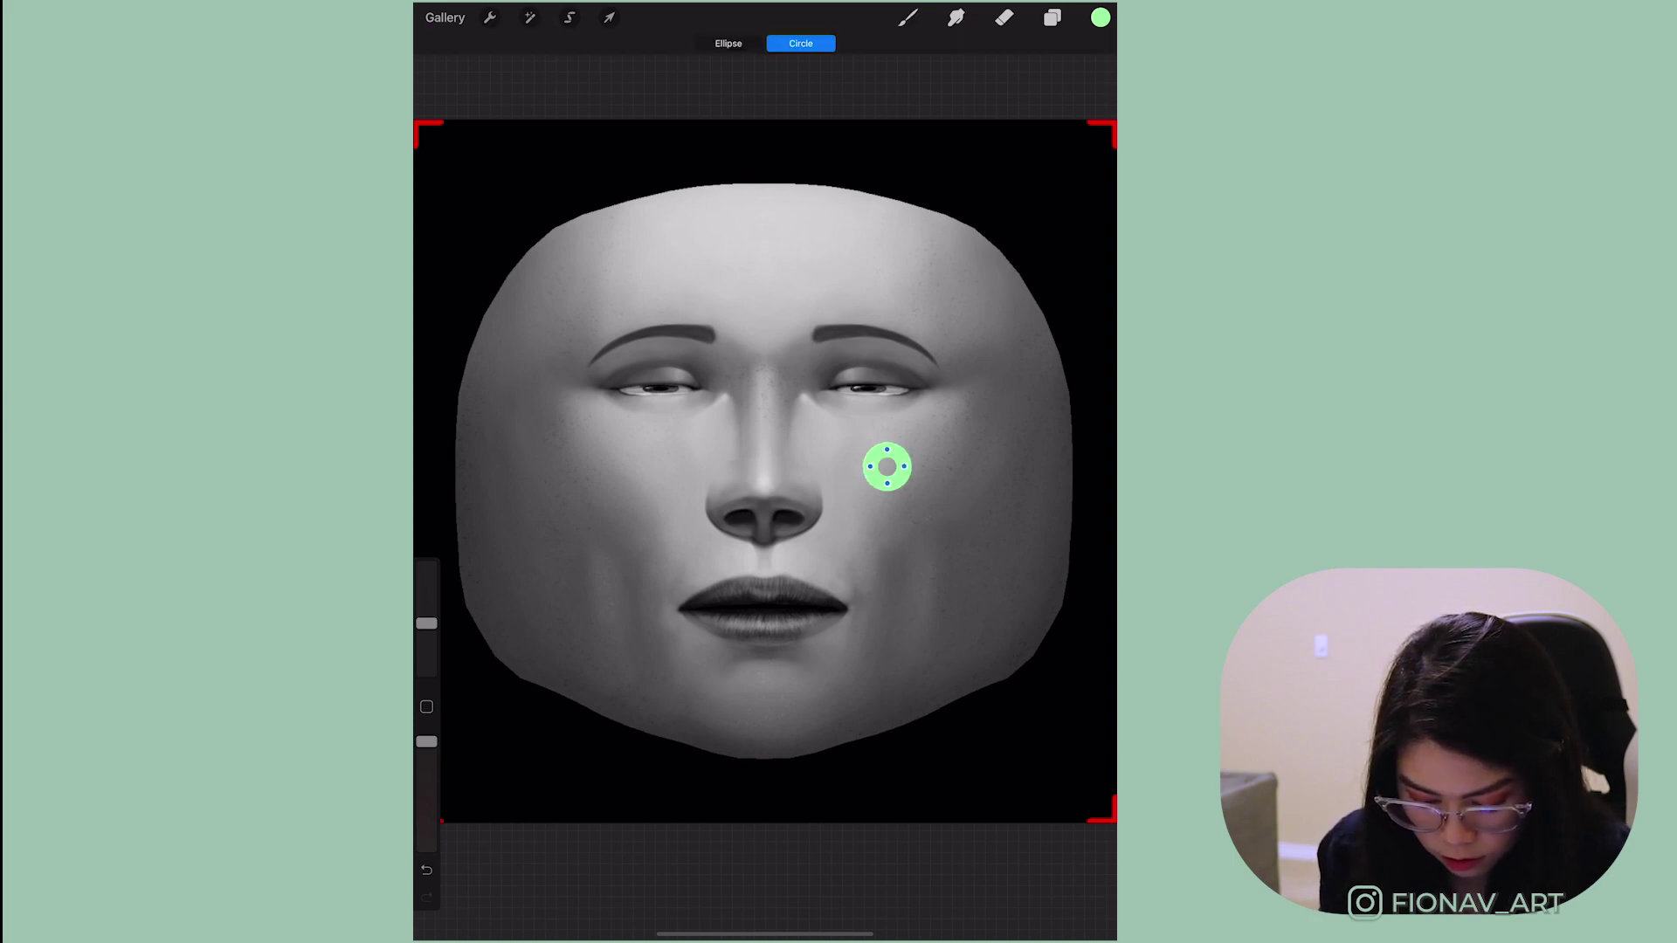
Paint black eyes and a smile on the green circle with a smaller brush.
click(1051, 17)
click(1051, 17)
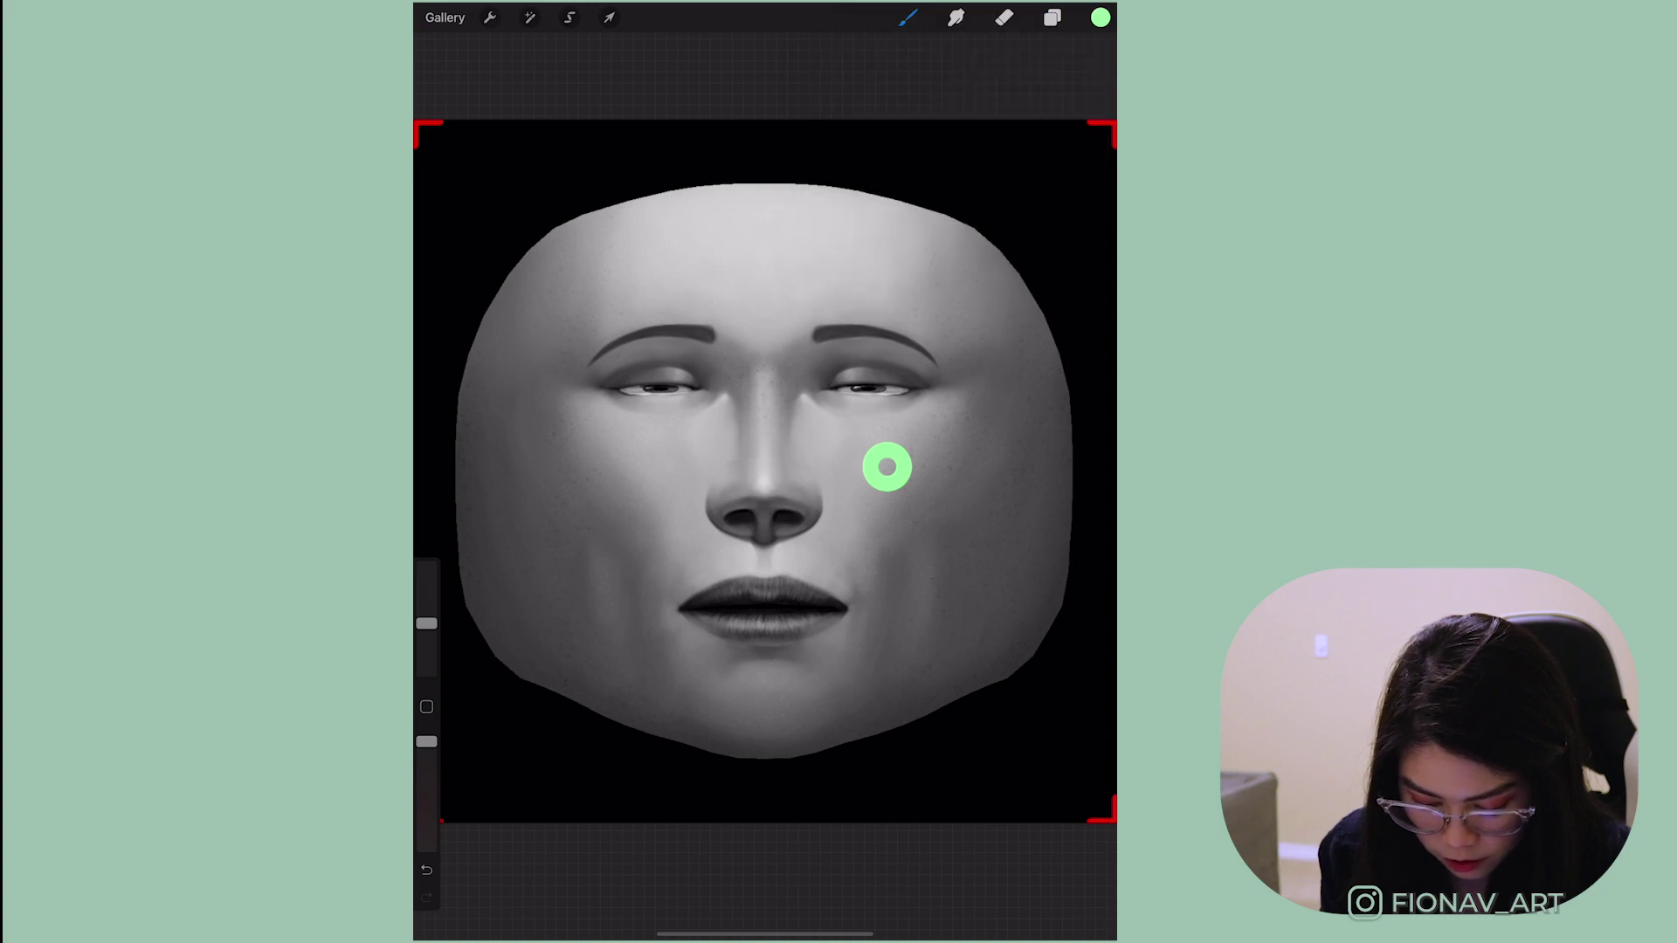
scroll(923, 458, up, 10)
click(1052, 17)
click(1099, 18)
click(1099, 17)
drag(426, 623, 426, 662)
key(ctrl+z)
mouse_move(729, 447)
mouse_down()
mouse_move(730, 472)
mouse_move(786, 467)
mouse_up()
drag(426, 662, 426, 666)
scroll(791, 480, down, 3)
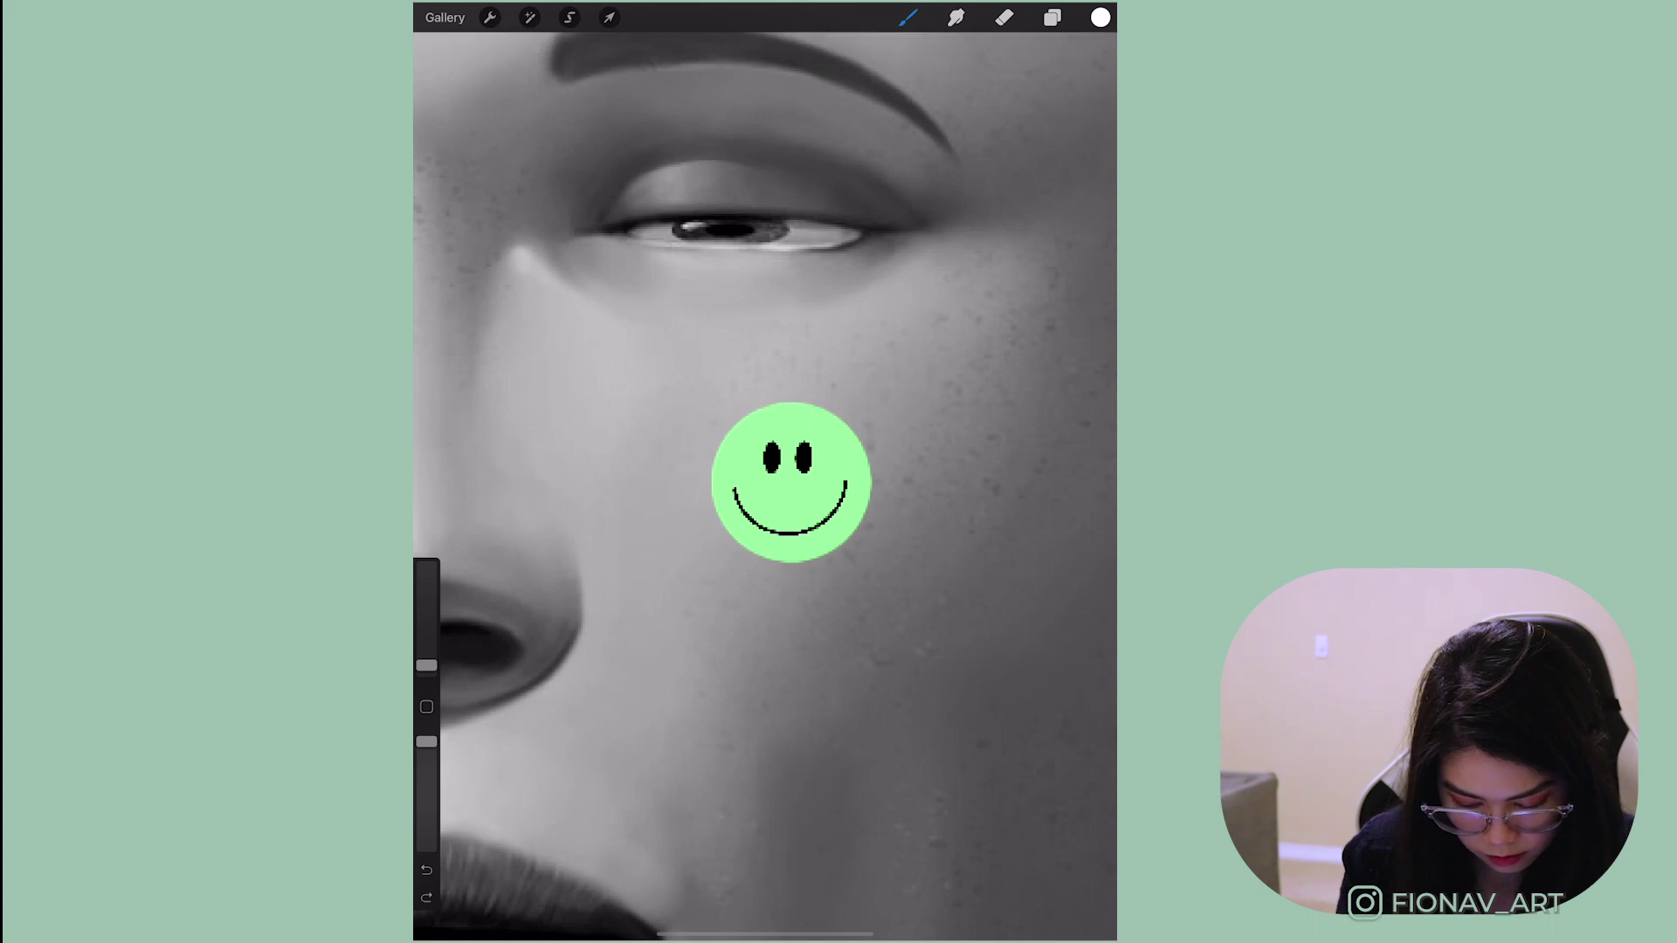
Duplicate the smiley layer into several merged copies and hide the extra copies.
click(1053, 18)
drag(1004, 161, 909, 161)
click(956, 161)
drag(1005, 161, 908, 160)
click(955, 161)
click(956, 160)
click(935, 347)
click(955, 347)
drag(1005, 346, 908, 346)
click(956, 347)
click(1084, 160)
click(1085, 207)
click(1084, 253)
Recolour the smiley copies yellow, light blue and red with ColorDrop.
click(1101, 17)
click(914, 449)
drag(1101, 18, 751, 489)
click(1053, 17)
click(1085, 300)
click(1085, 207)
click(934, 207)
click(1100, 17)
drag(1101, 18, 751, 489)
click(1053, 17)
click(1085, 207)
click(1100, 18)
click(891, 449)
drag(1101, 17, 751, 489)
scroll(765, 489, down, 5)
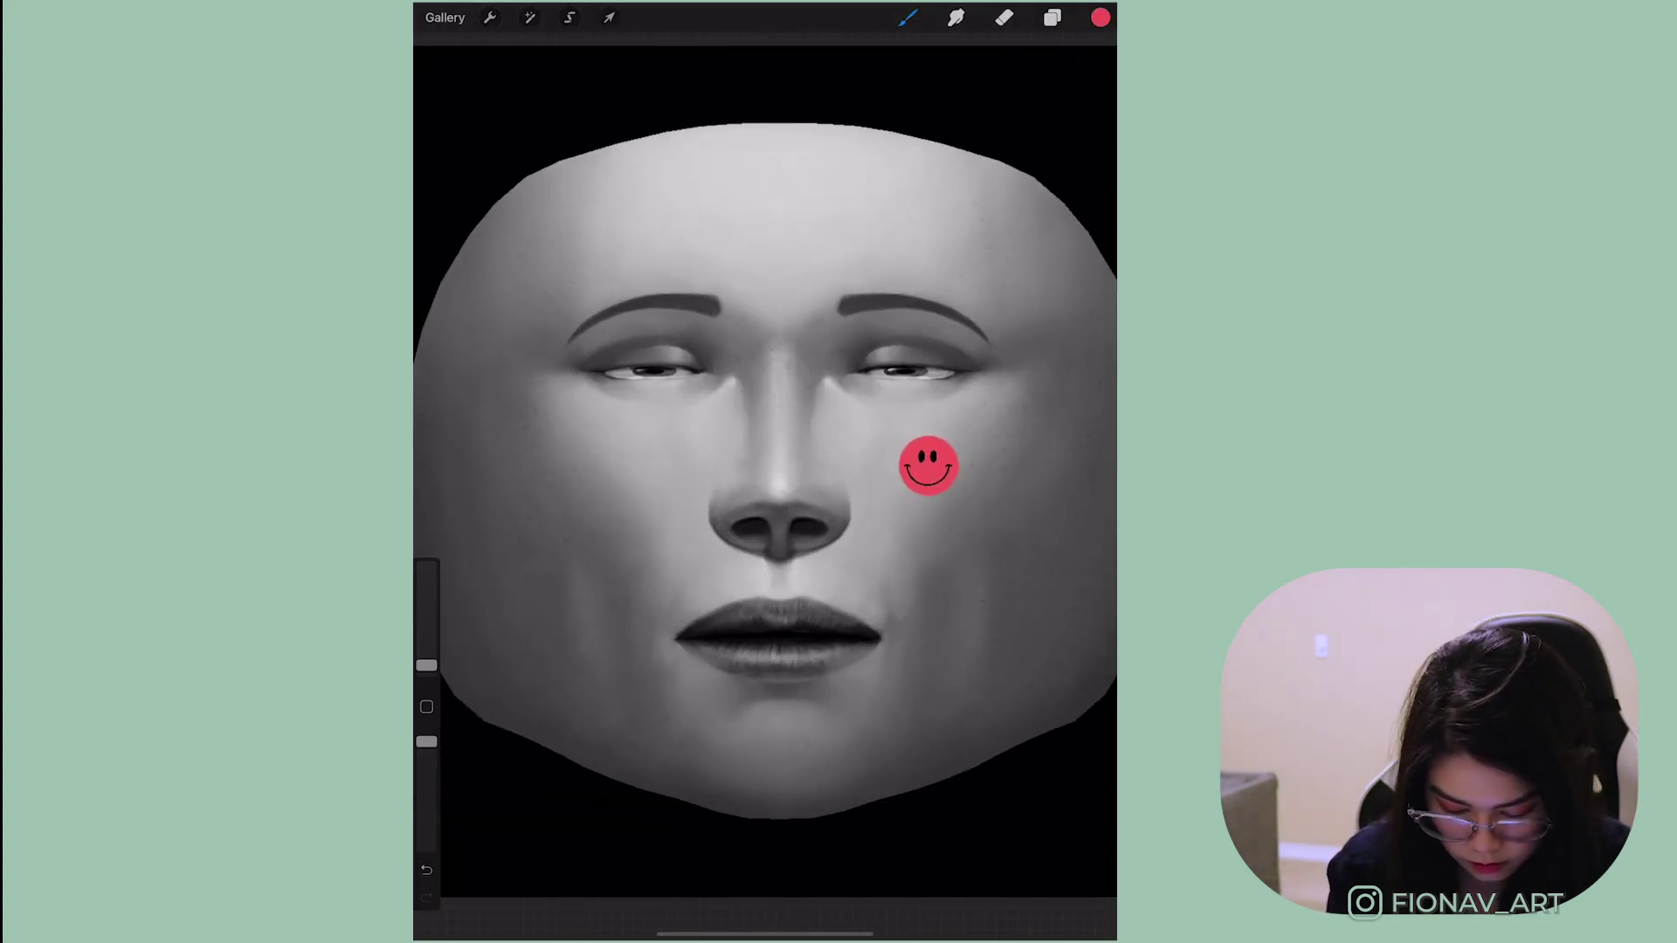
Duplicate another smiley and reposition the red and cyan smileys across the face.
click(1052, 17)
drag(1004, 252, 908, 252)
click(964, 252)
click(935, 440)
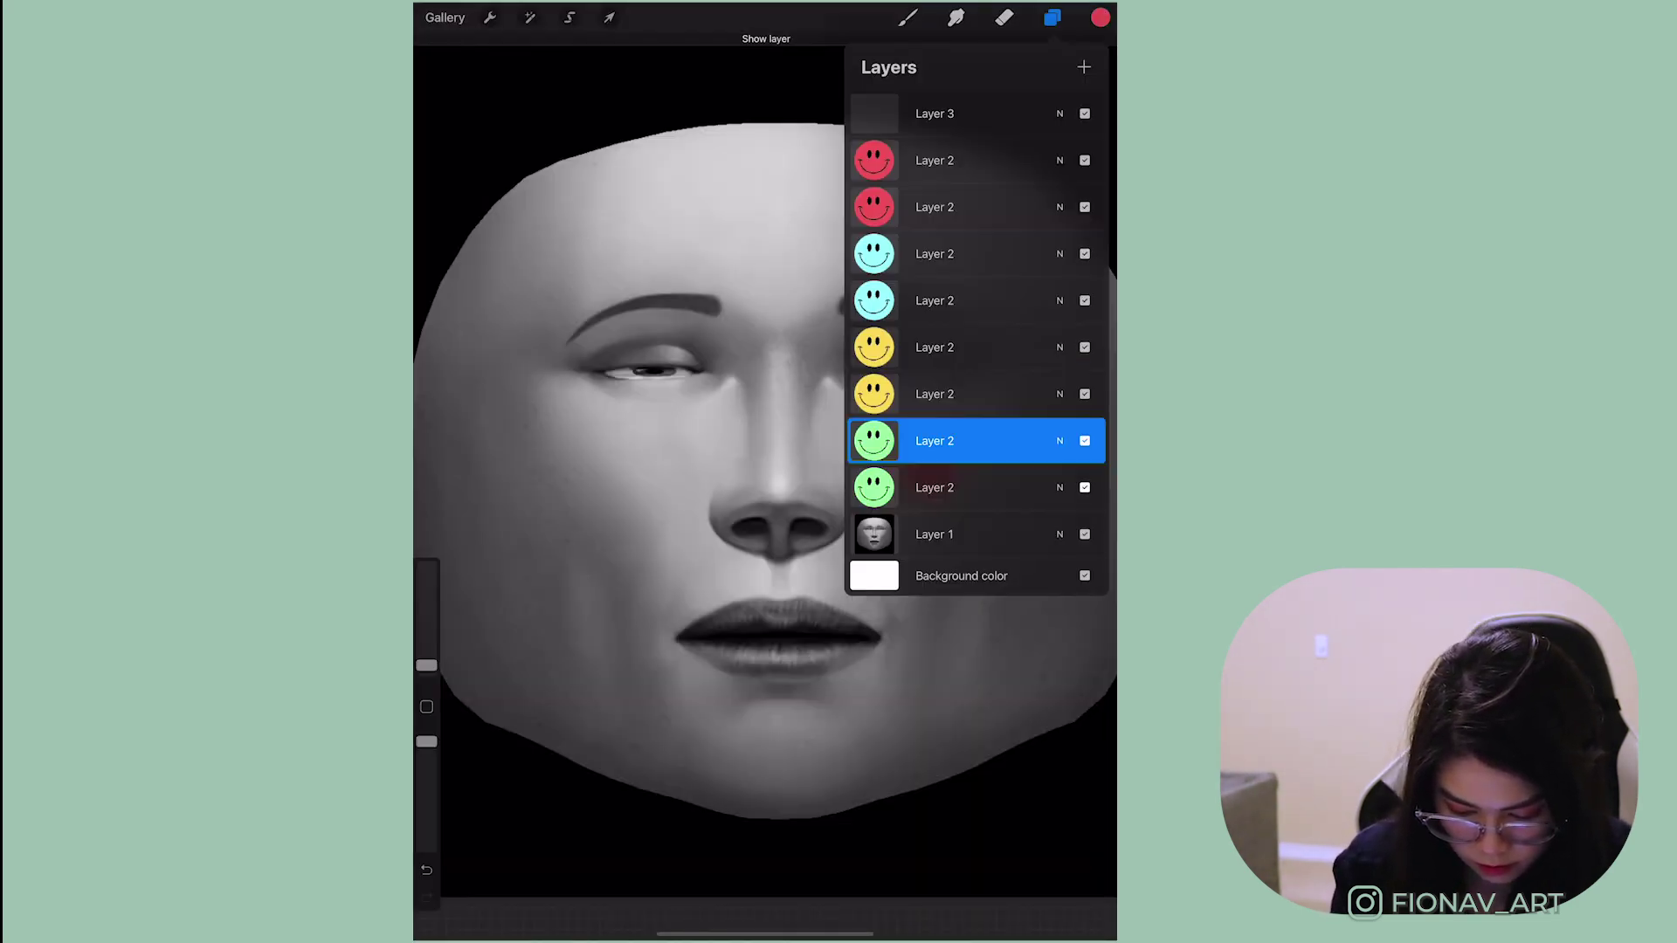
click(609, 18)
click(1053, 18)
click(961, 301)
click(1052, 17)
drag(685, 516, 959, 232)
click(961, 207)
click(1052, 18)
click(961, 254)
click(1053, 18)
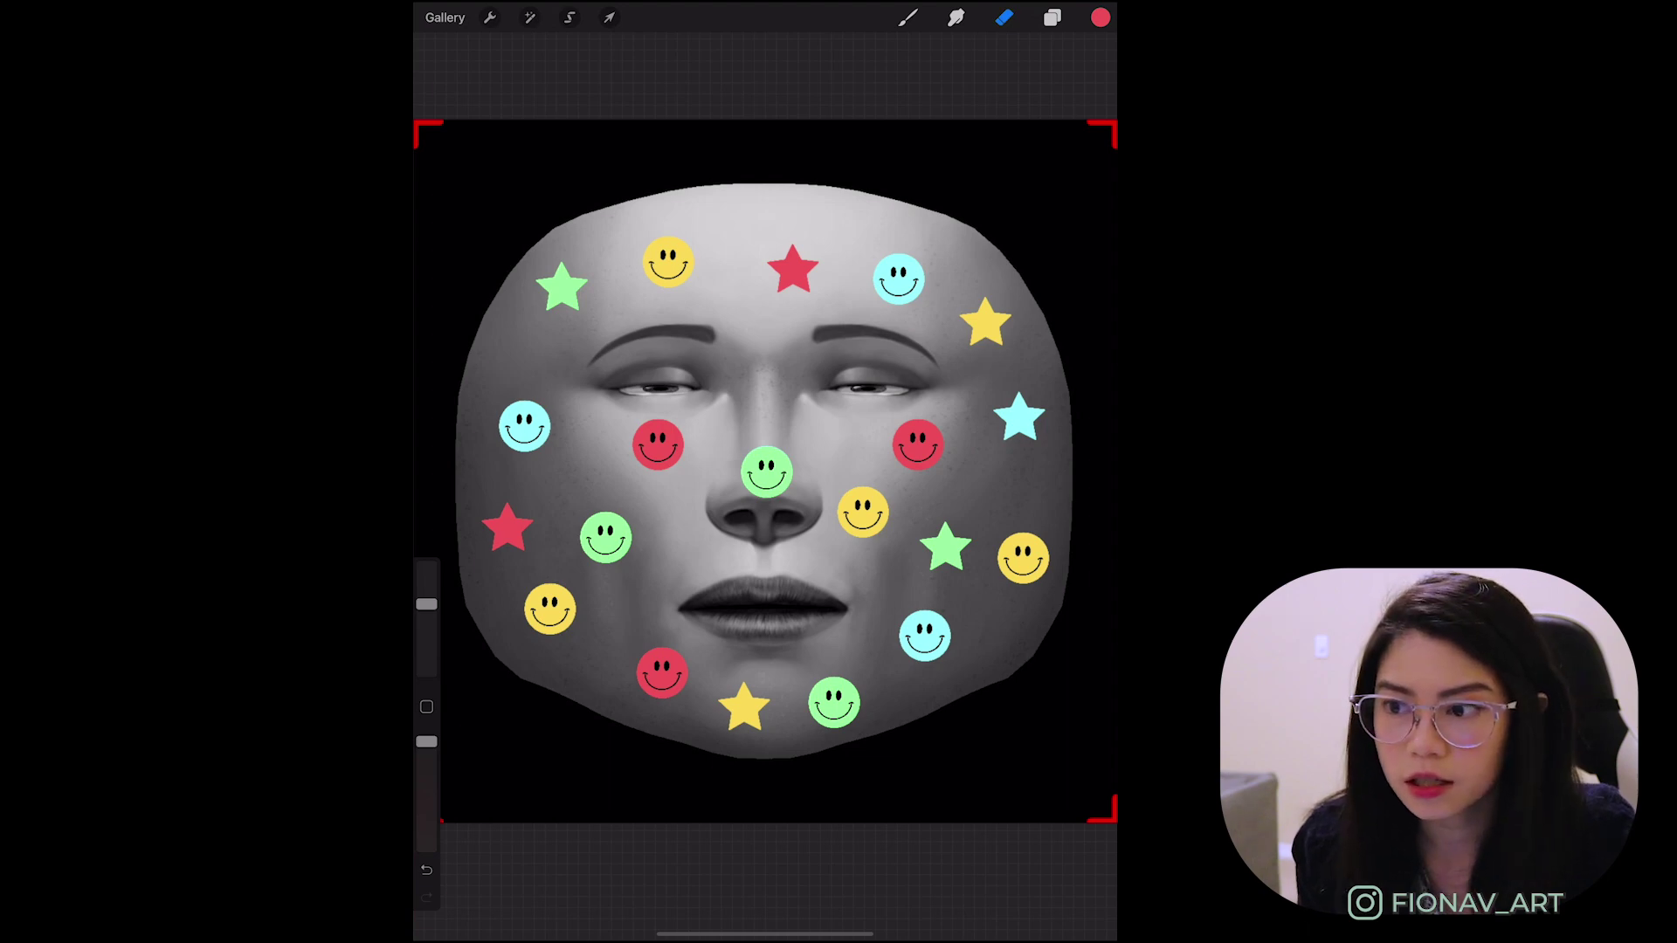
Hide the face template layer and export the stickers-only artwork as a PNG.
click(1052, 17)
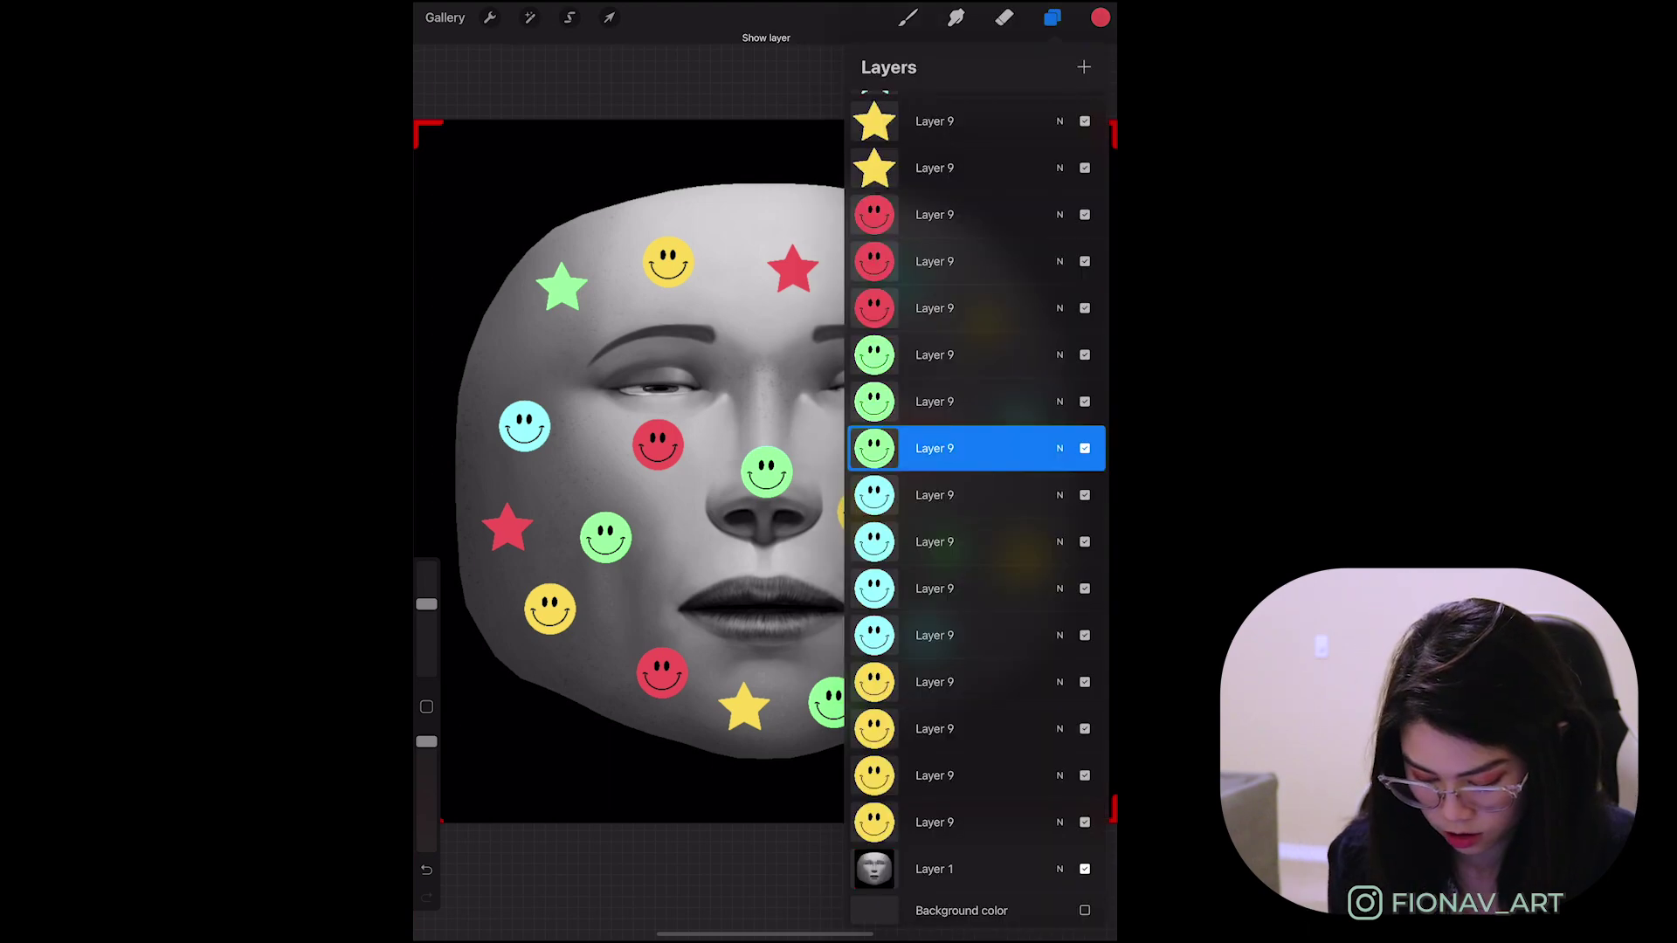
click(1085, 869)
click(1005, 17)
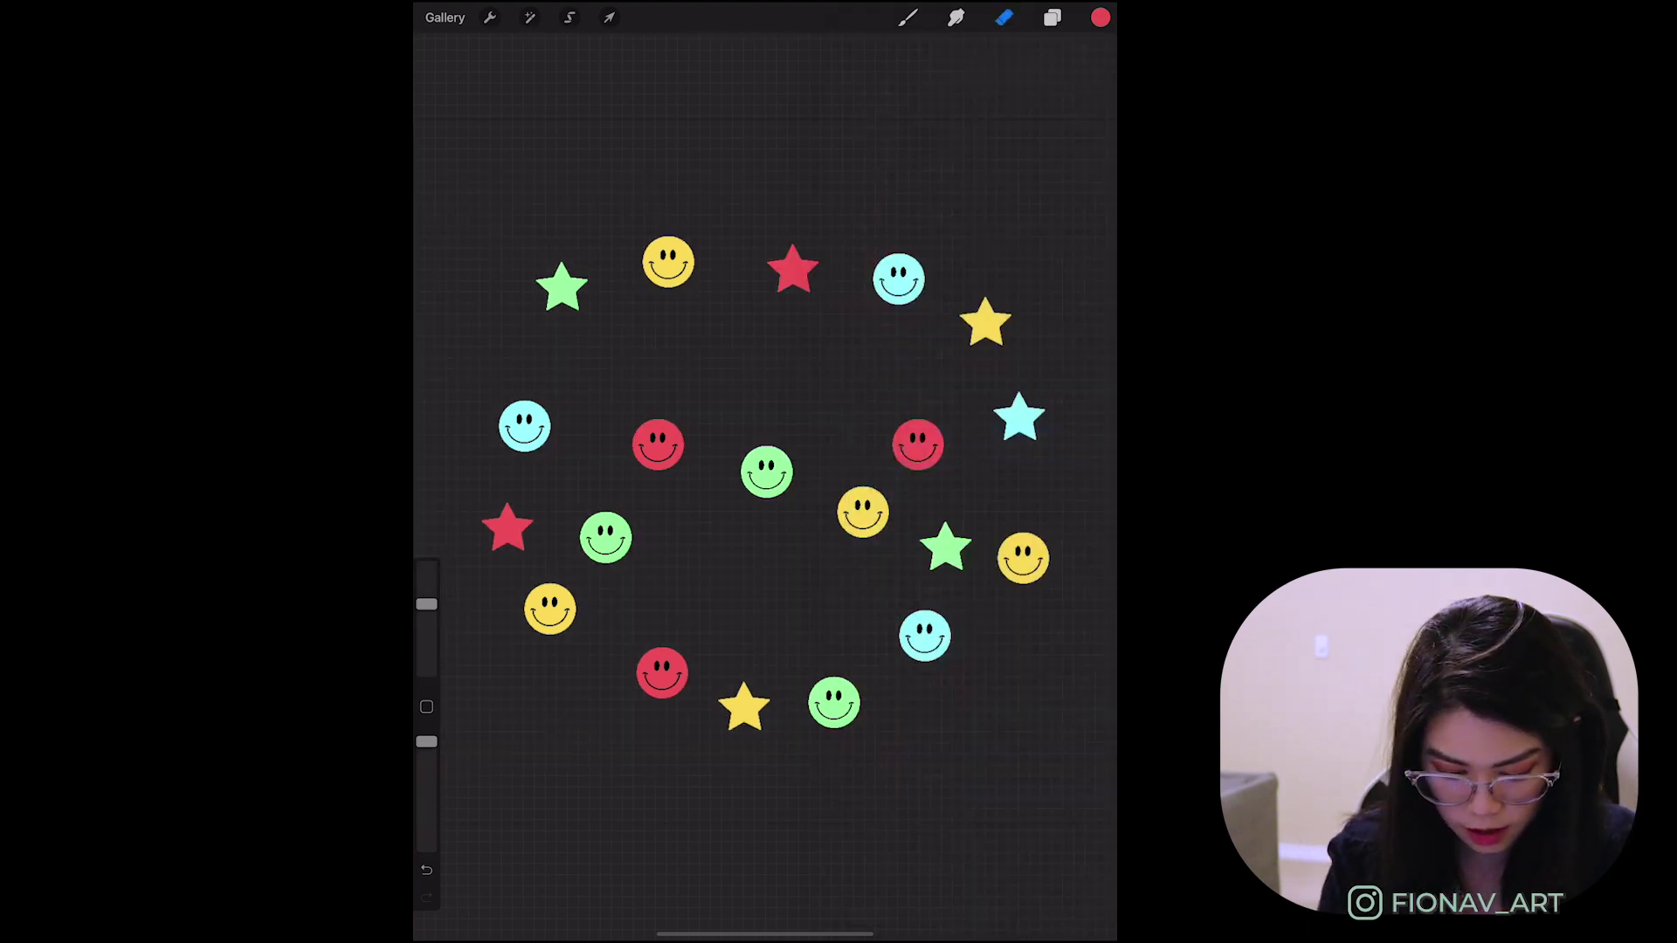
click(490, 17)
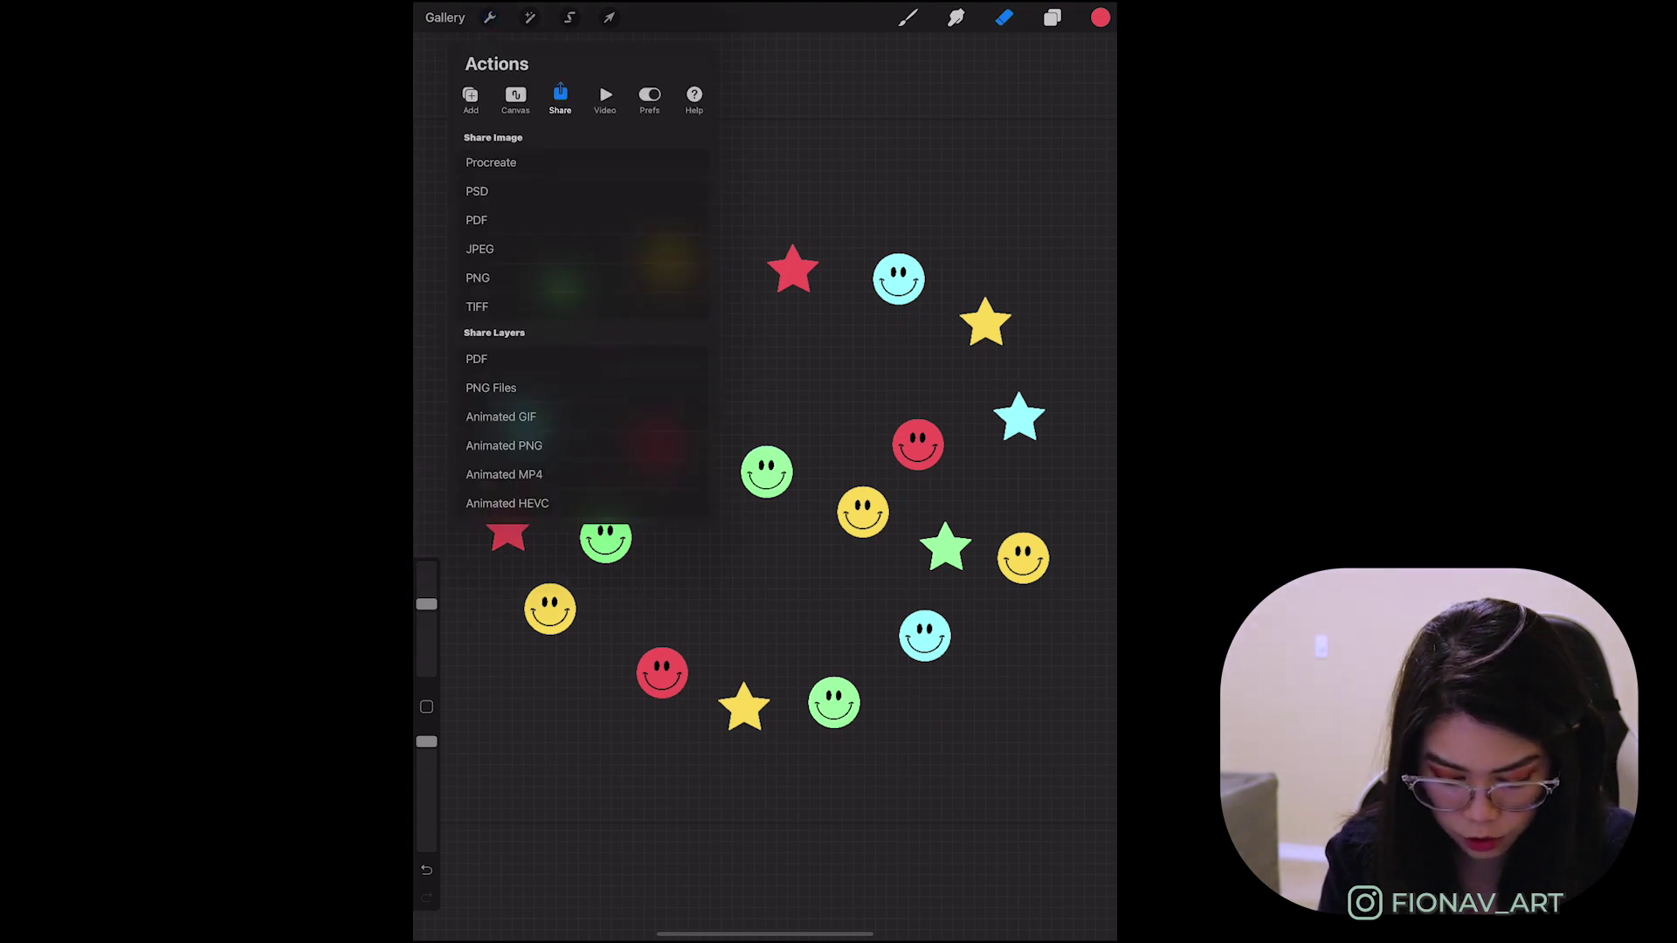
click(478, 278)
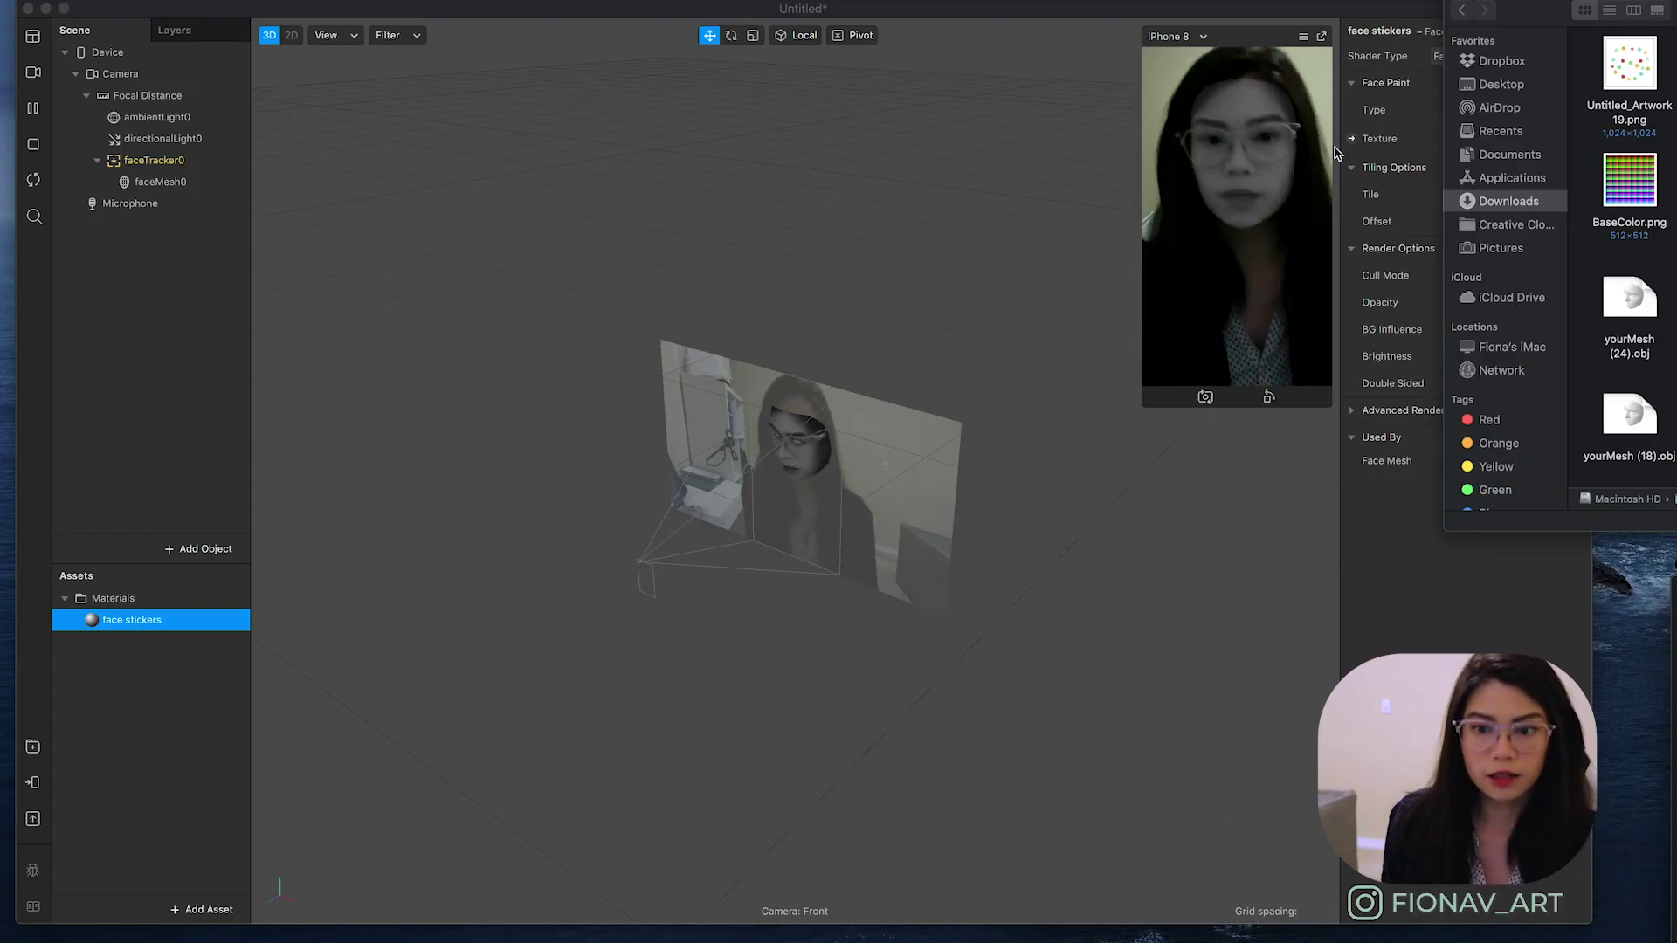
Import Untitled_Artwork 19.png and set it as the face stickers material's texture.
drag(1660, 85, 157, 706)
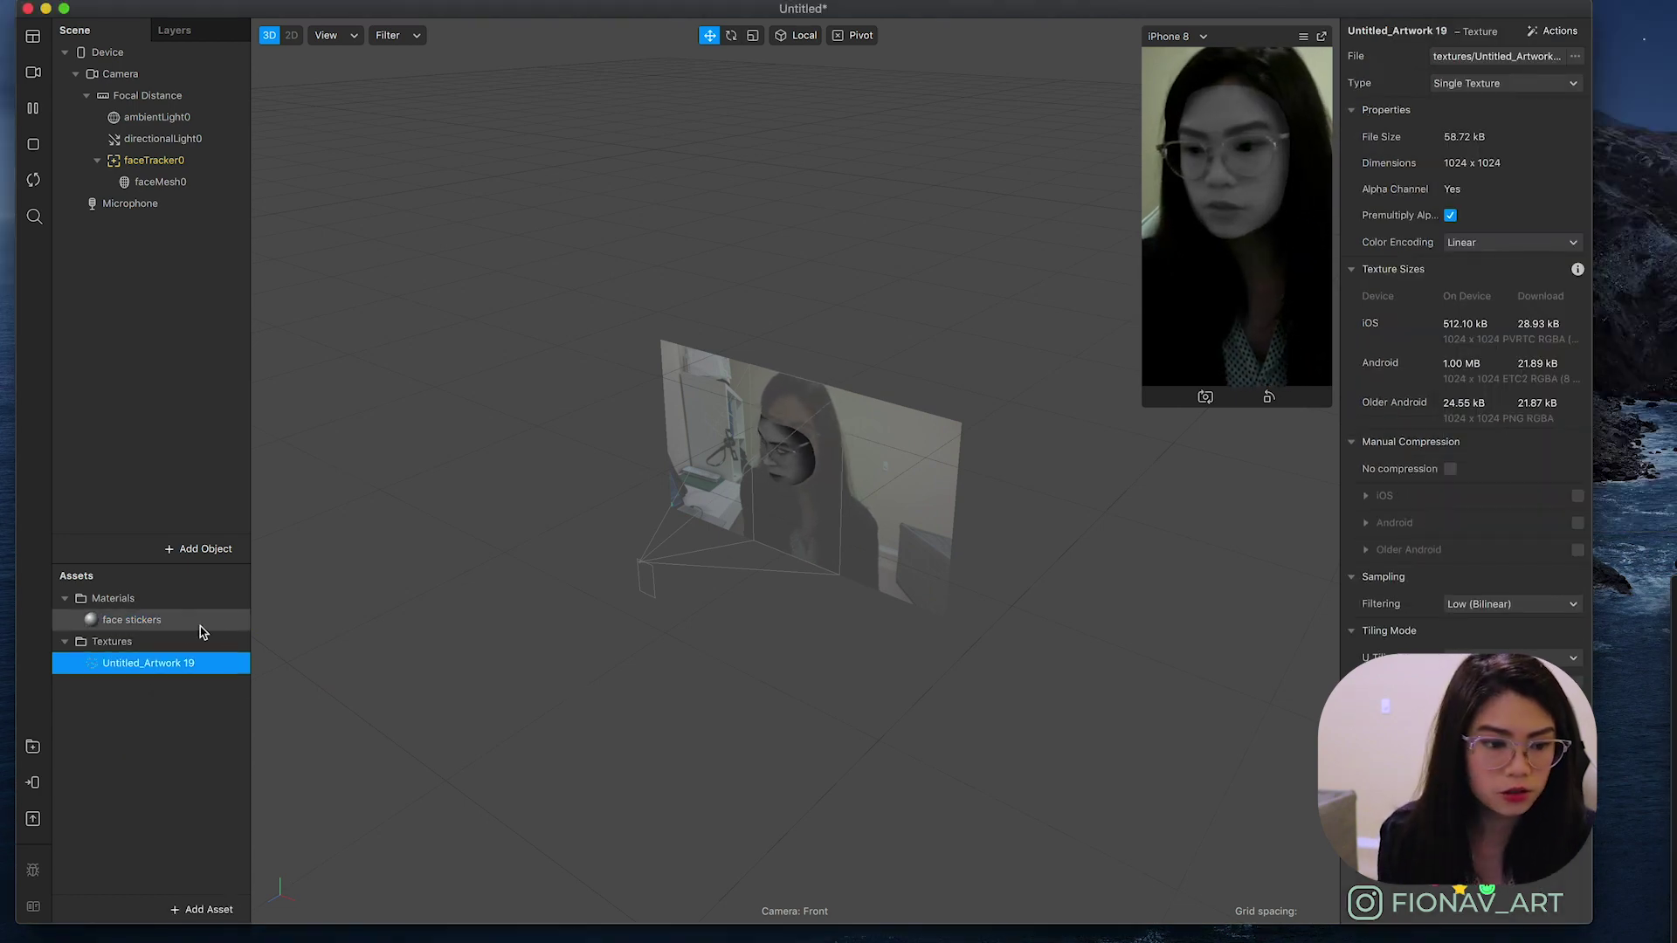
click(131, 619)
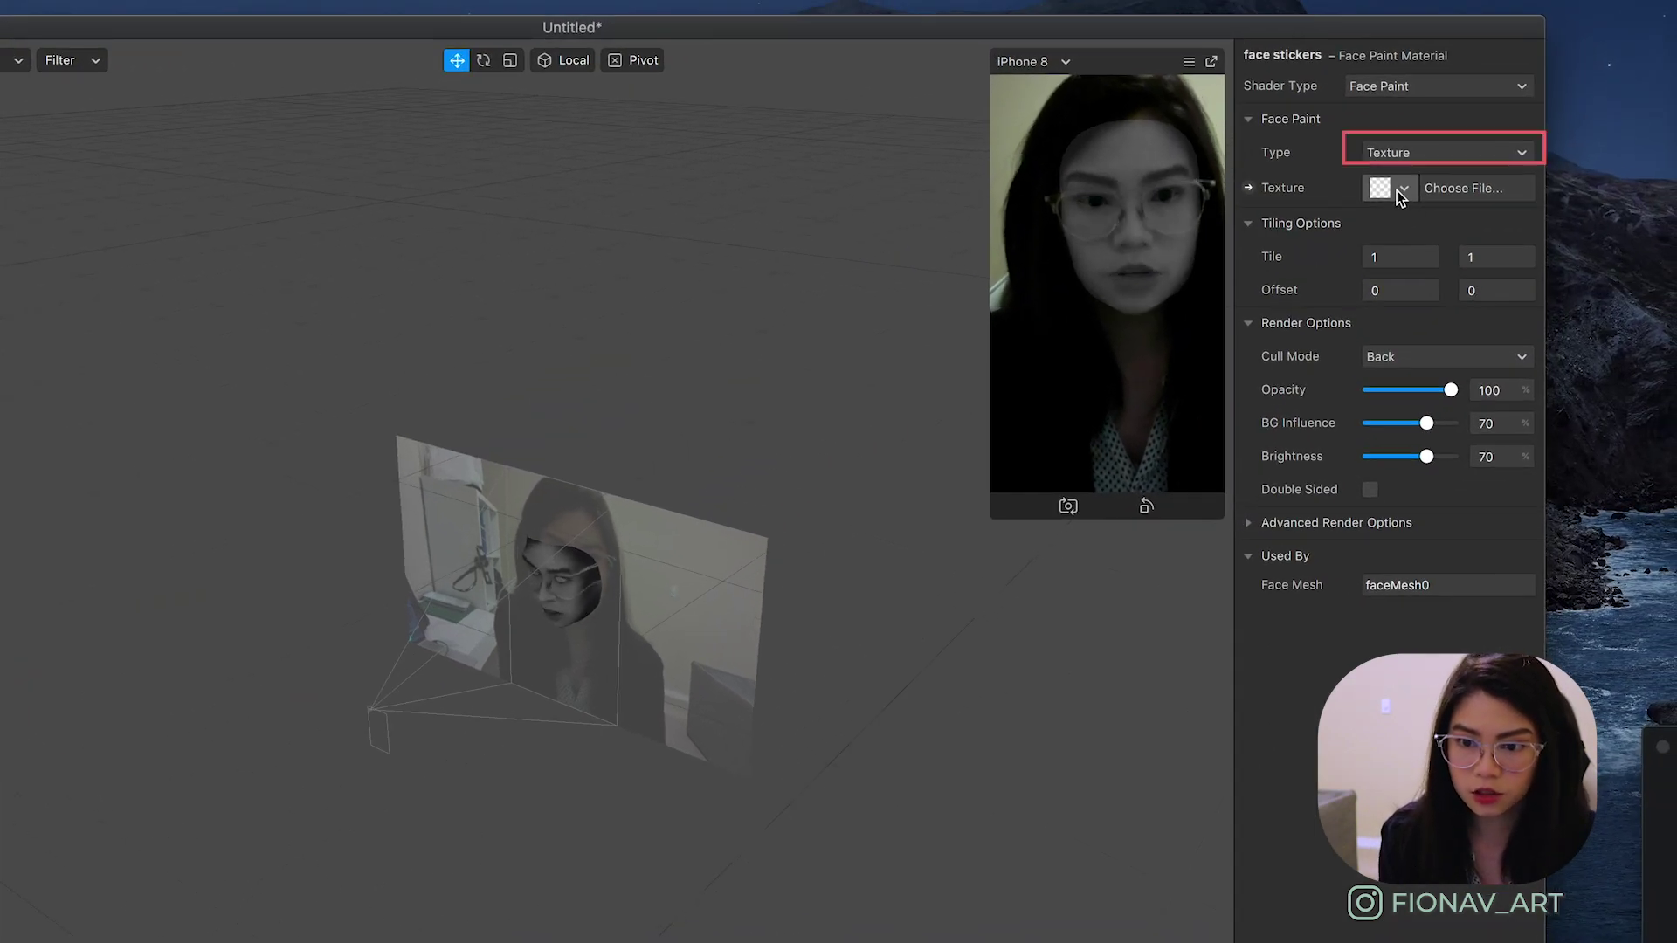
click(1474, 140)
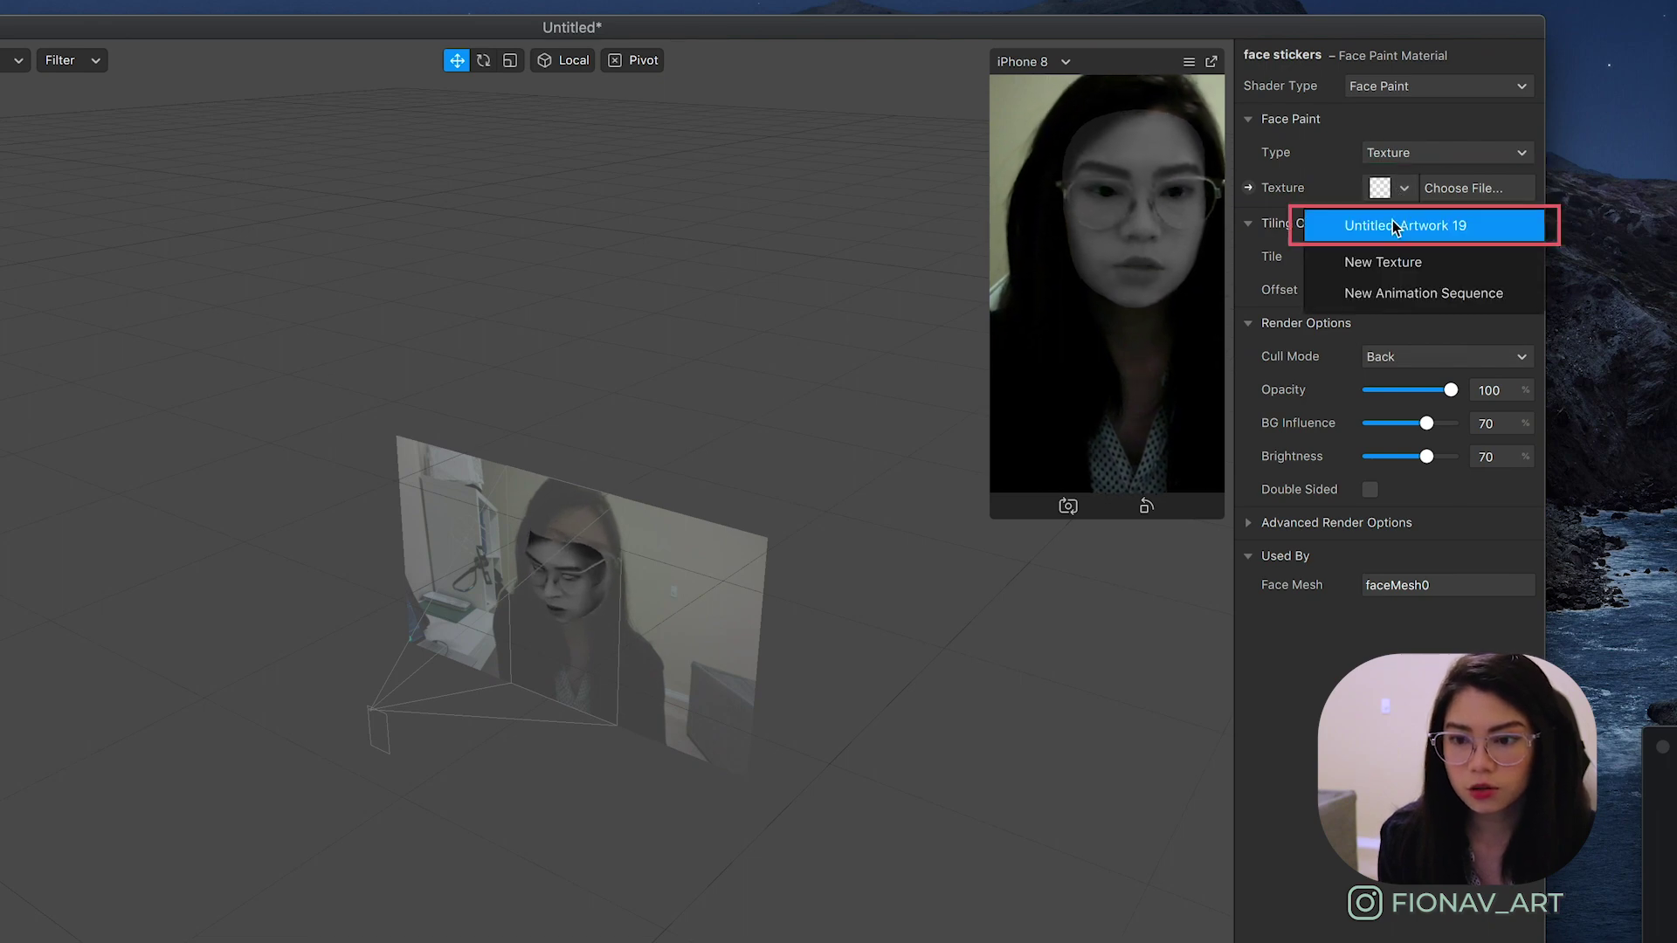
click(1395, 226)
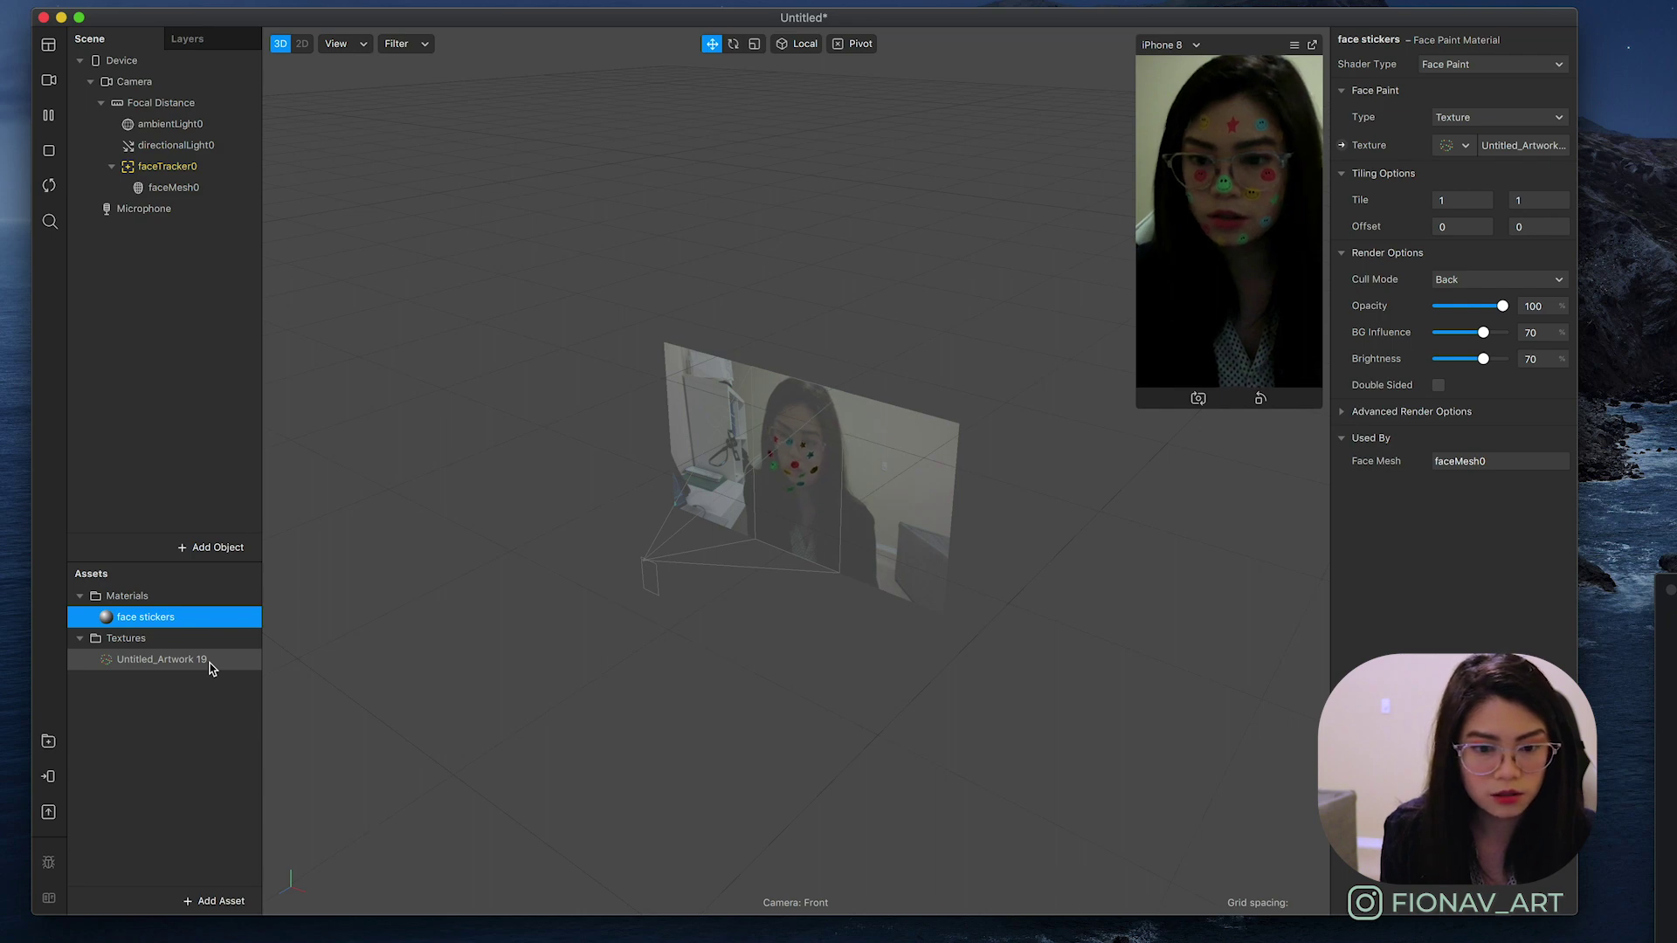
Enable No compression for the Untitled_Artwork 19 texture on all devices.
click(211, 668)
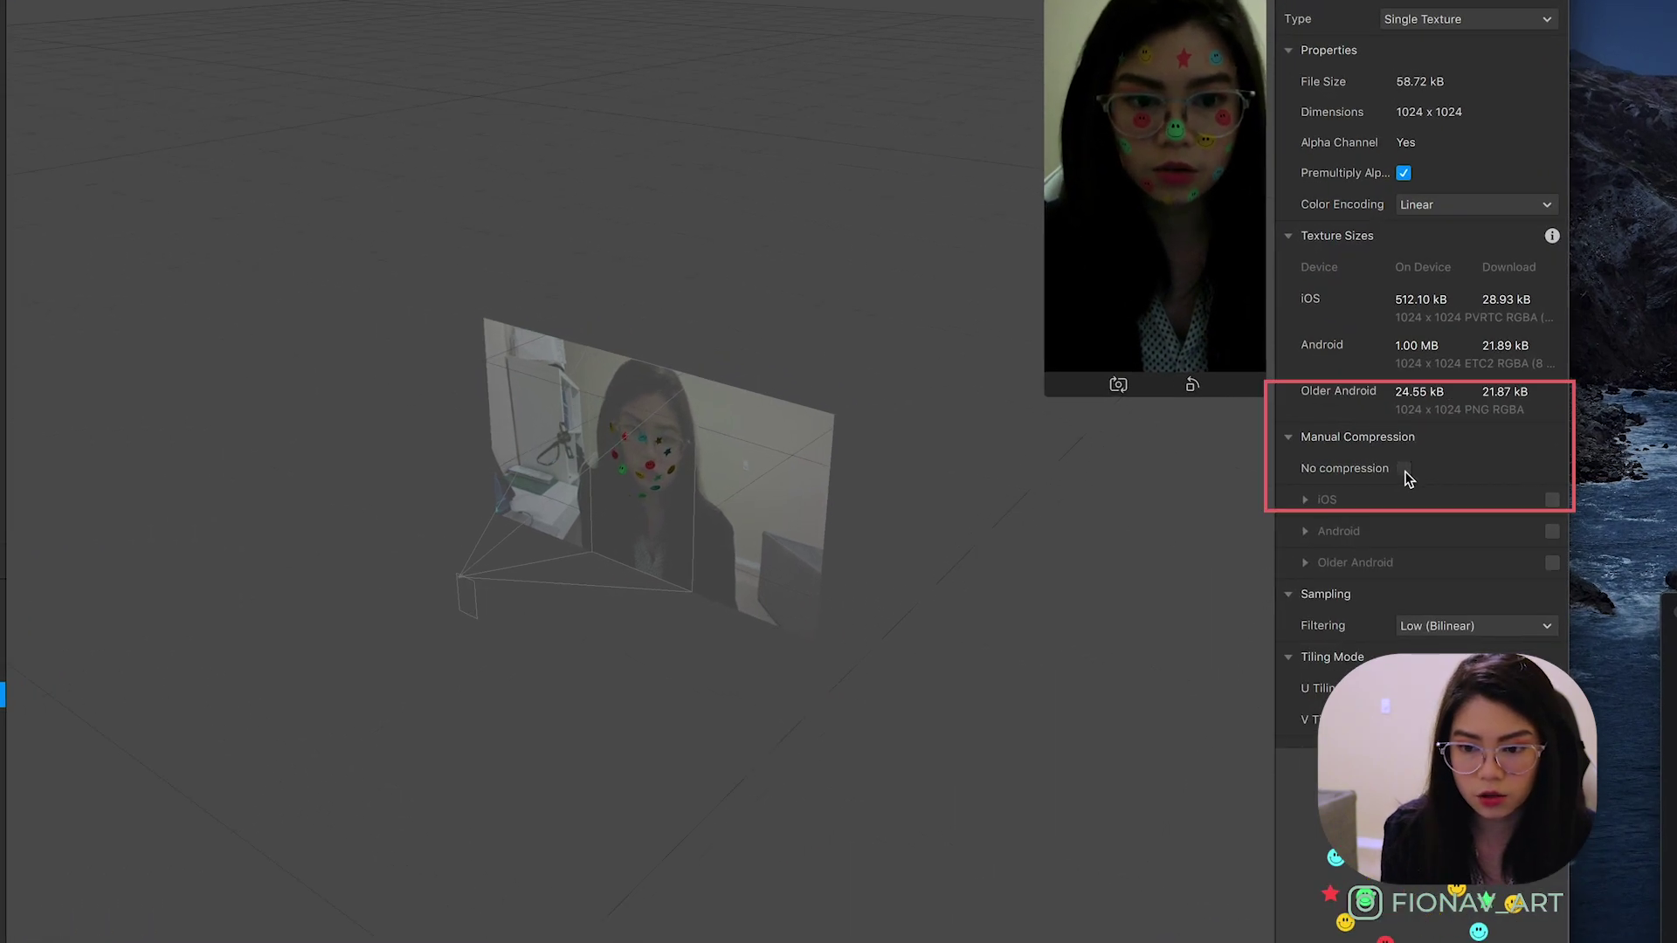
click(1404, 470)
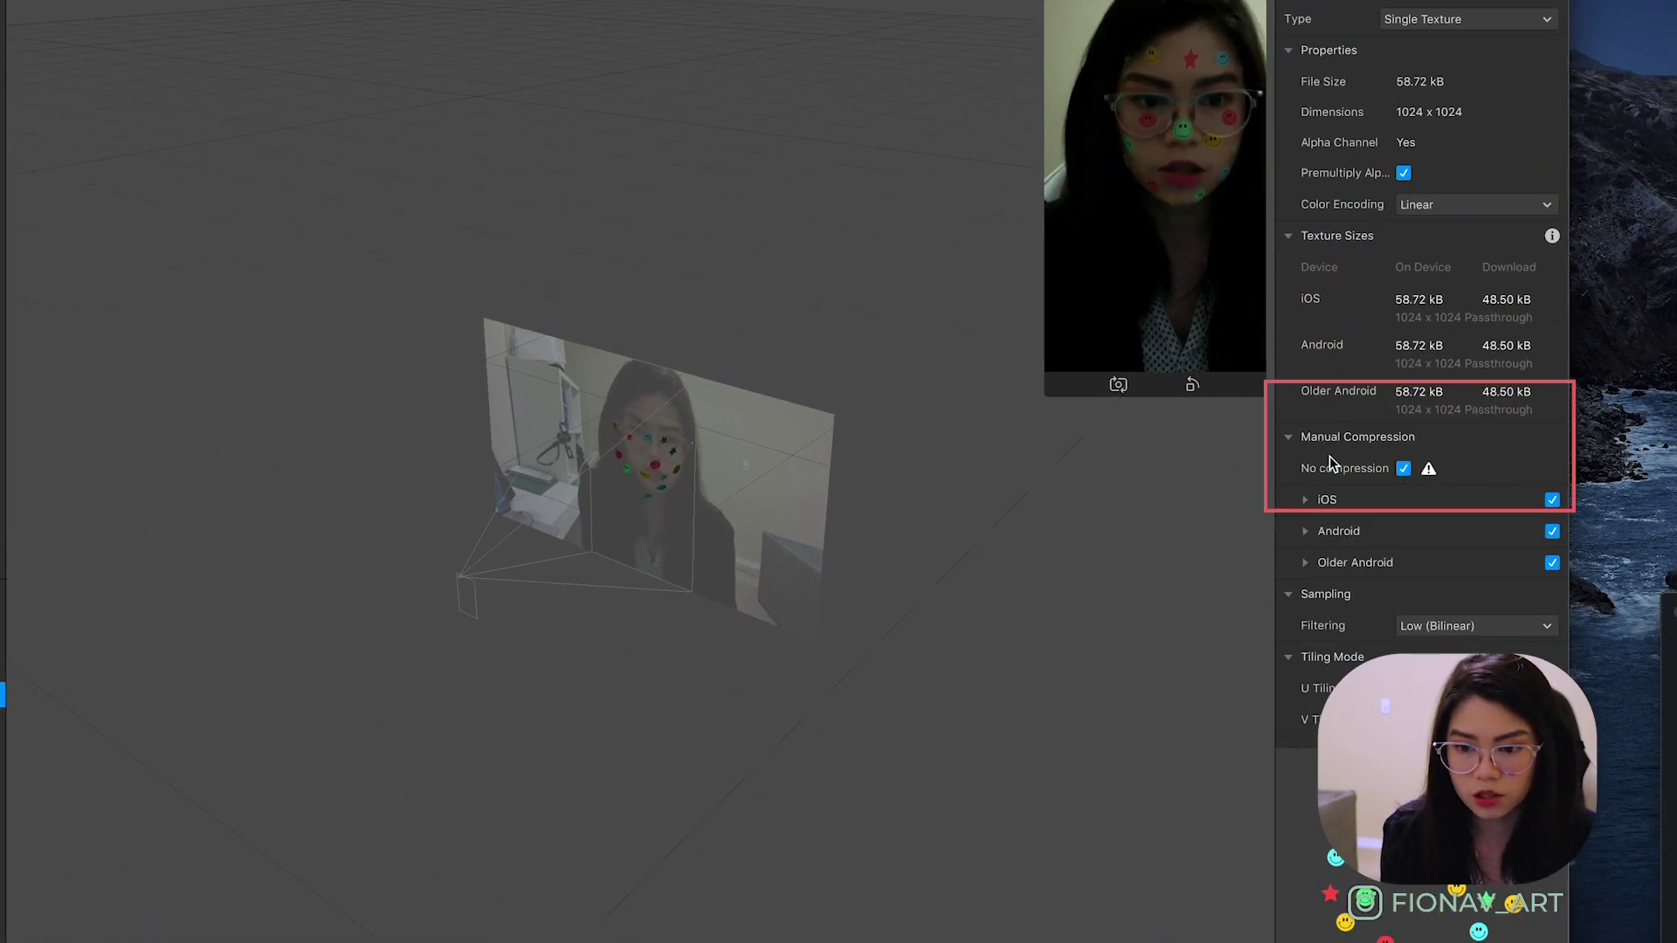
scroll(1328, 456, down, 2)
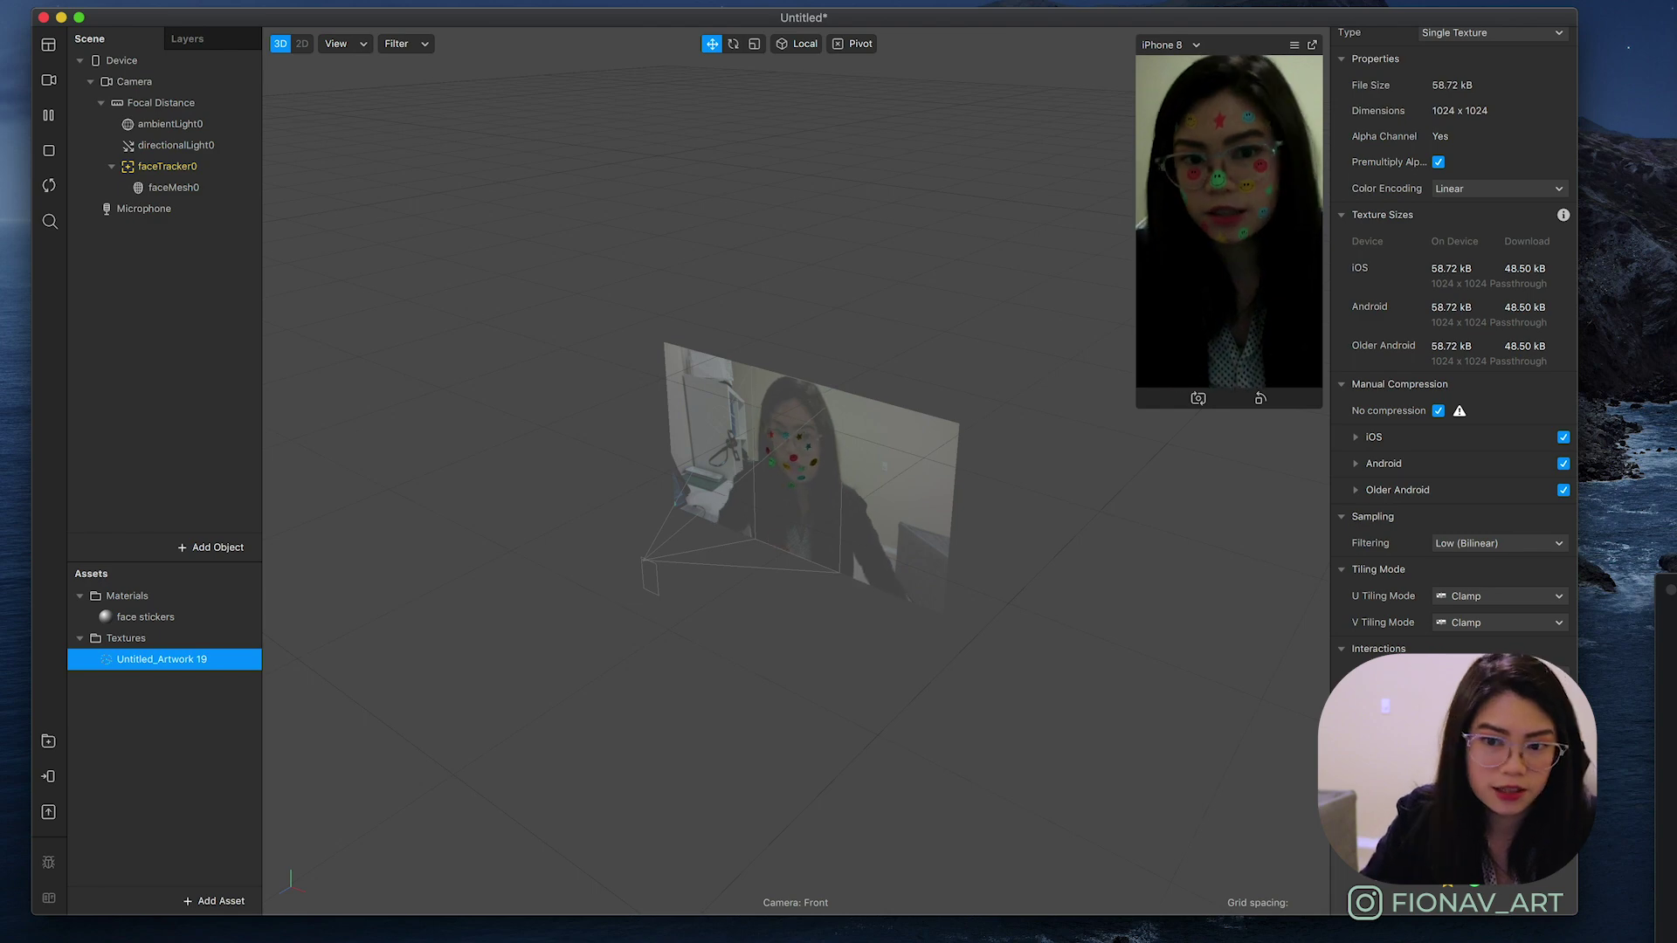
right_click(159, 659)
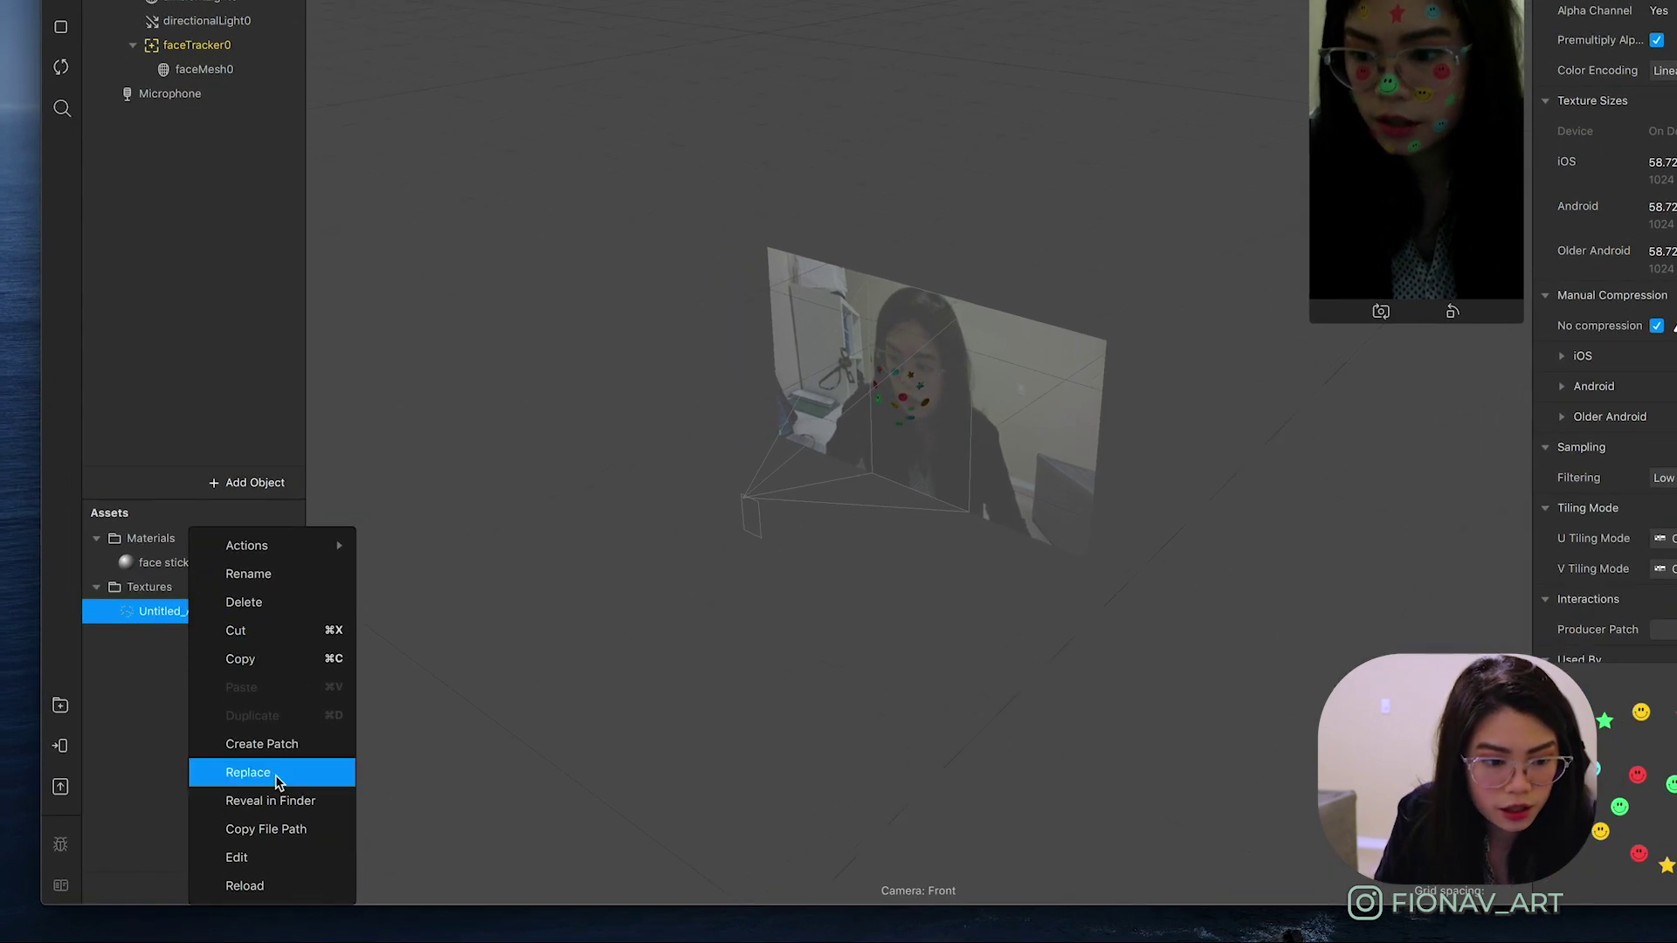
click(262, 773)
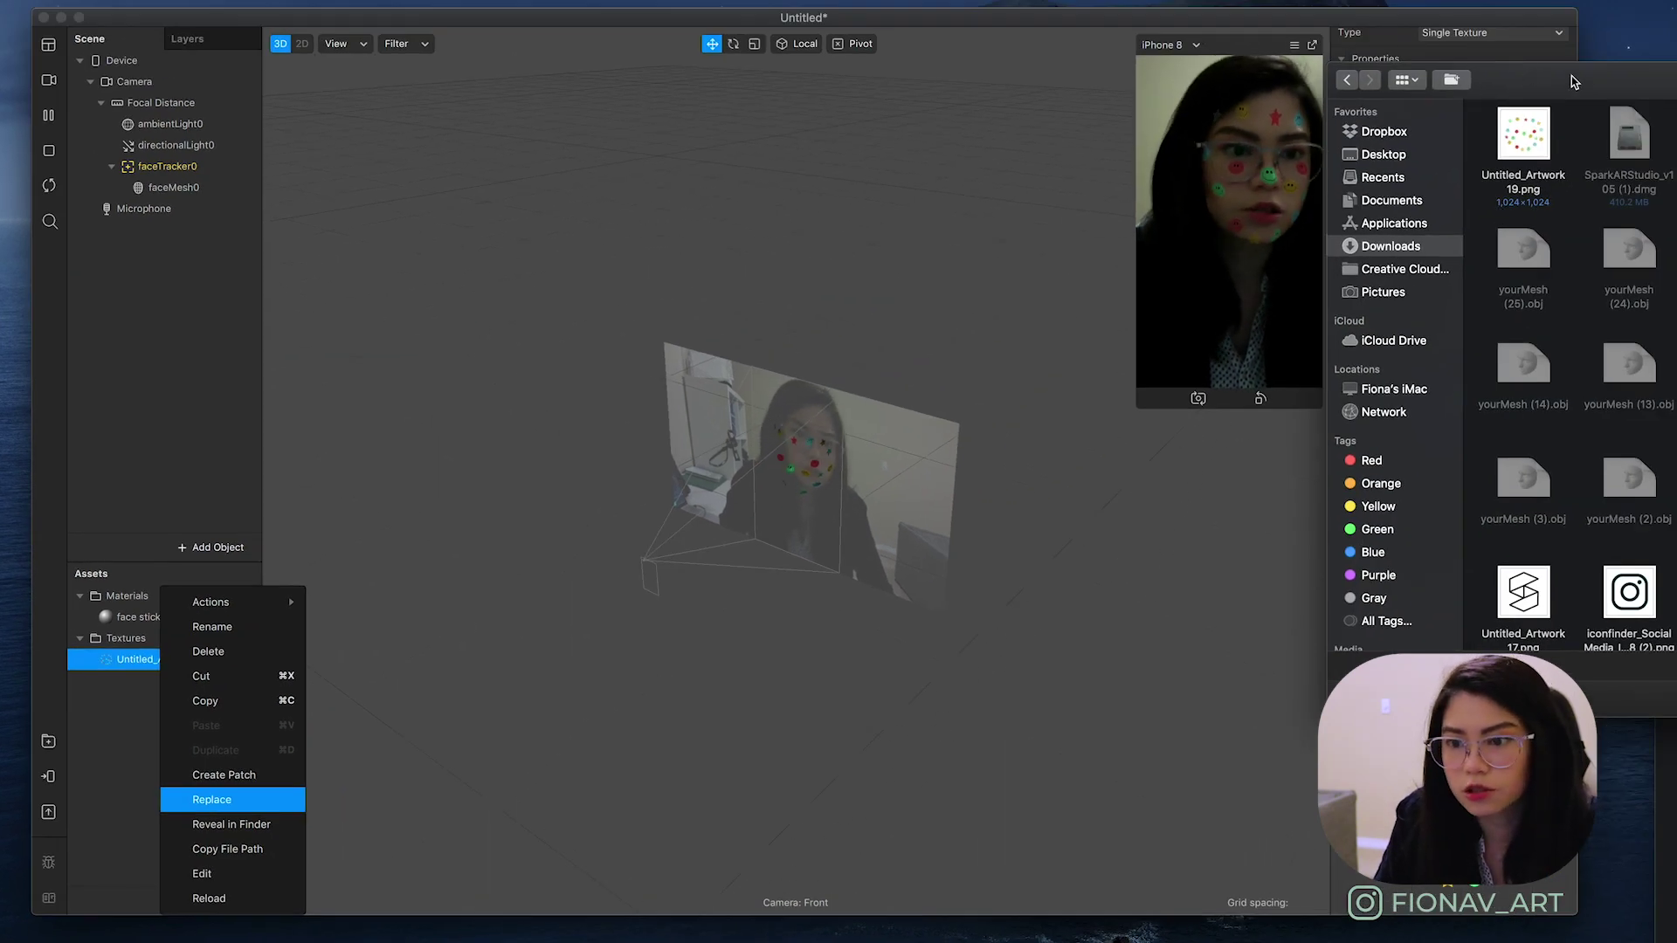
key(Return)
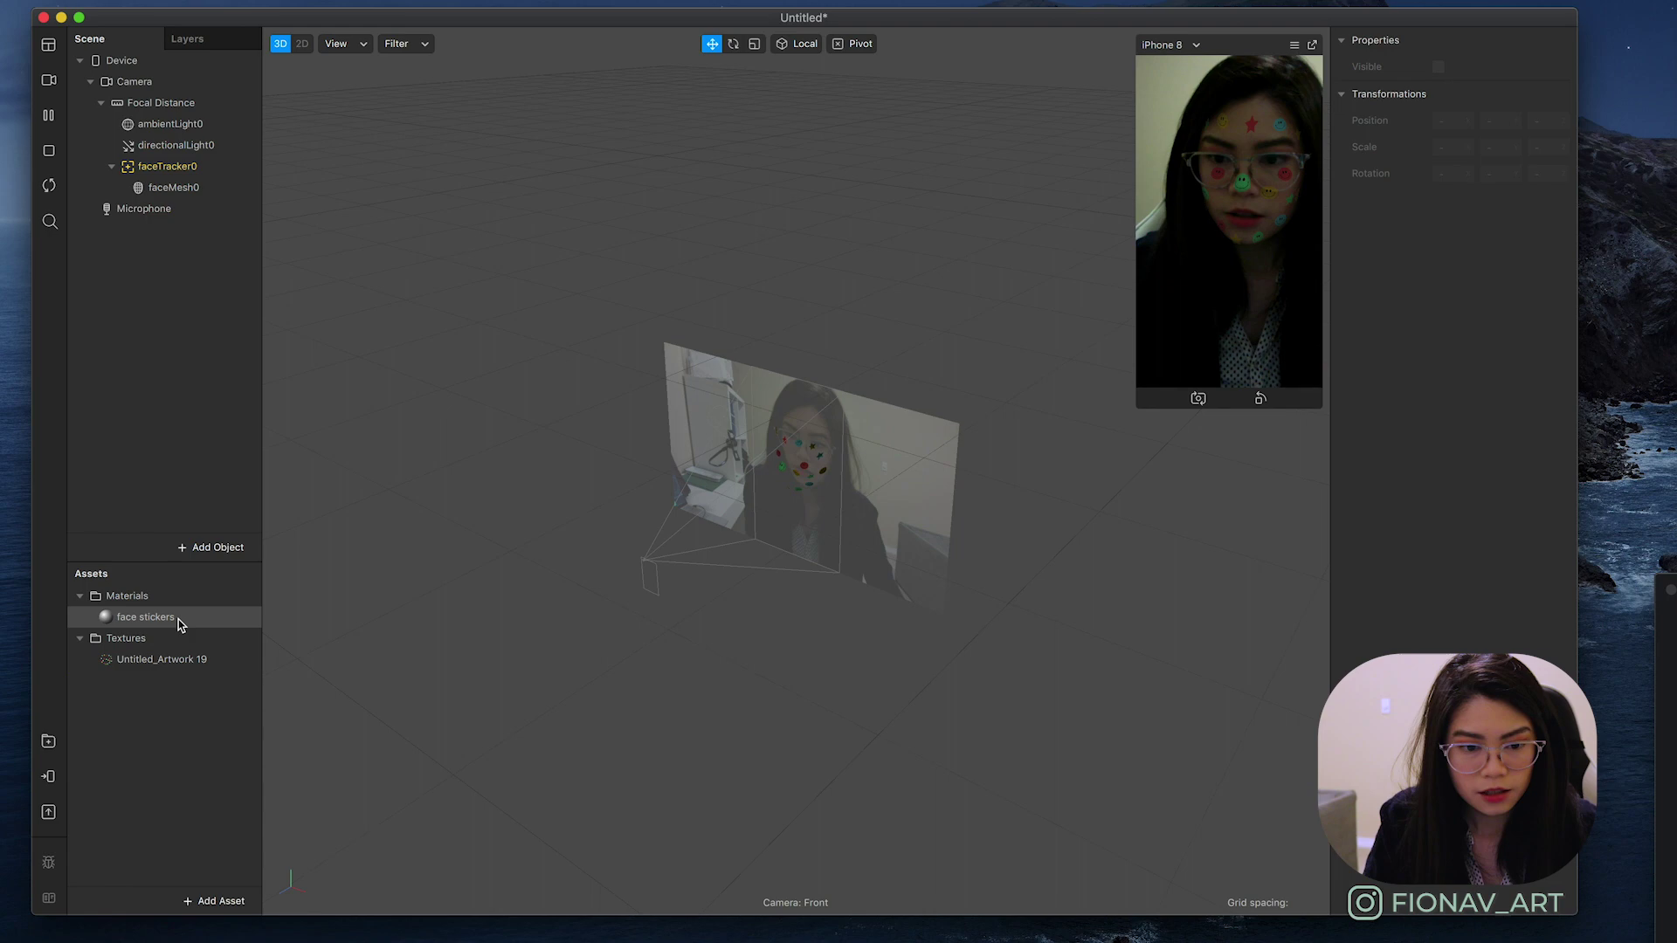
Send the effect to the iPhone's preview player and then to Instagram Camera.
click(48, 779)
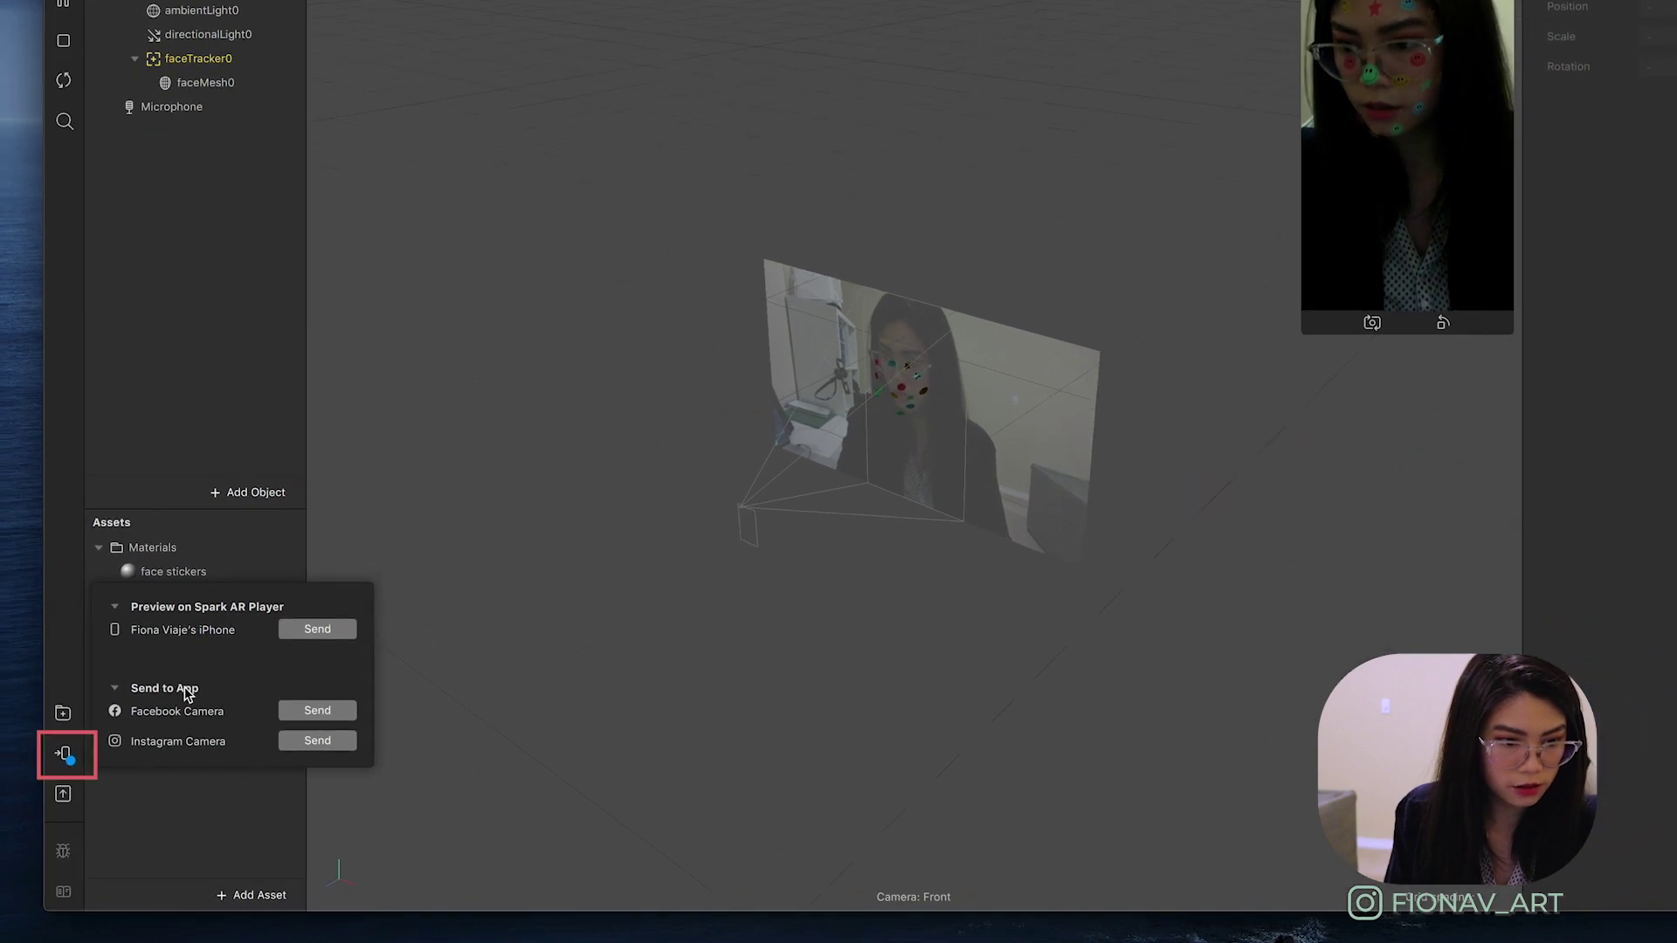
click(311, 631)
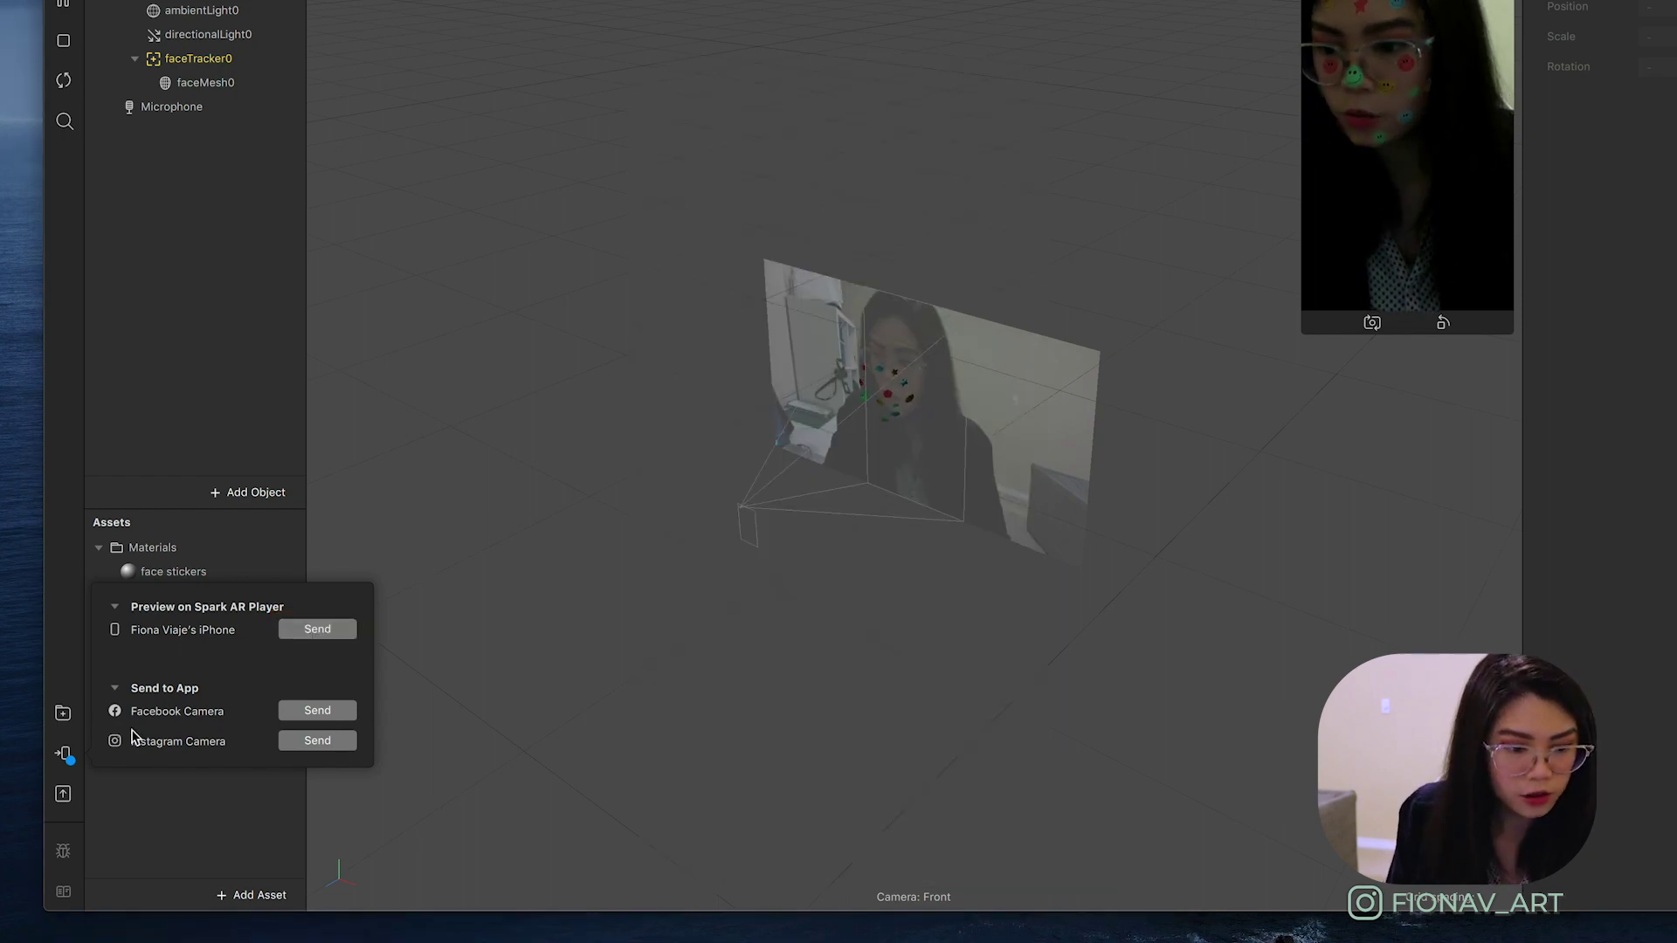
click(318, 742)
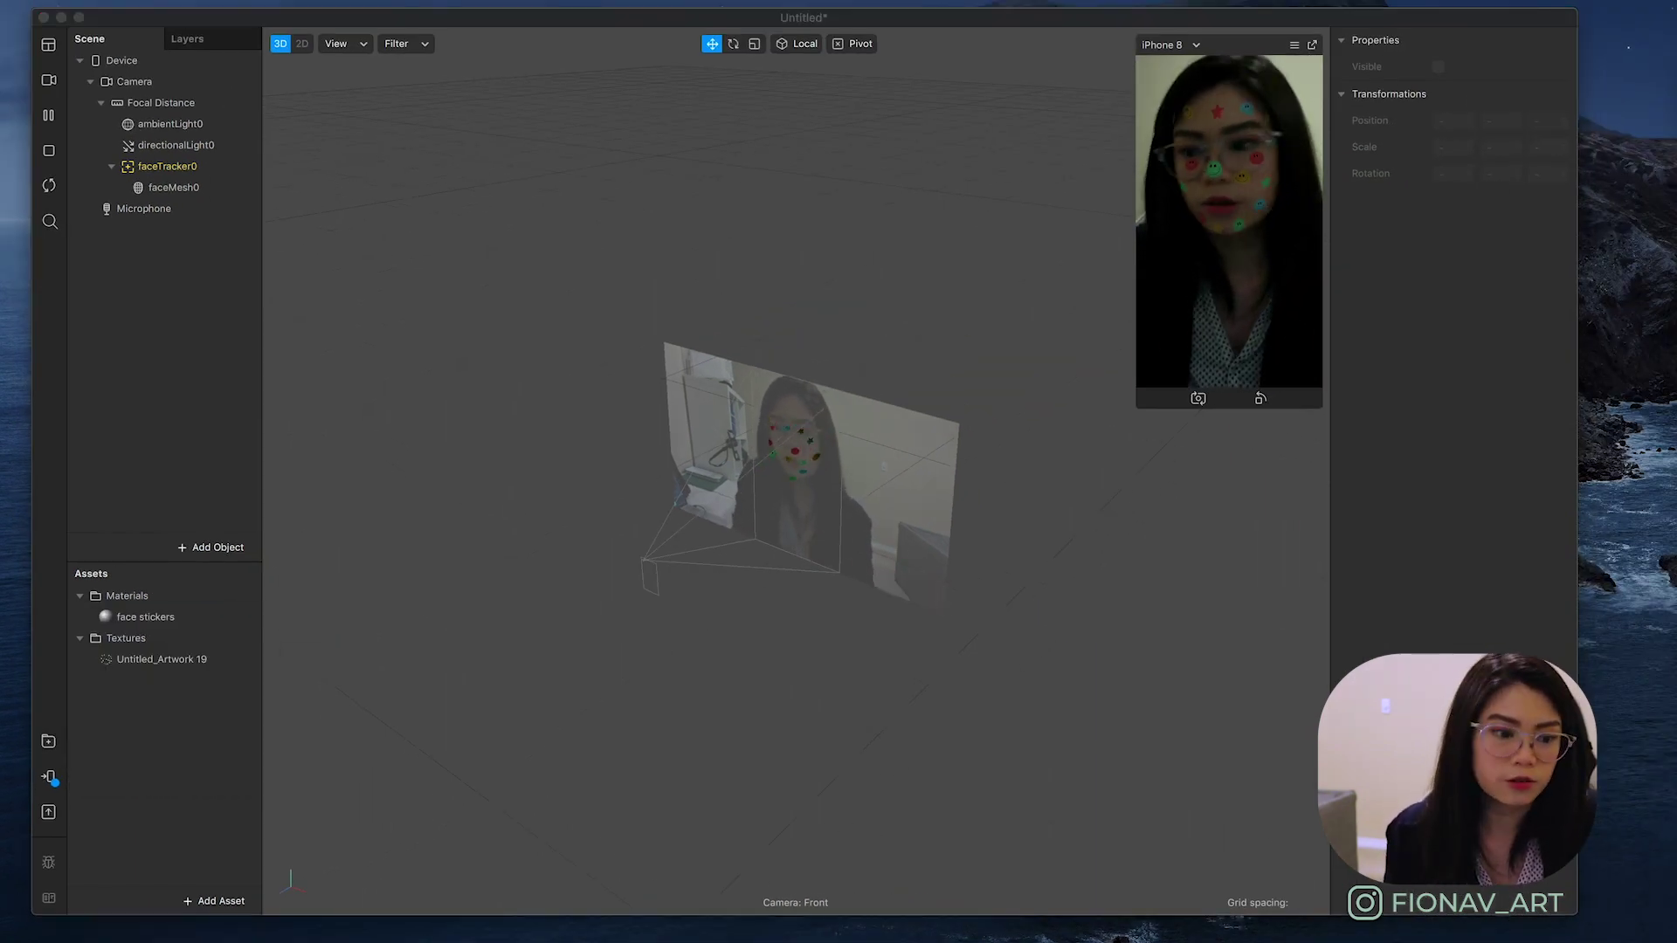
Upload the face stickers effect to Spark AR Hub as a new effect.
click(49, 812)
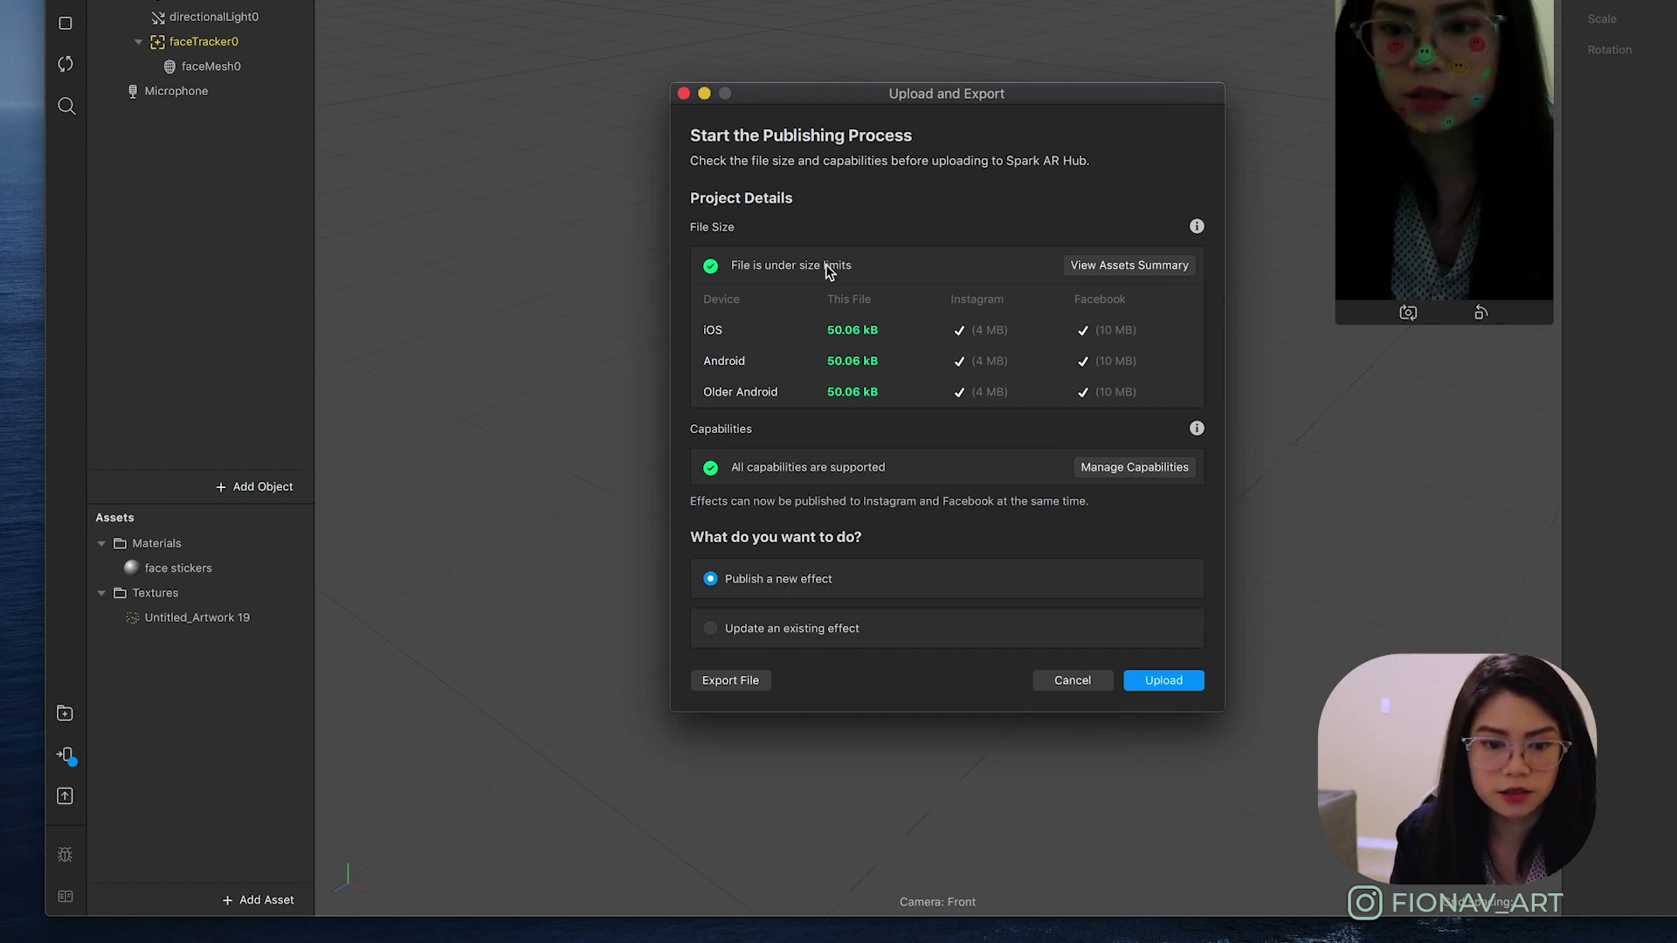
click(1161, 682)
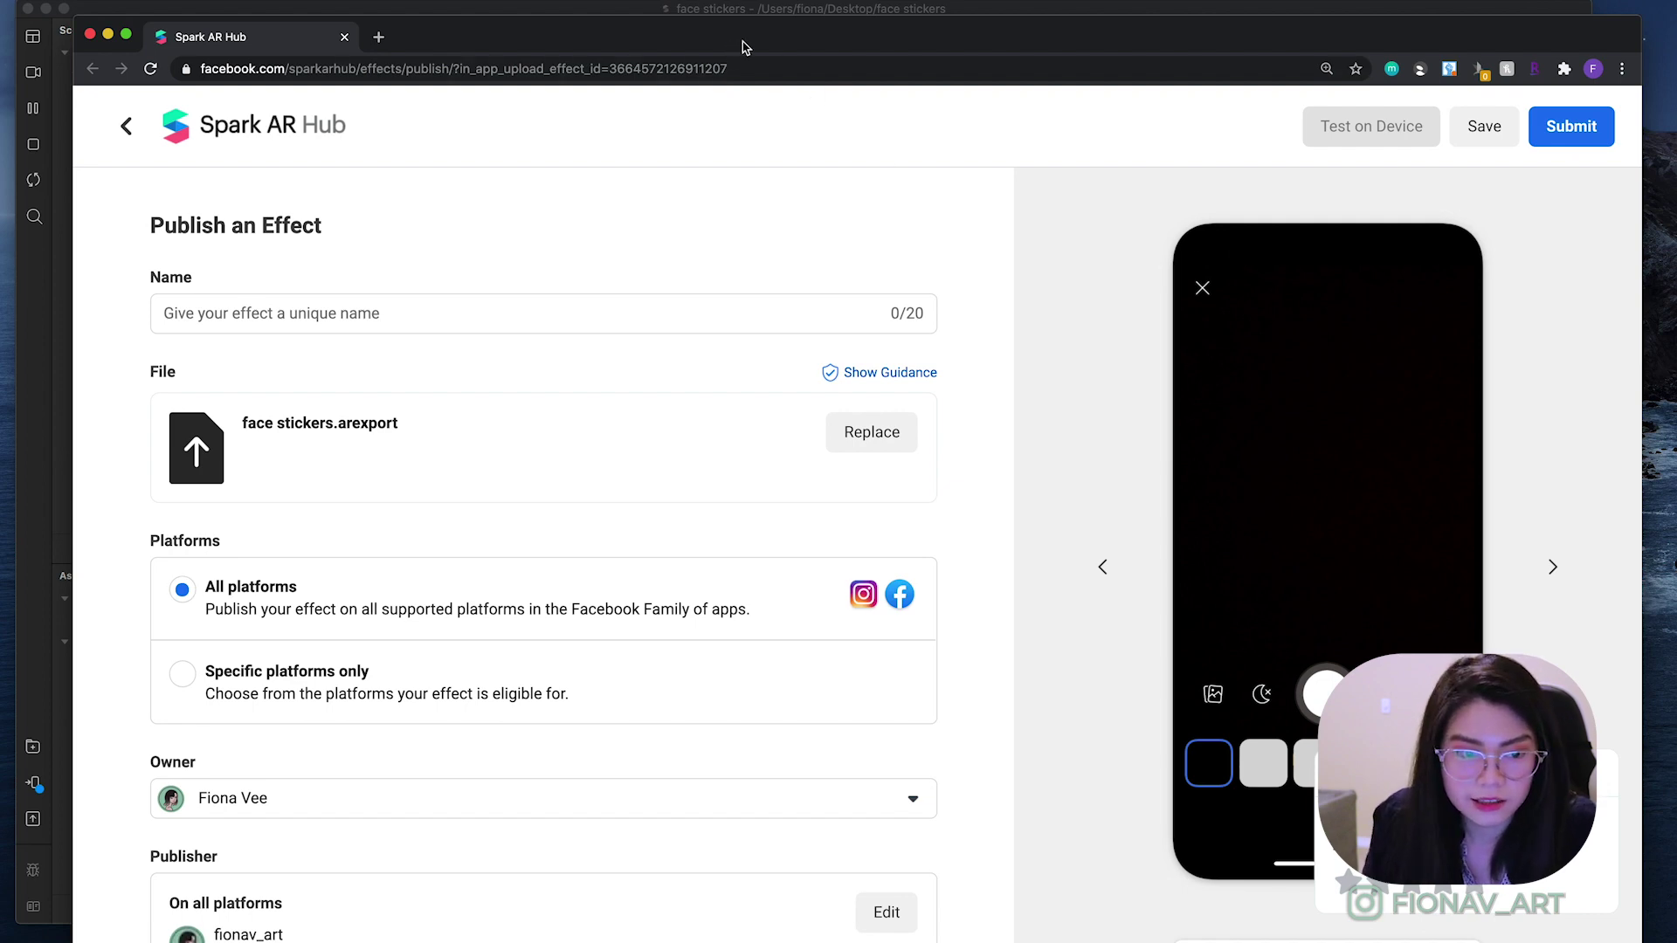
Enter the effect name 'Smiley Stickers' and scroll down to Categories.
drag(745, 47, 752, 48)
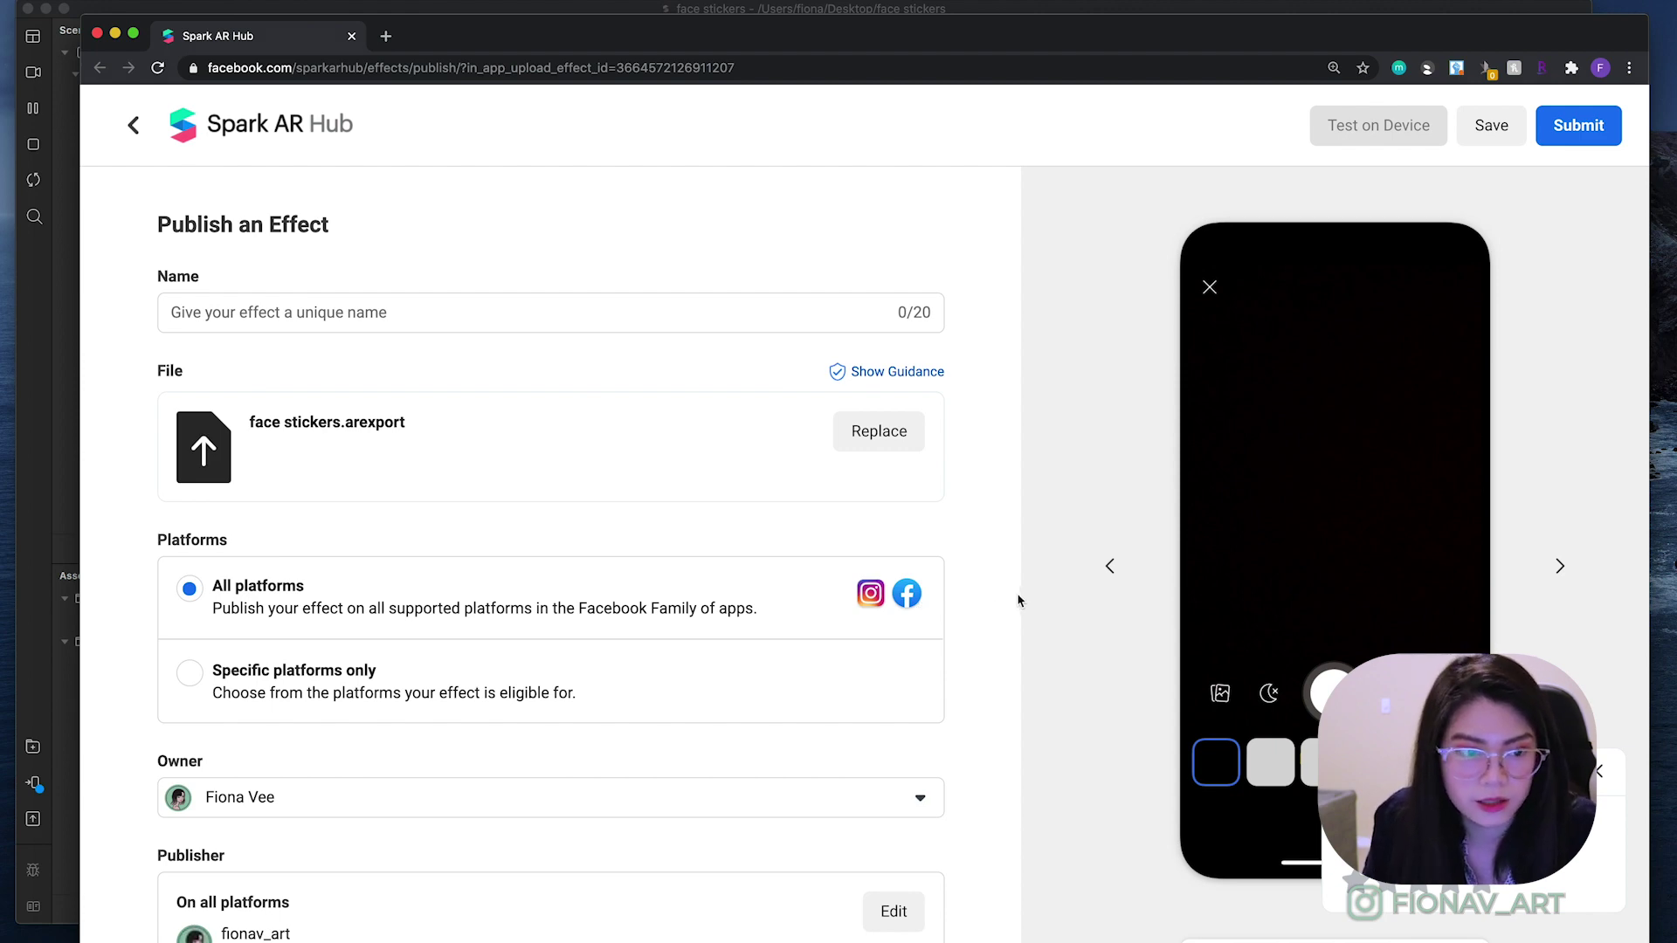
click(524, 319)
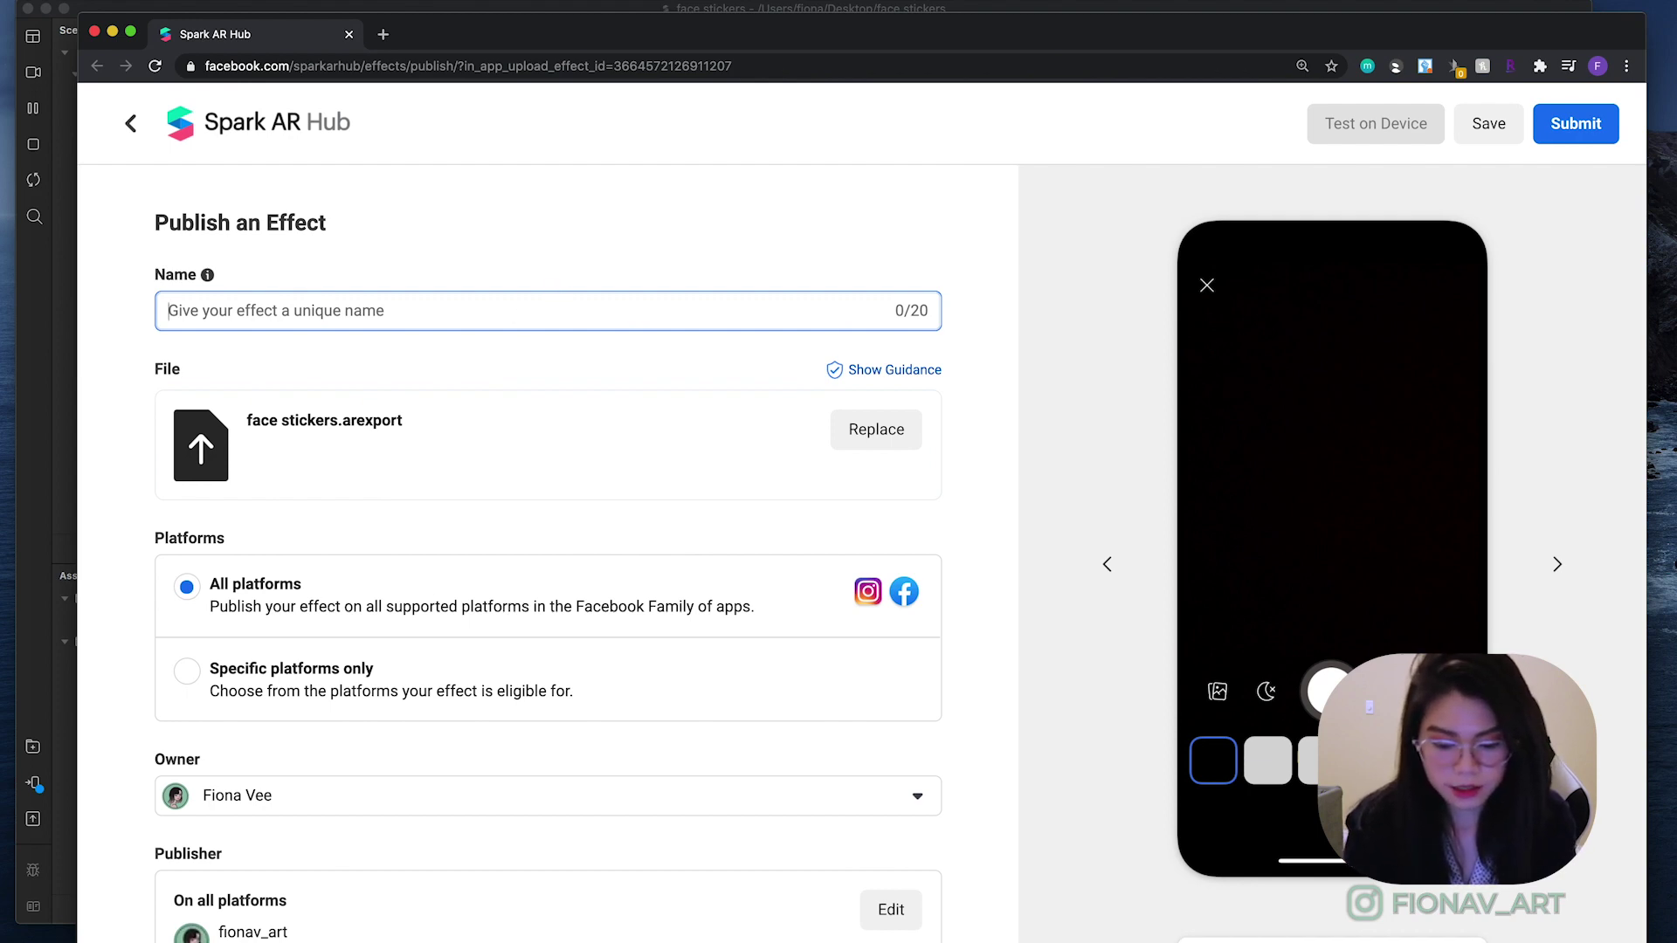
text(Smiley Stickers)
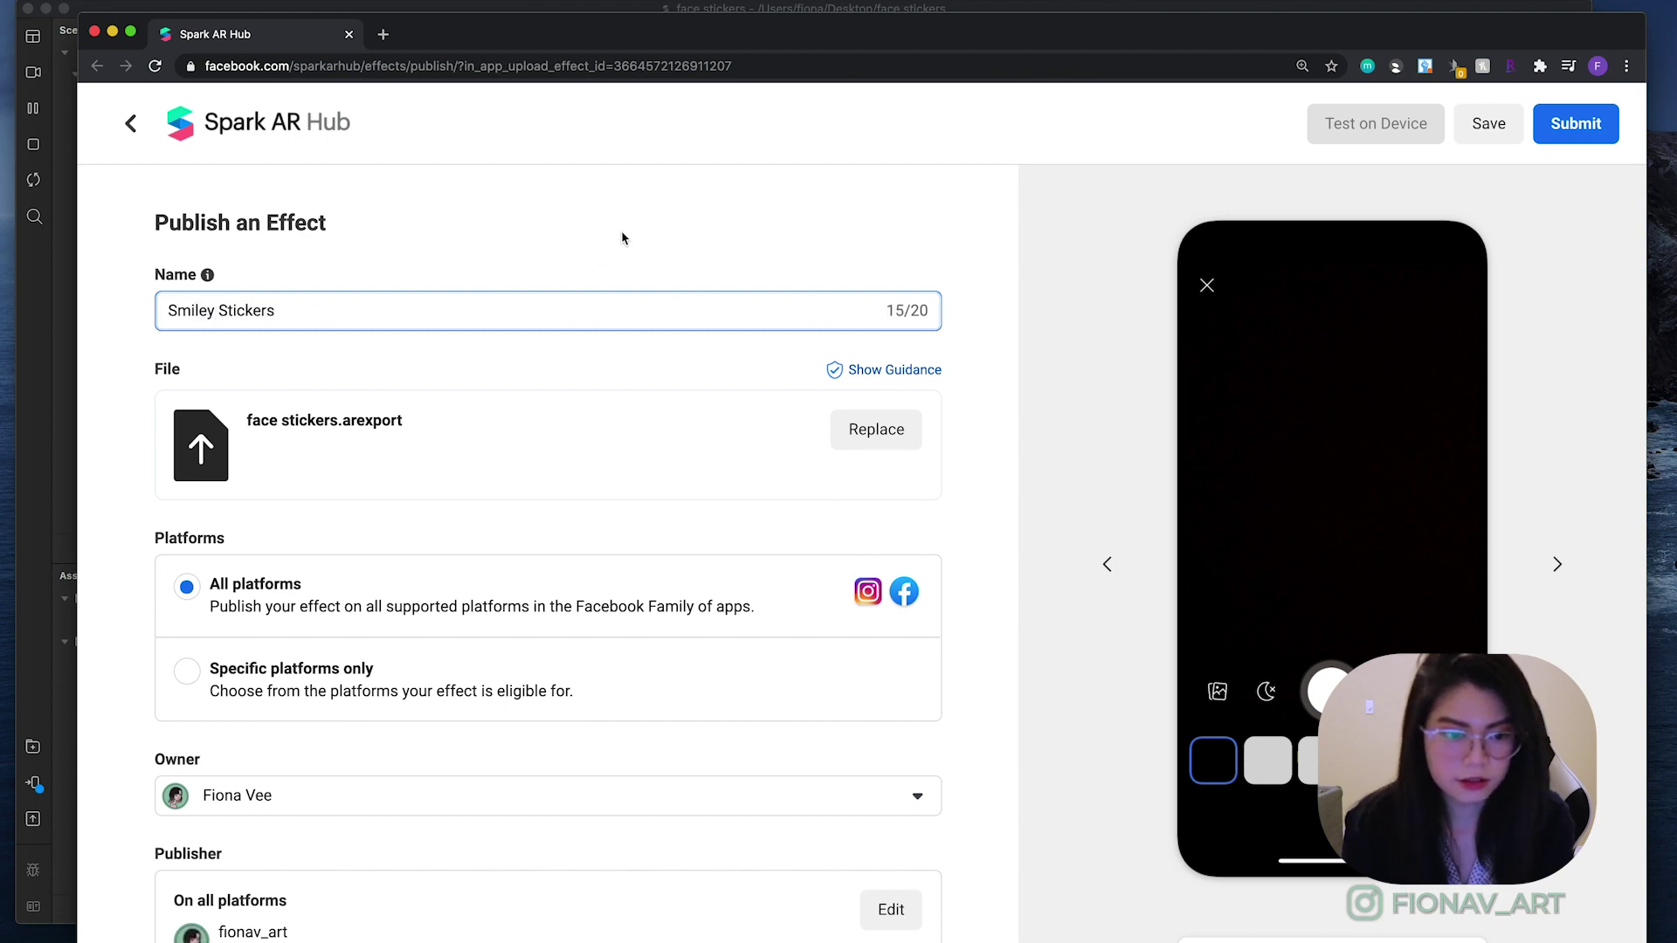
scroll(771, 483, down, 3)
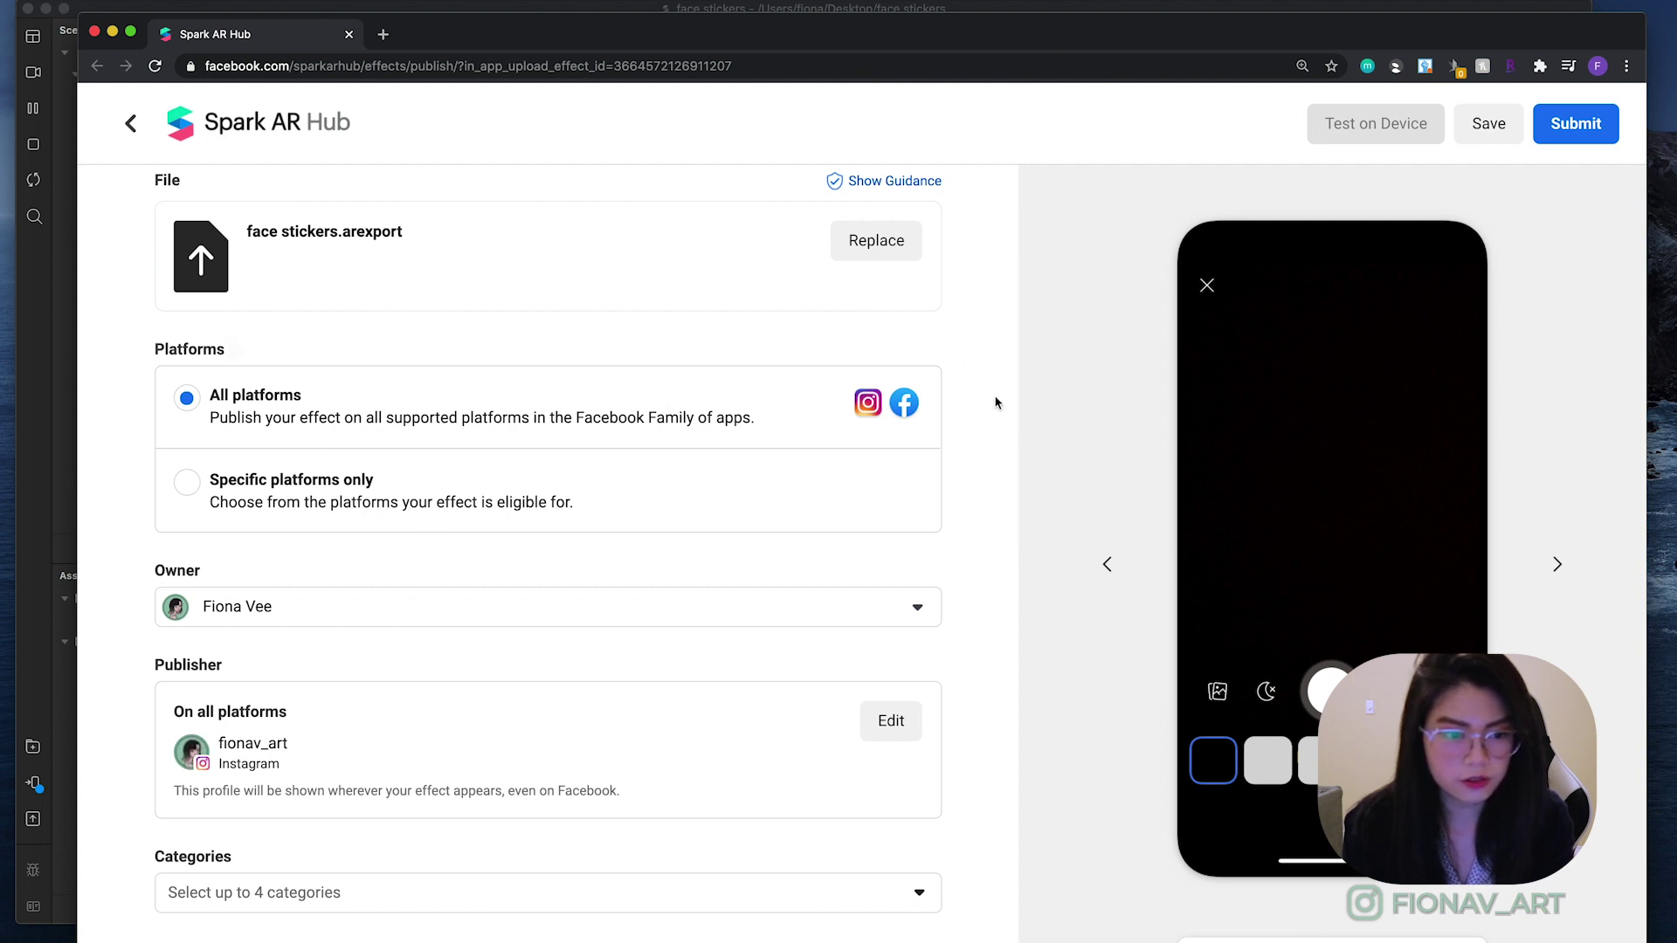
scroll(952, 458, down, 4)
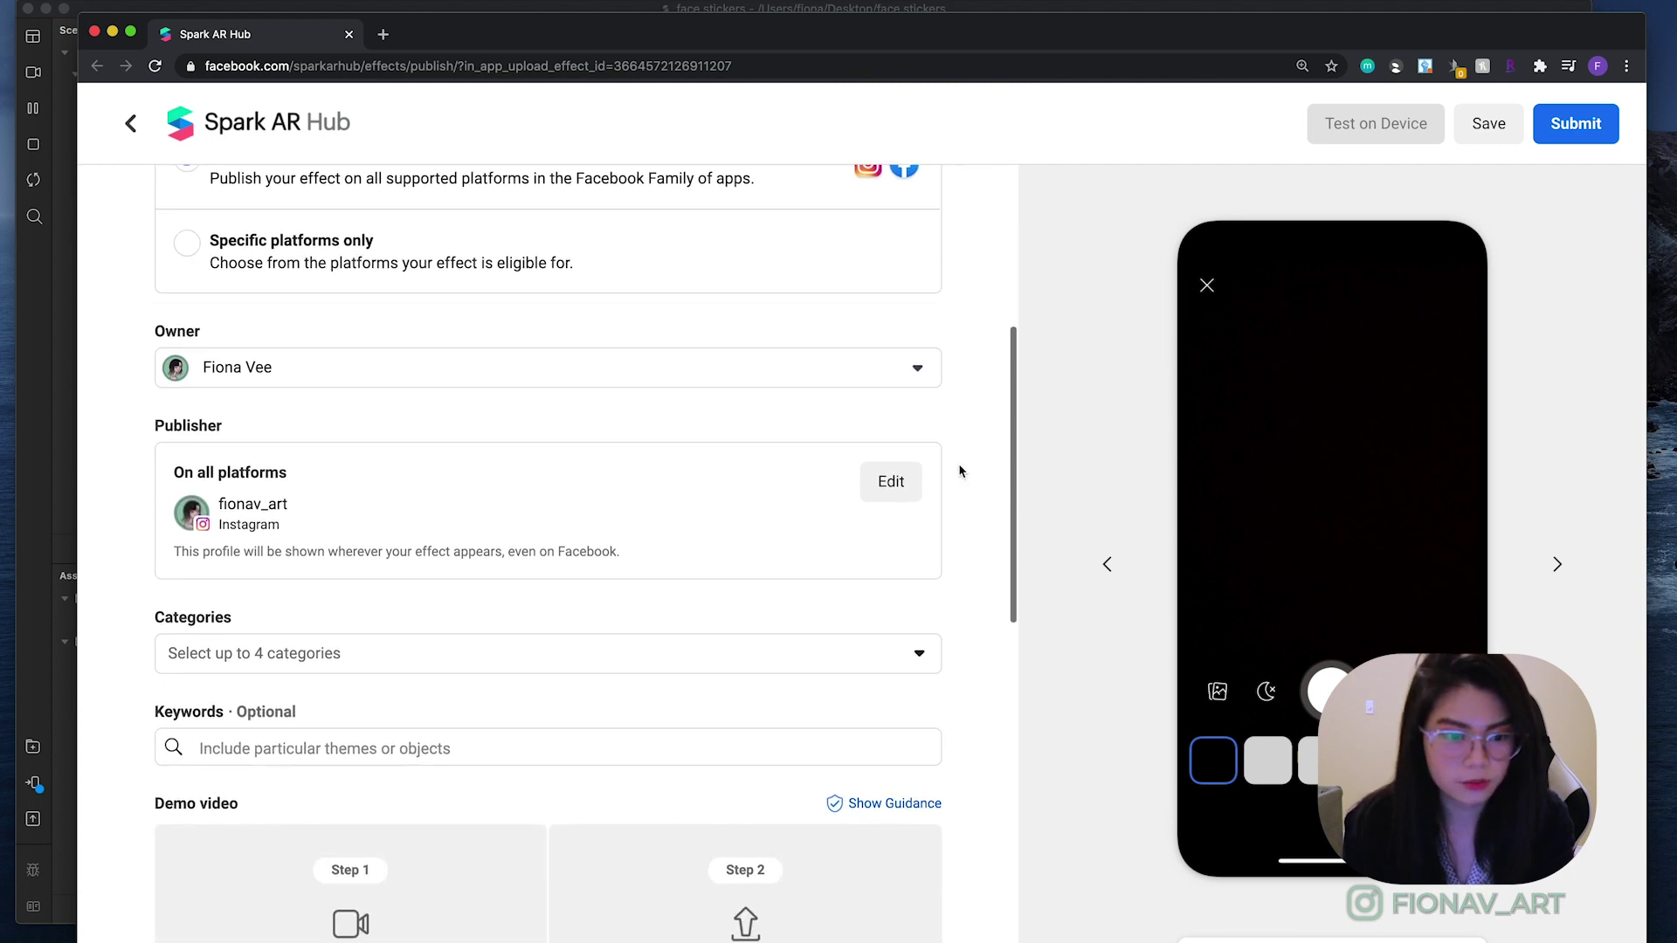
scroll(959, 472, down, 3)
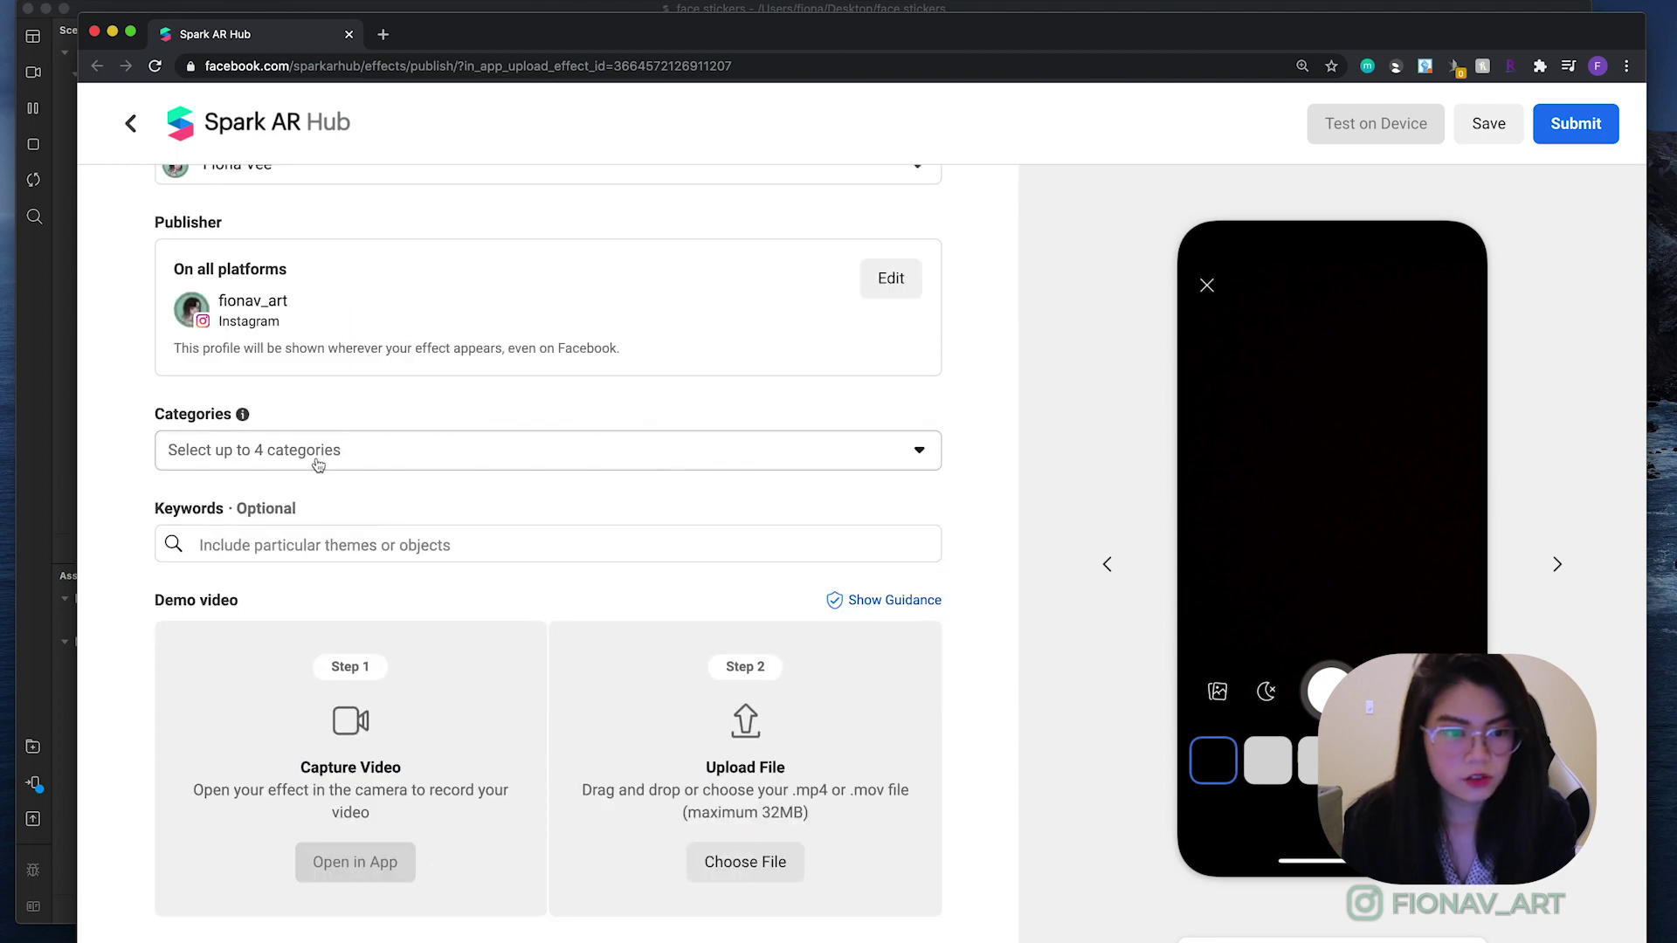
Tick Moods and Selfies in the Categories dropdown.
click(318, 465)
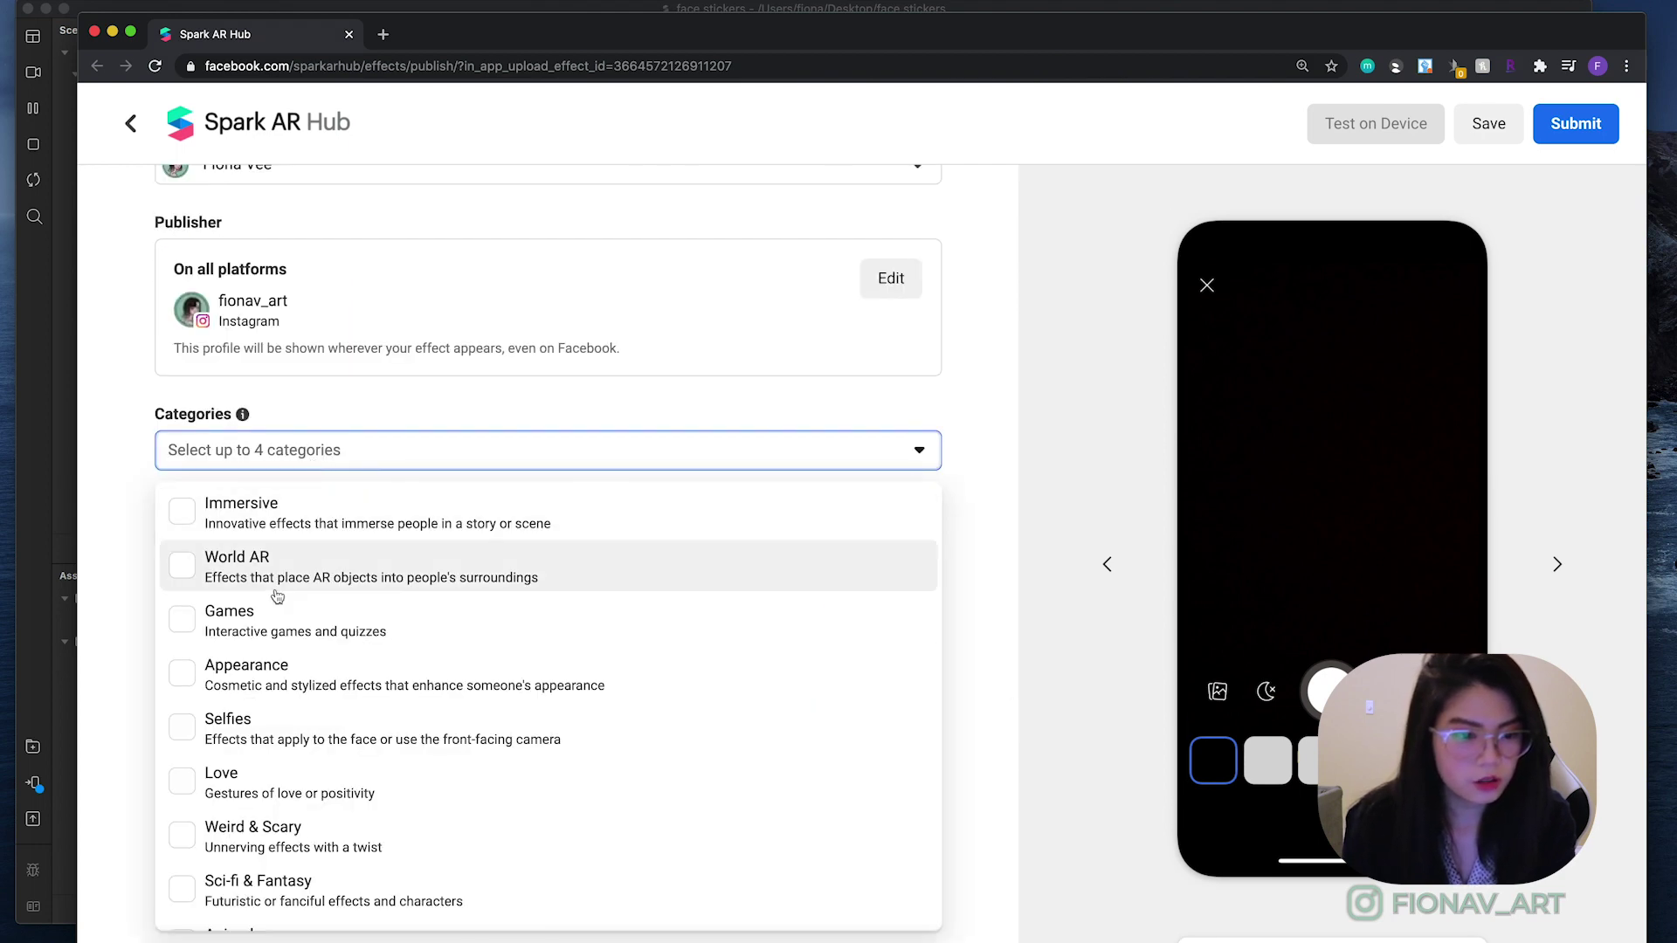
scroll(238, 583, down, 2)
scroll(238, 583, down, 5)
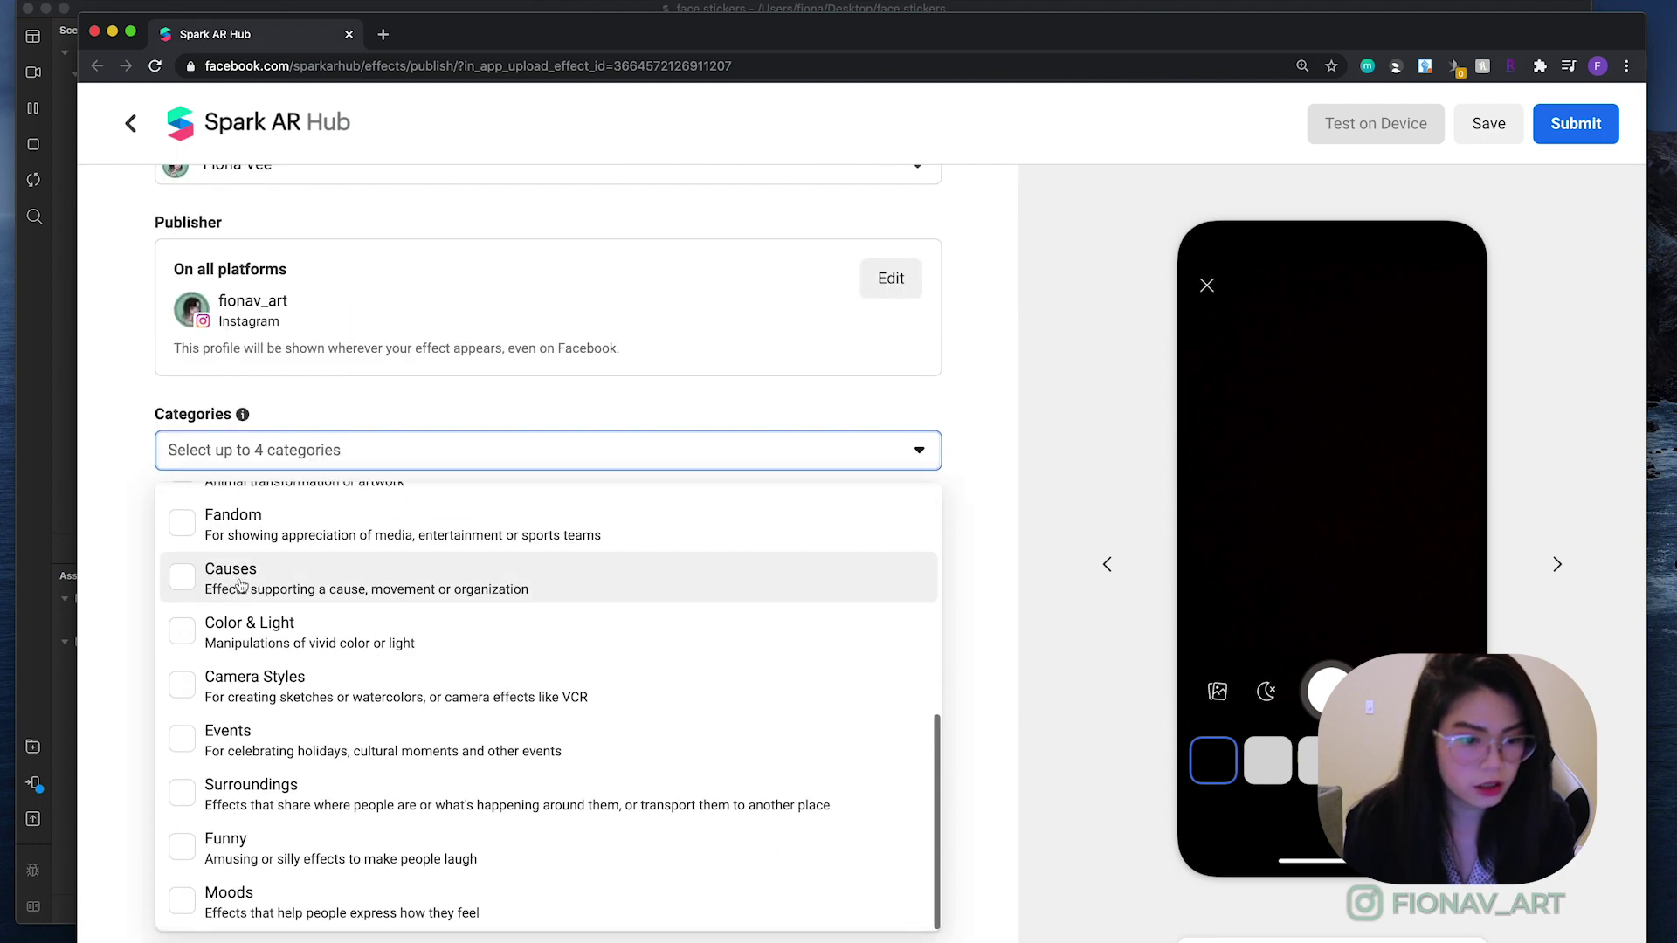
click(183, 900)
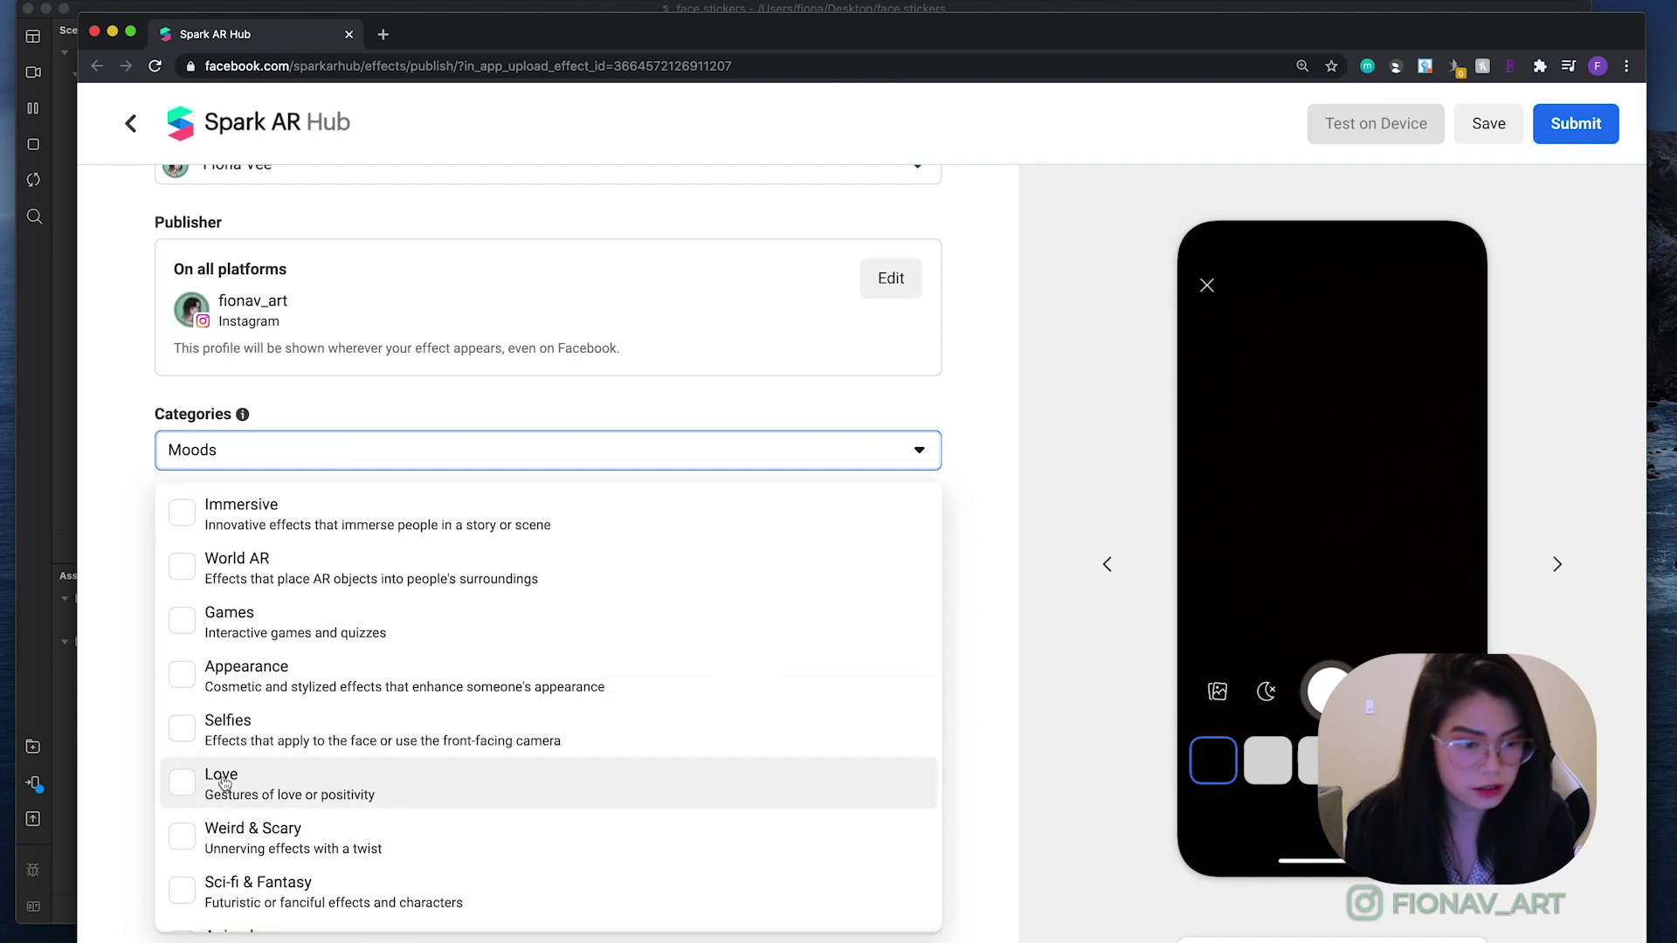
click(183, 730)
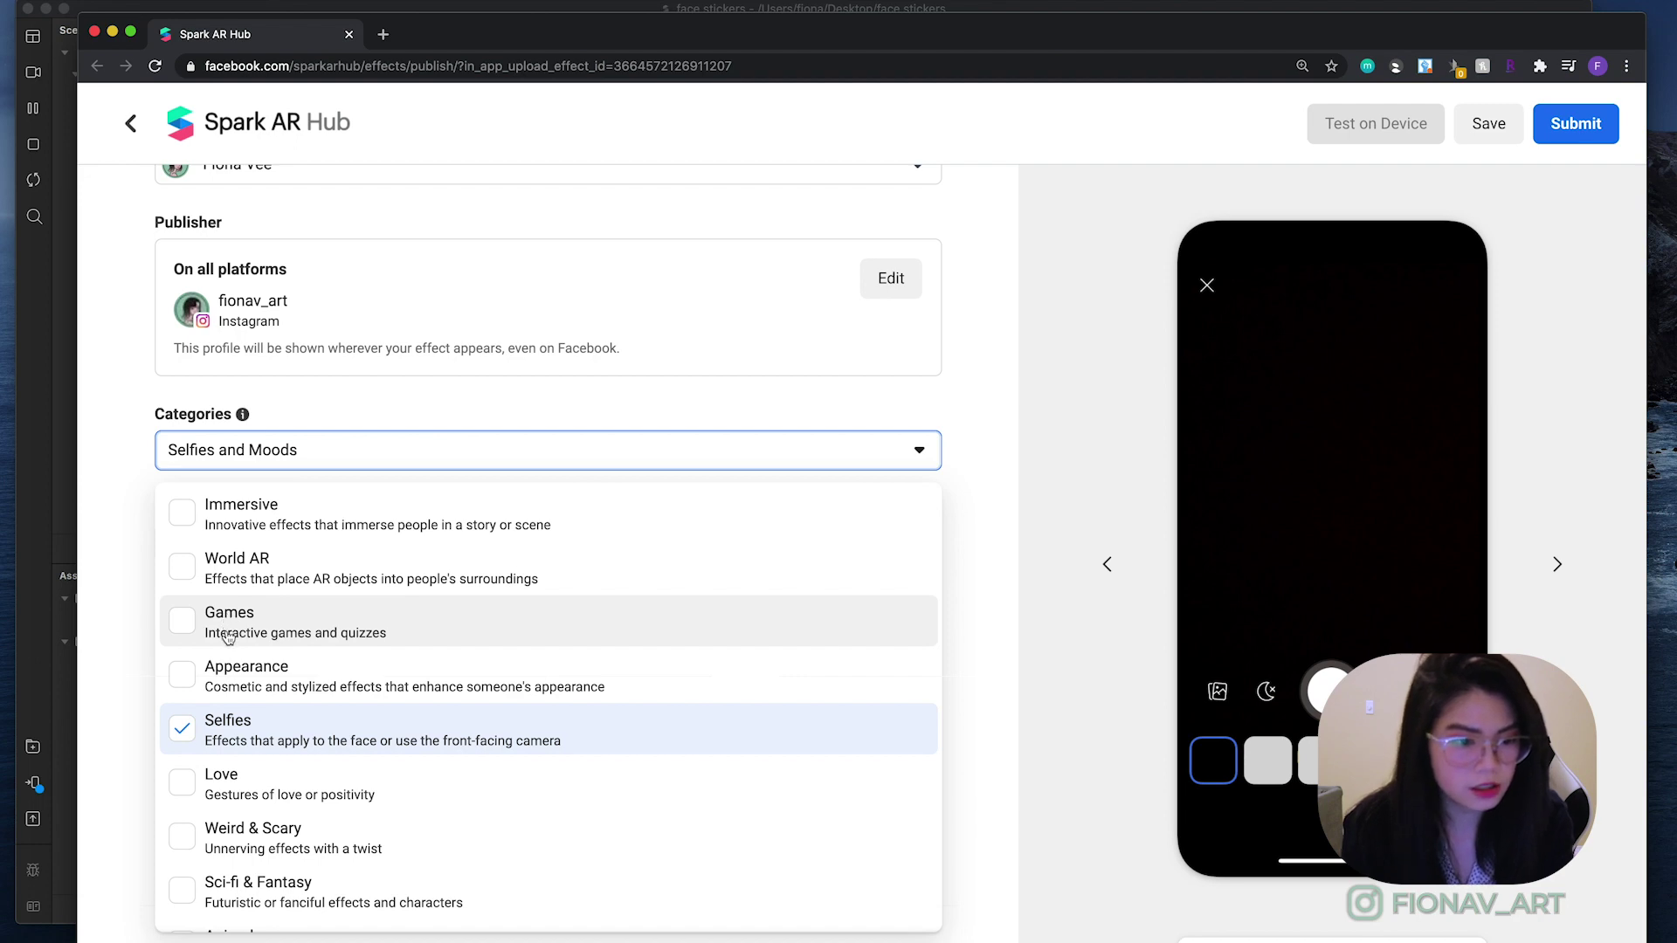
Add the keywords smile, smiley, smiling and happy.
scroll(227, 637, down, 8)
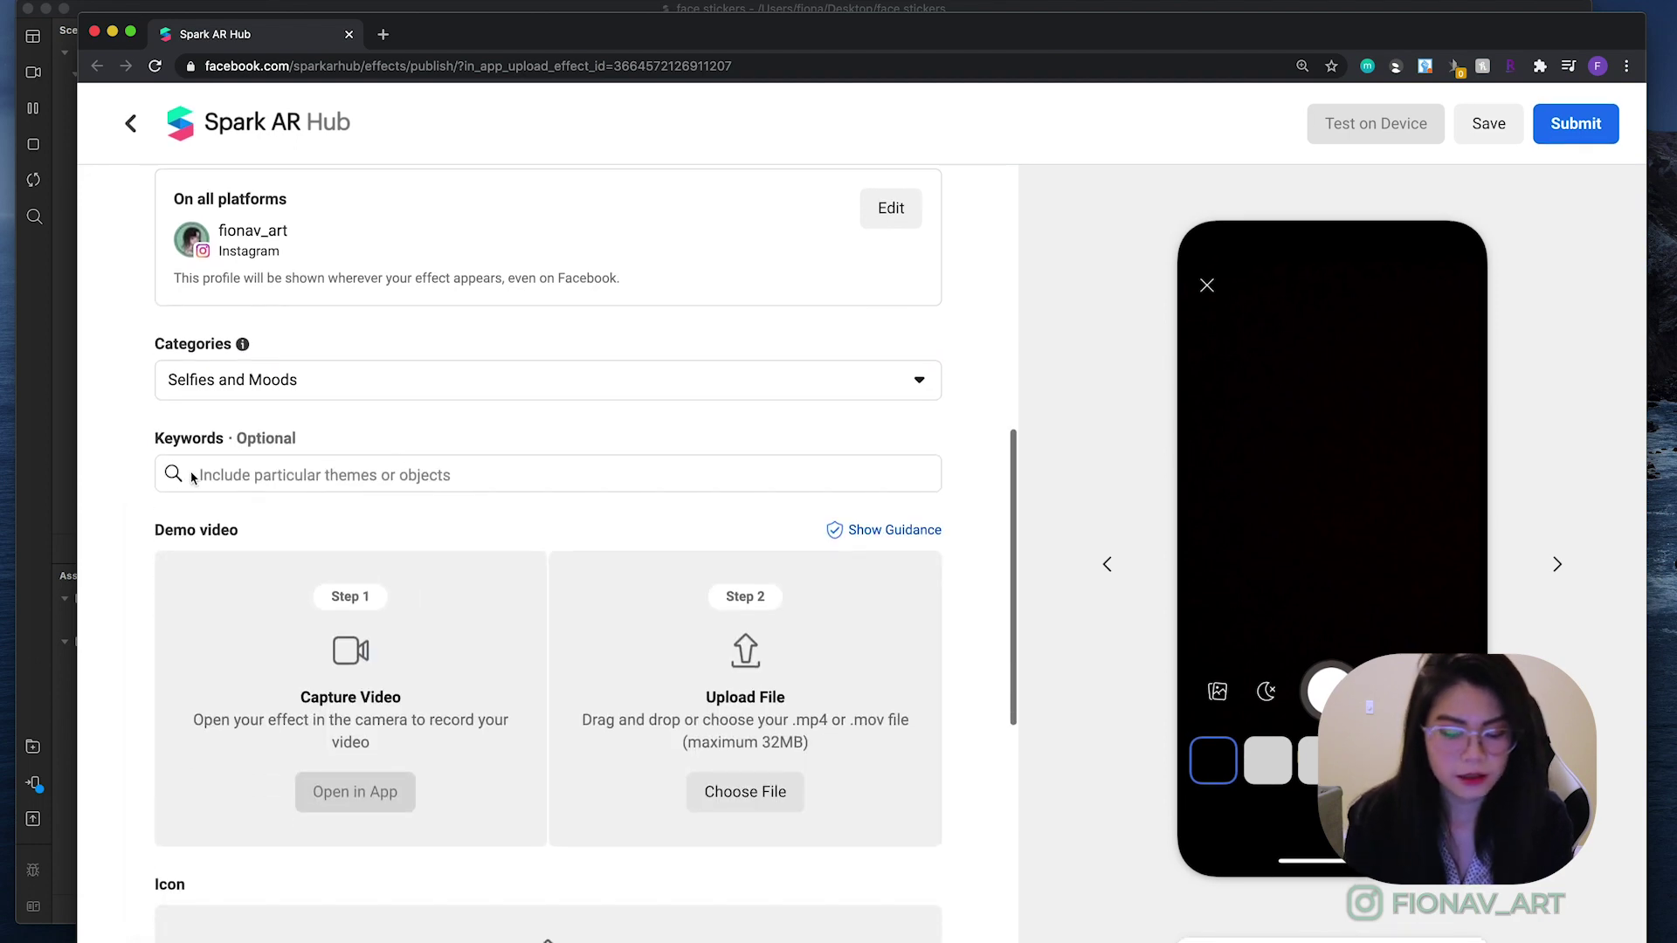
click(393, 472)
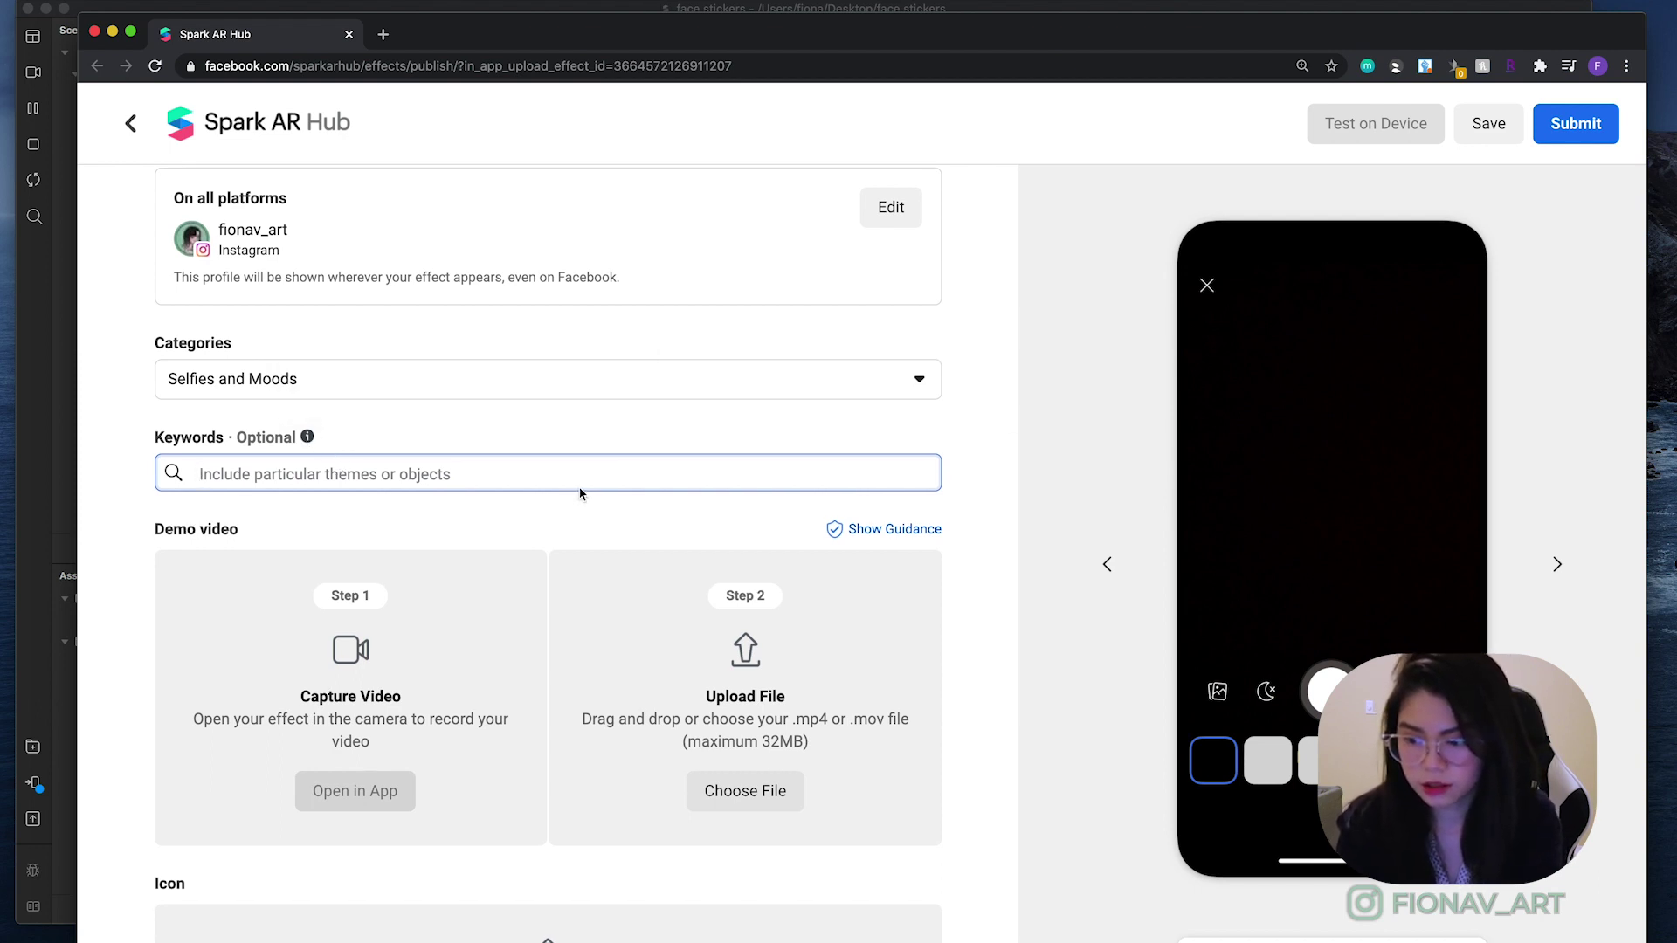
text(smile)
key(Return)
text(smiley)
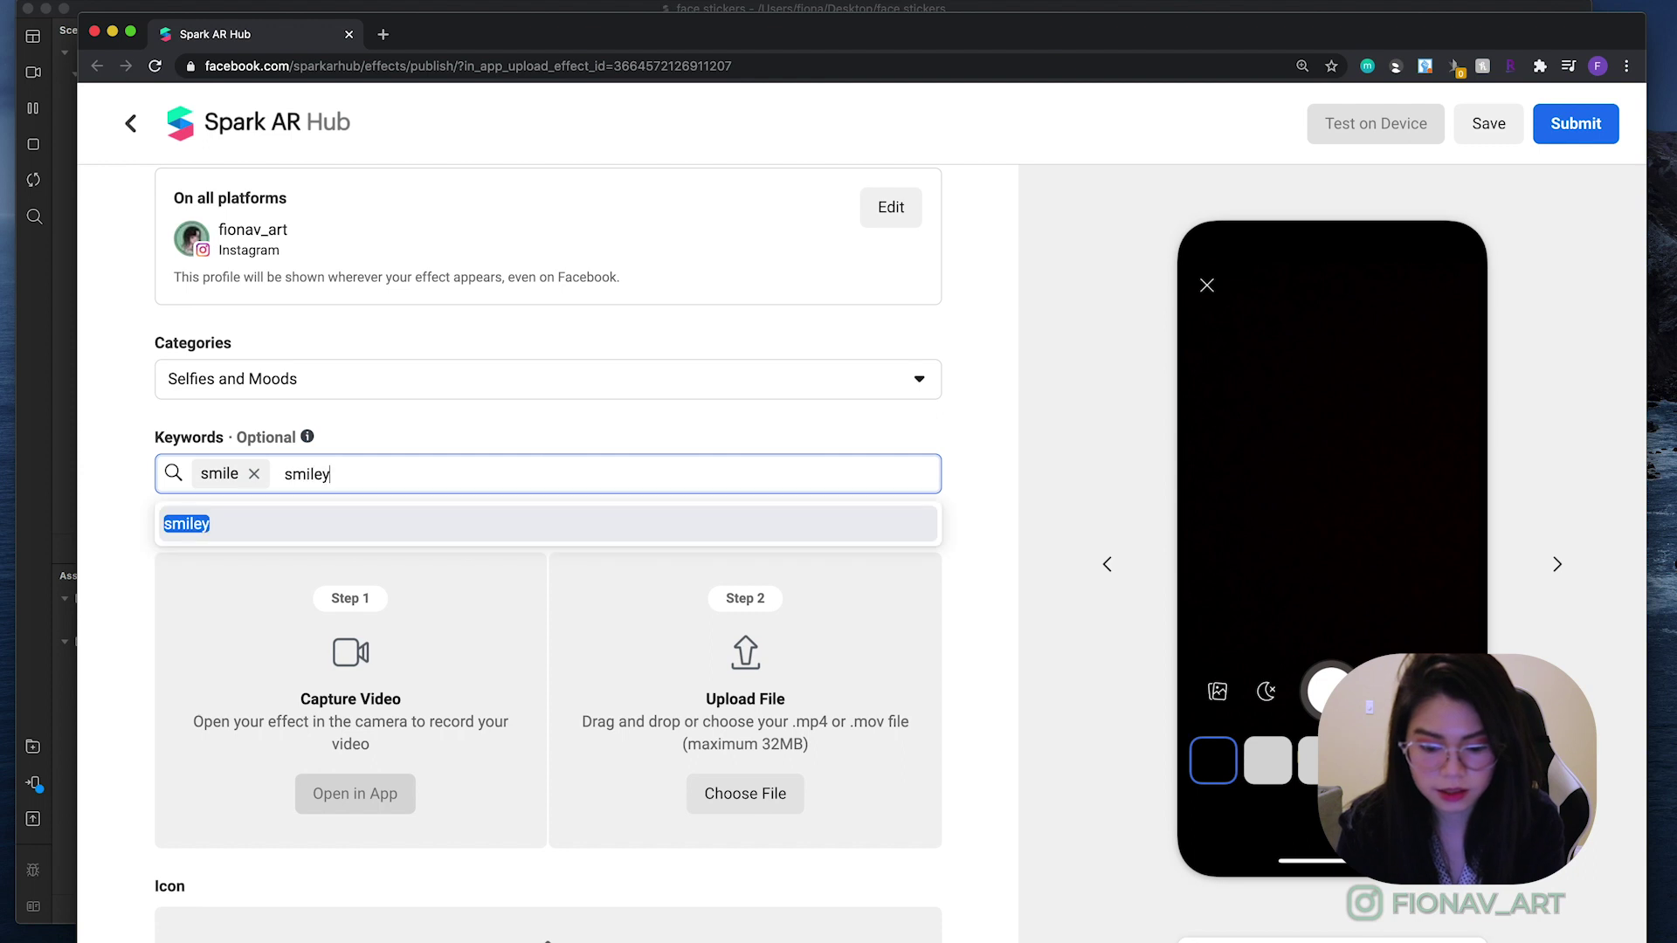
key(Return)
text(smiling)
key(Return)
text(happy)
key(Return)
Add the keywords joy, face, cute, fun and stickers.
text(joy)
key(Return)
text(face)
key(Return)
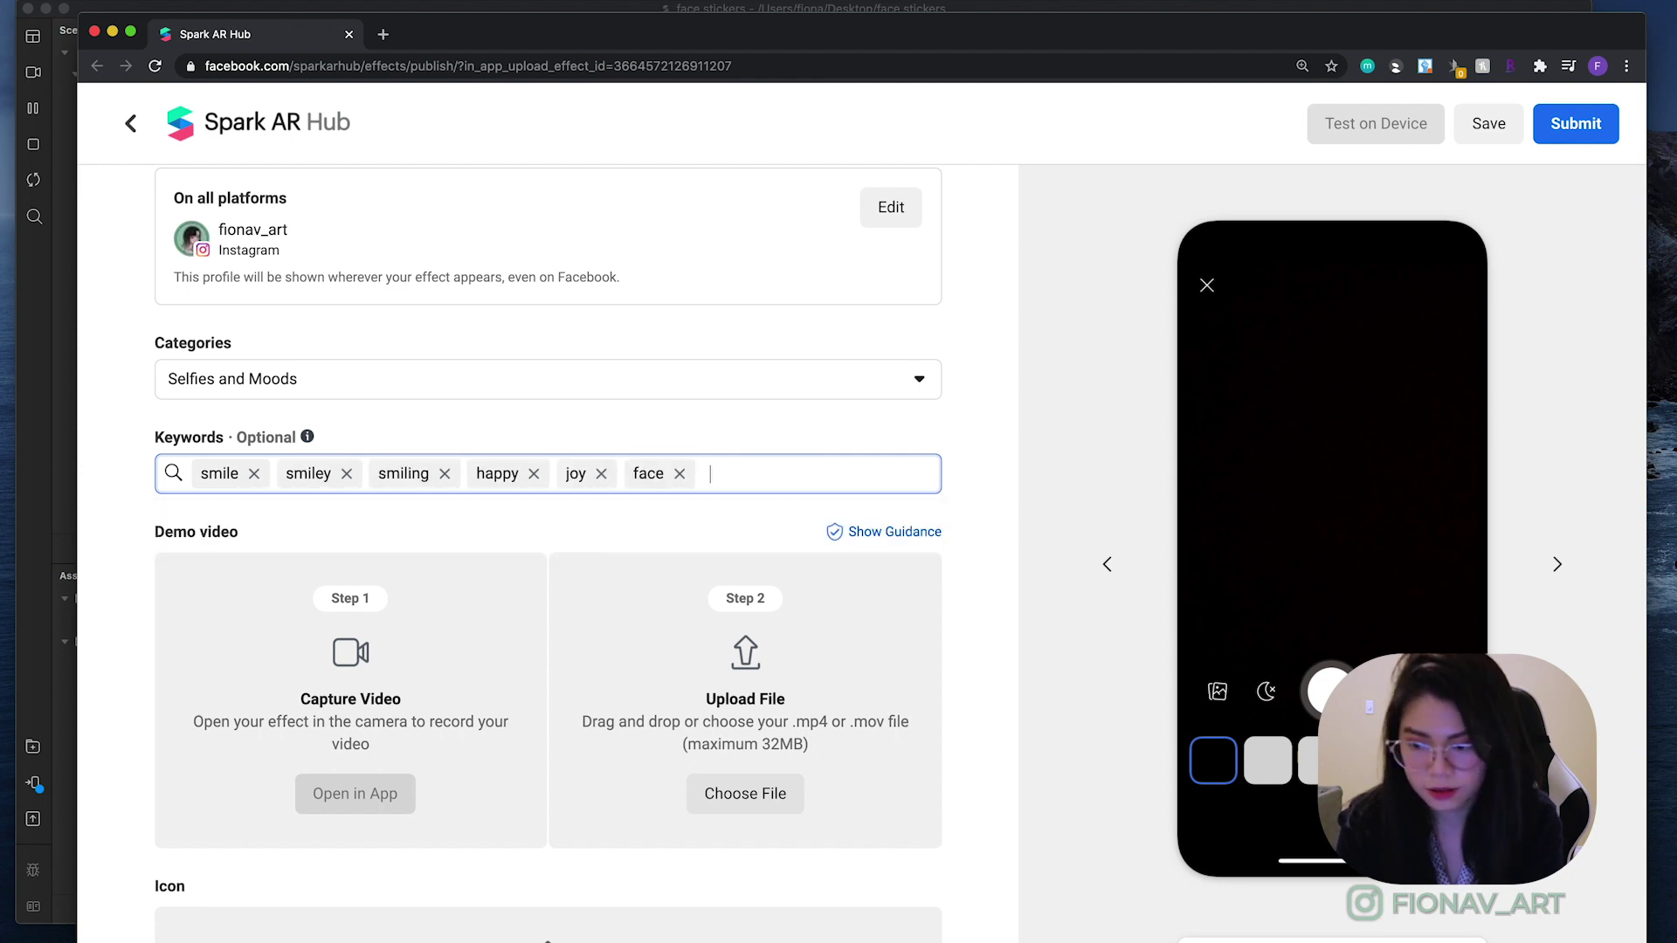
text(cute)
key(Return)
text(fun)
key(Return)
text(s)
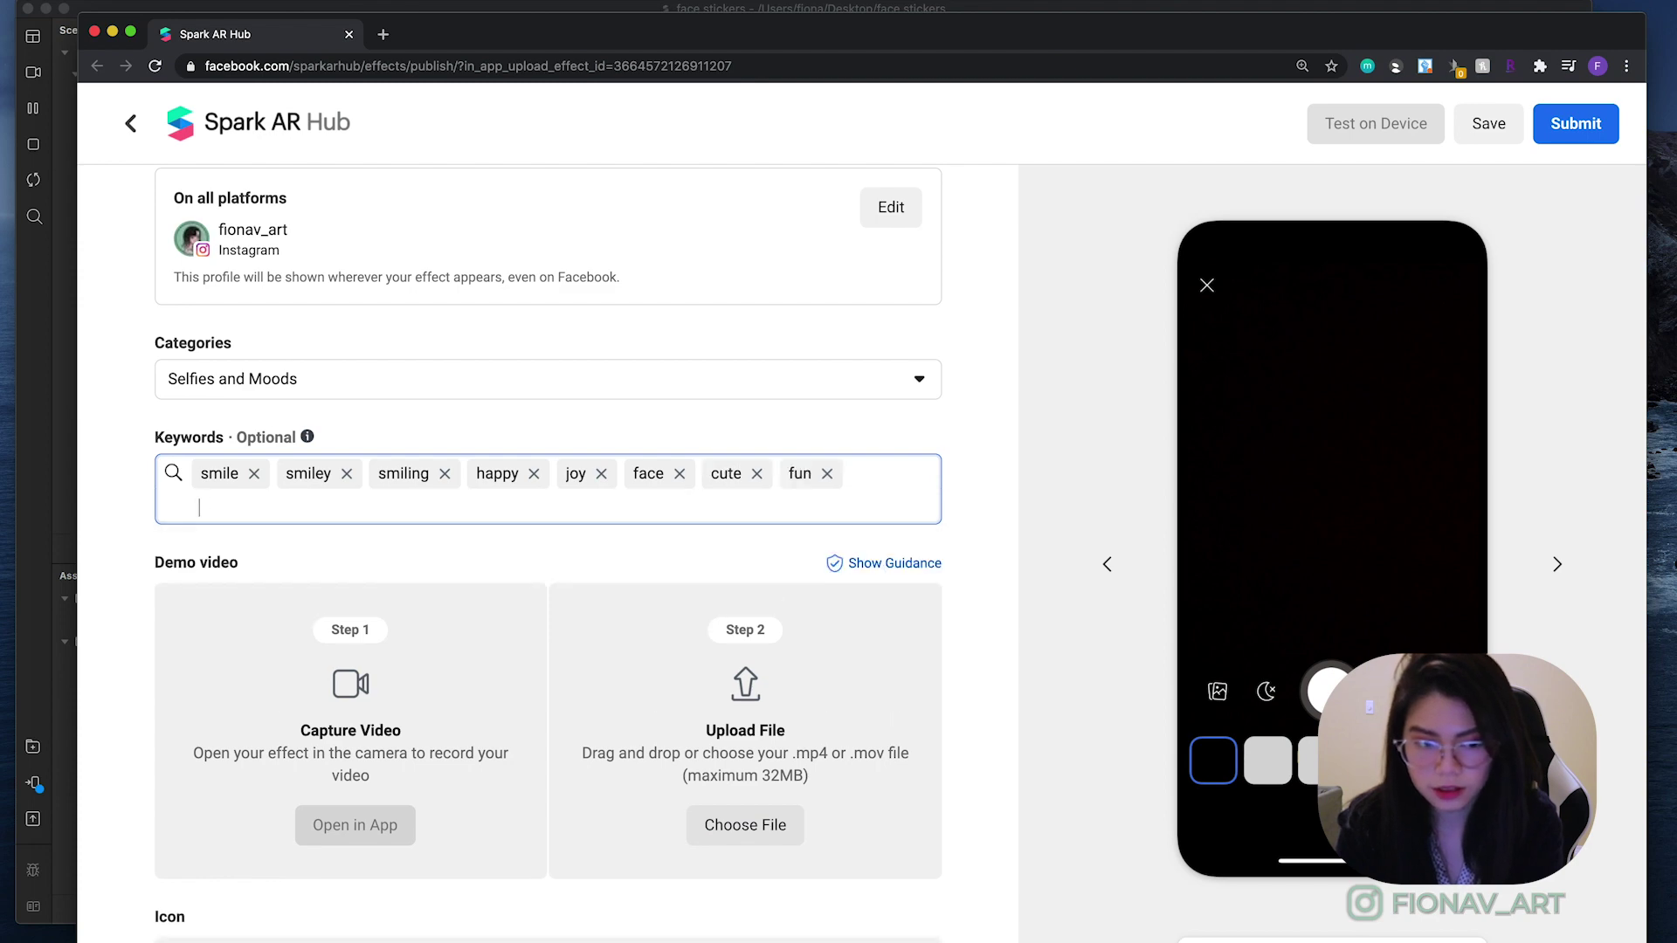
text(tickers)
key(Return)
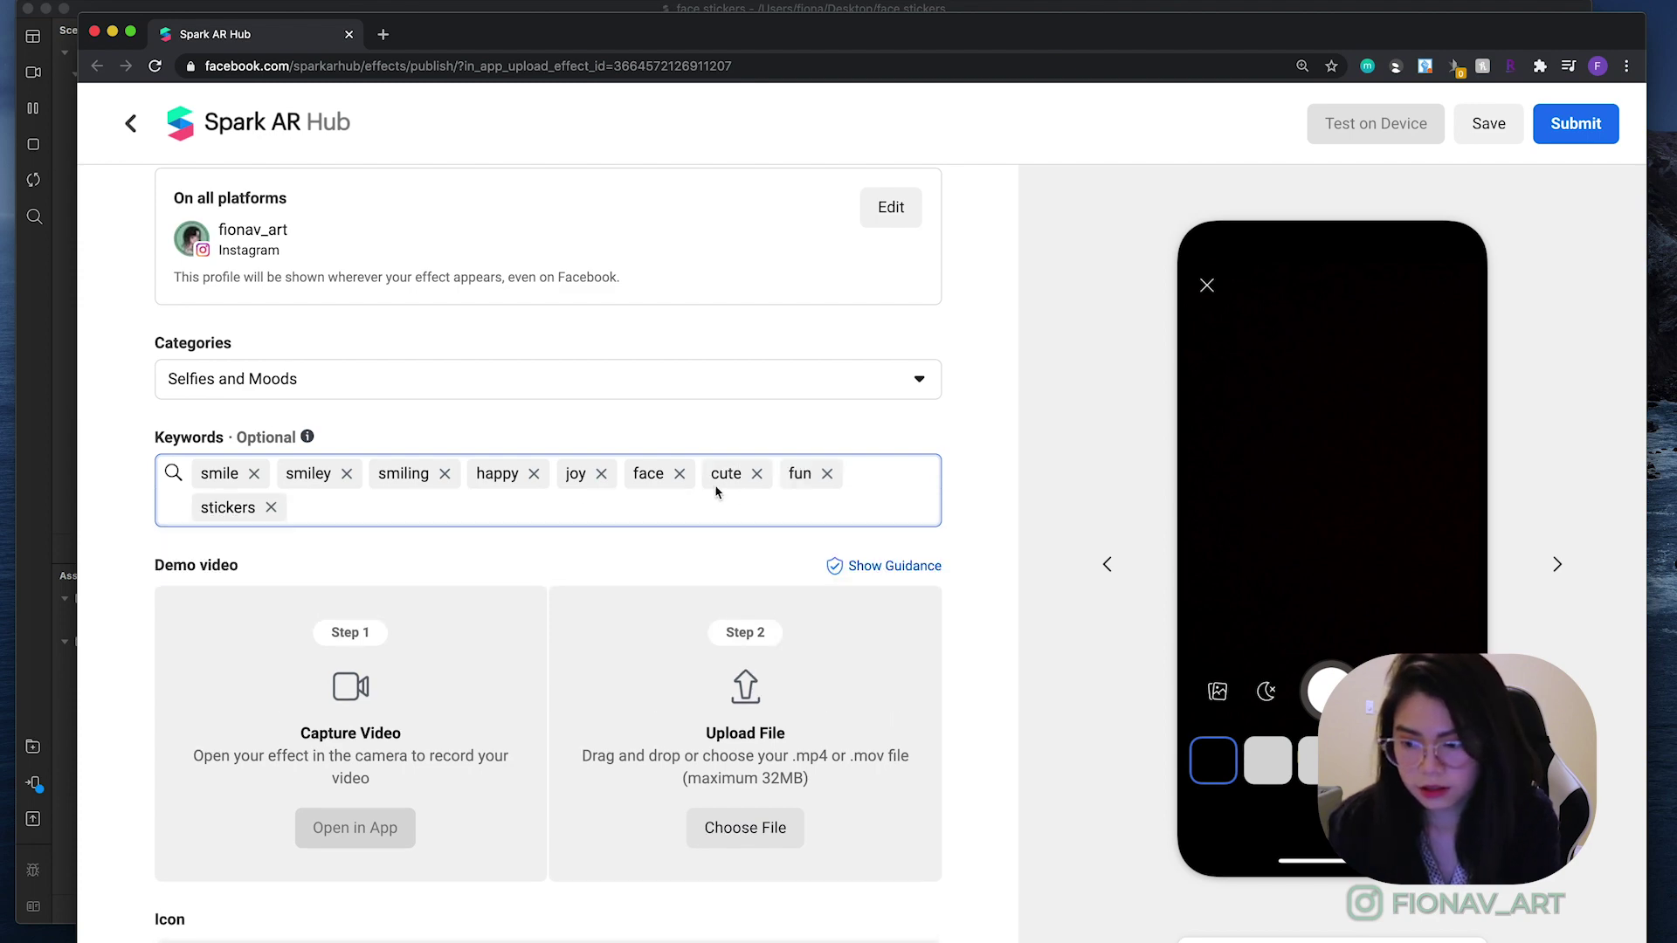
scroll(941, 591, down, 3)
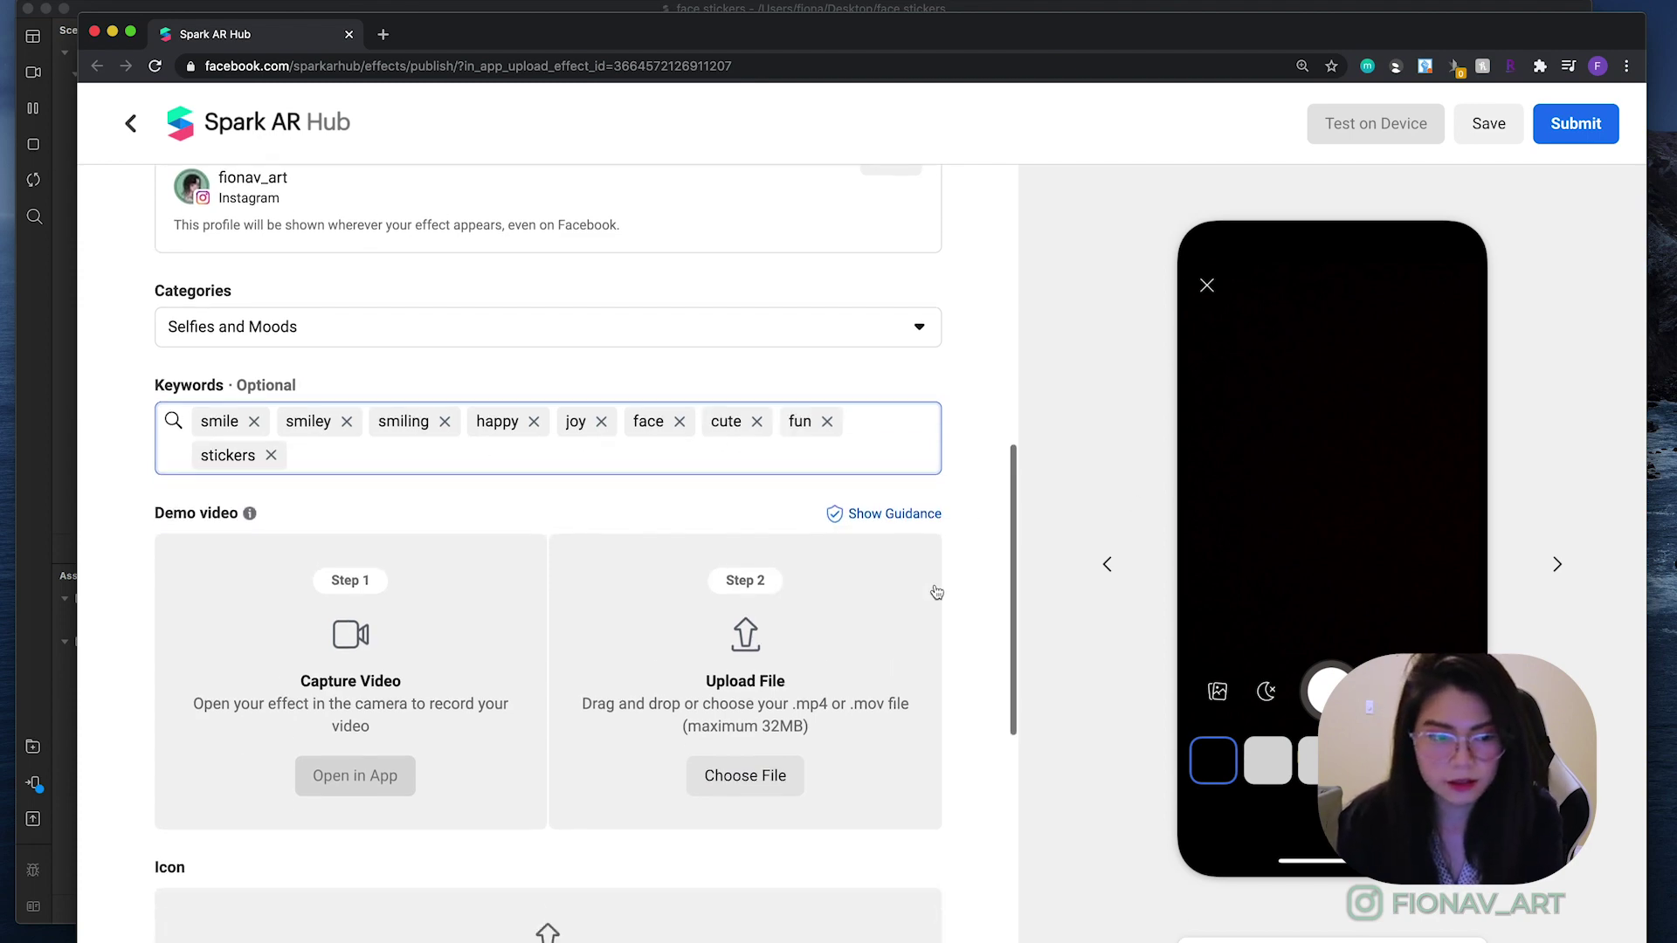
scroll(940, 575, down, 3)
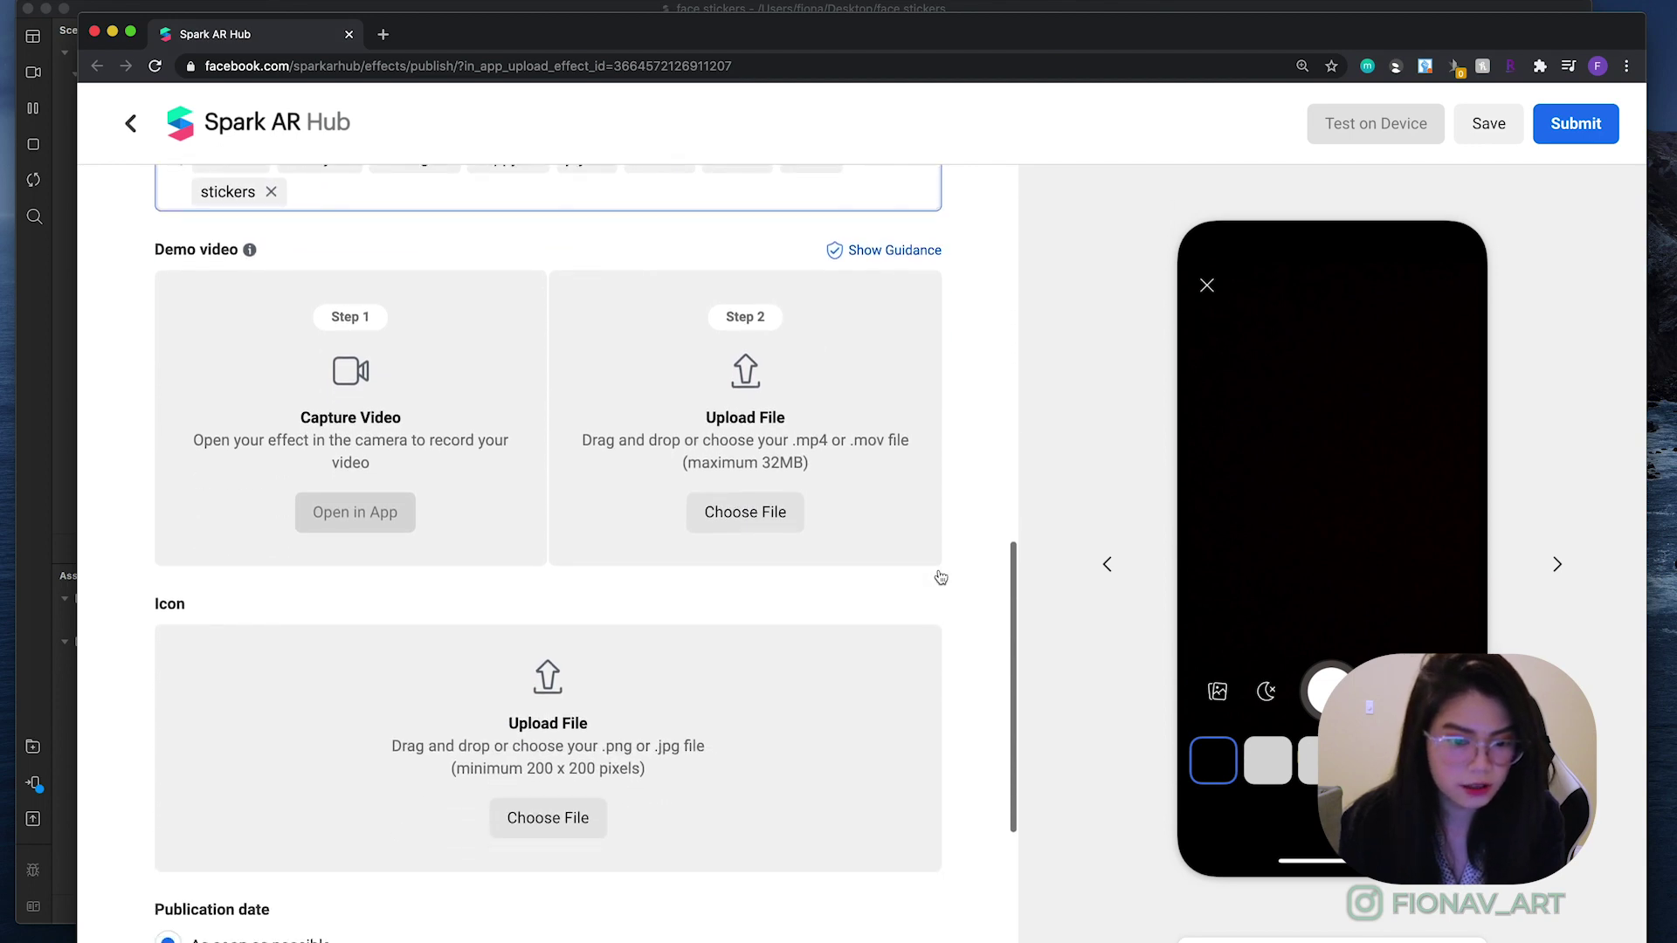
scroll(954, 582, up, 2)
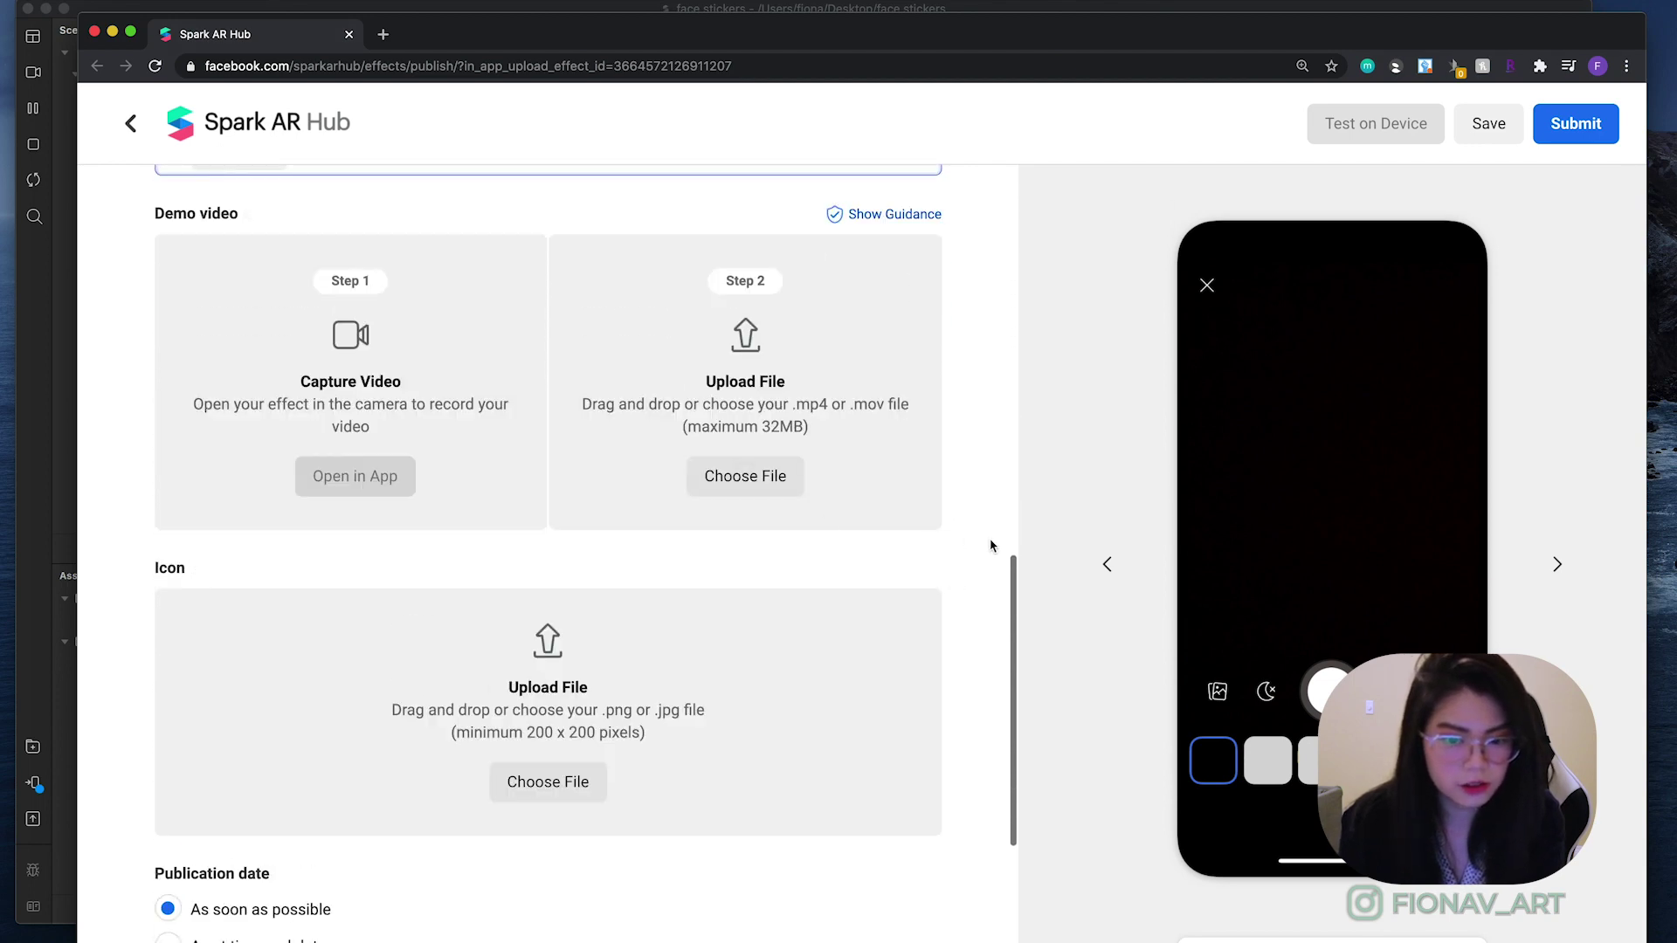
scroll(993, 542, down, 3)
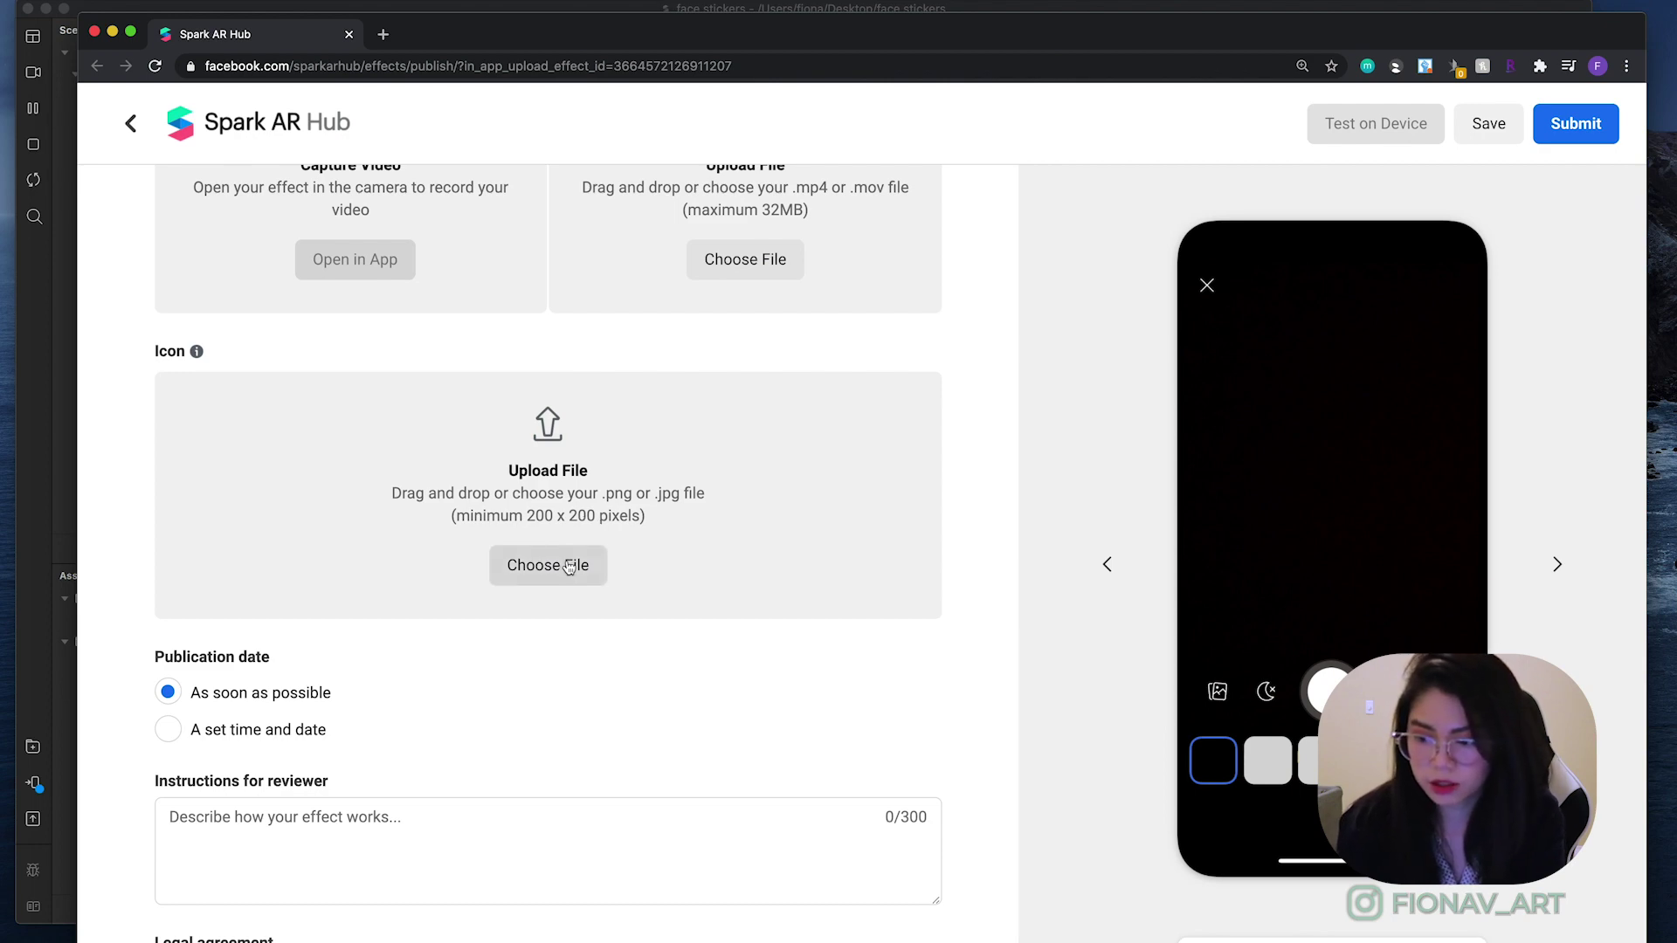
Upload Merged.png as the effect icon, cropped to 468x468, and keep publishing as soon as possible.
click(570, 568)
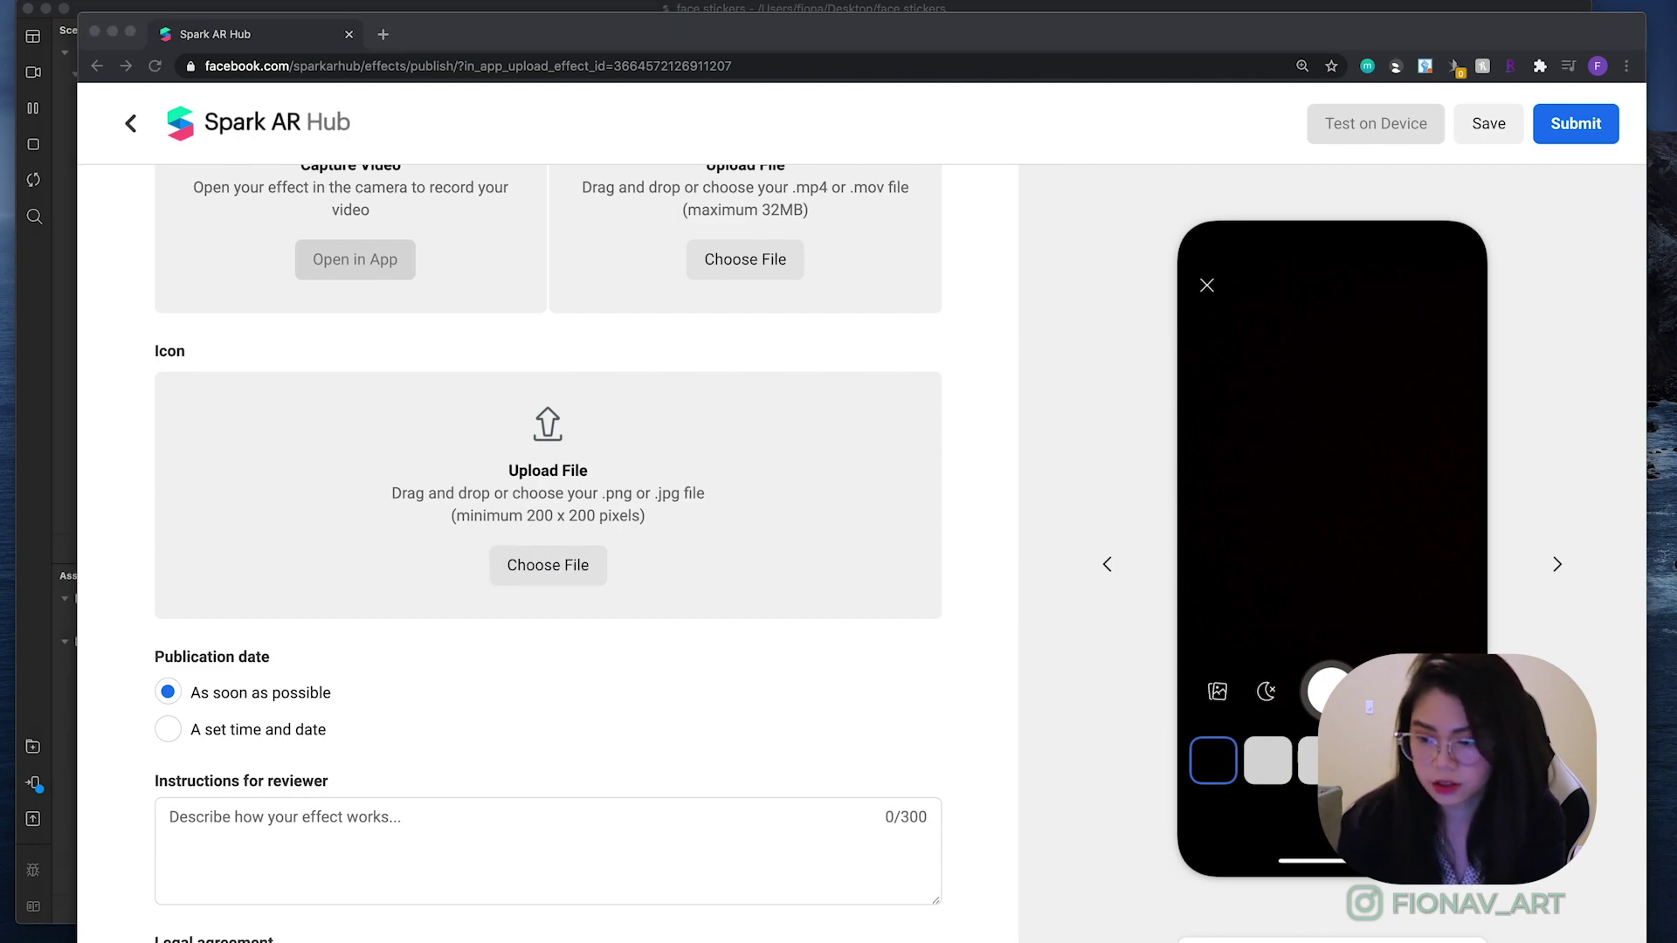
drag(1664, 39, 620, 509)
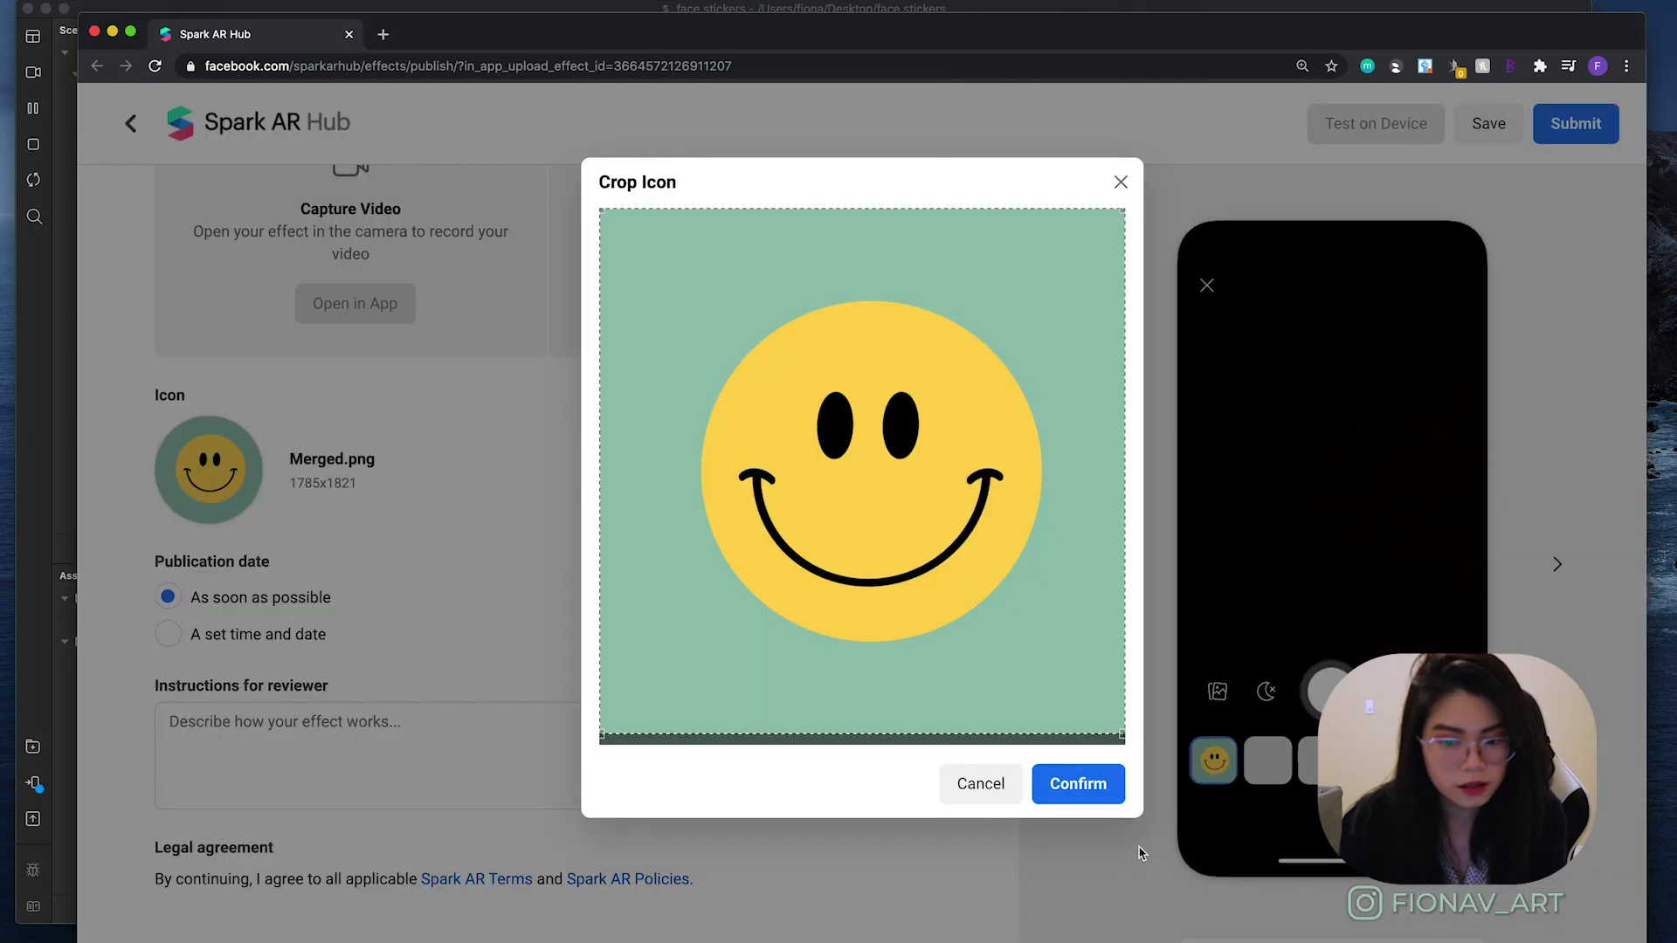
click(1102, 790)
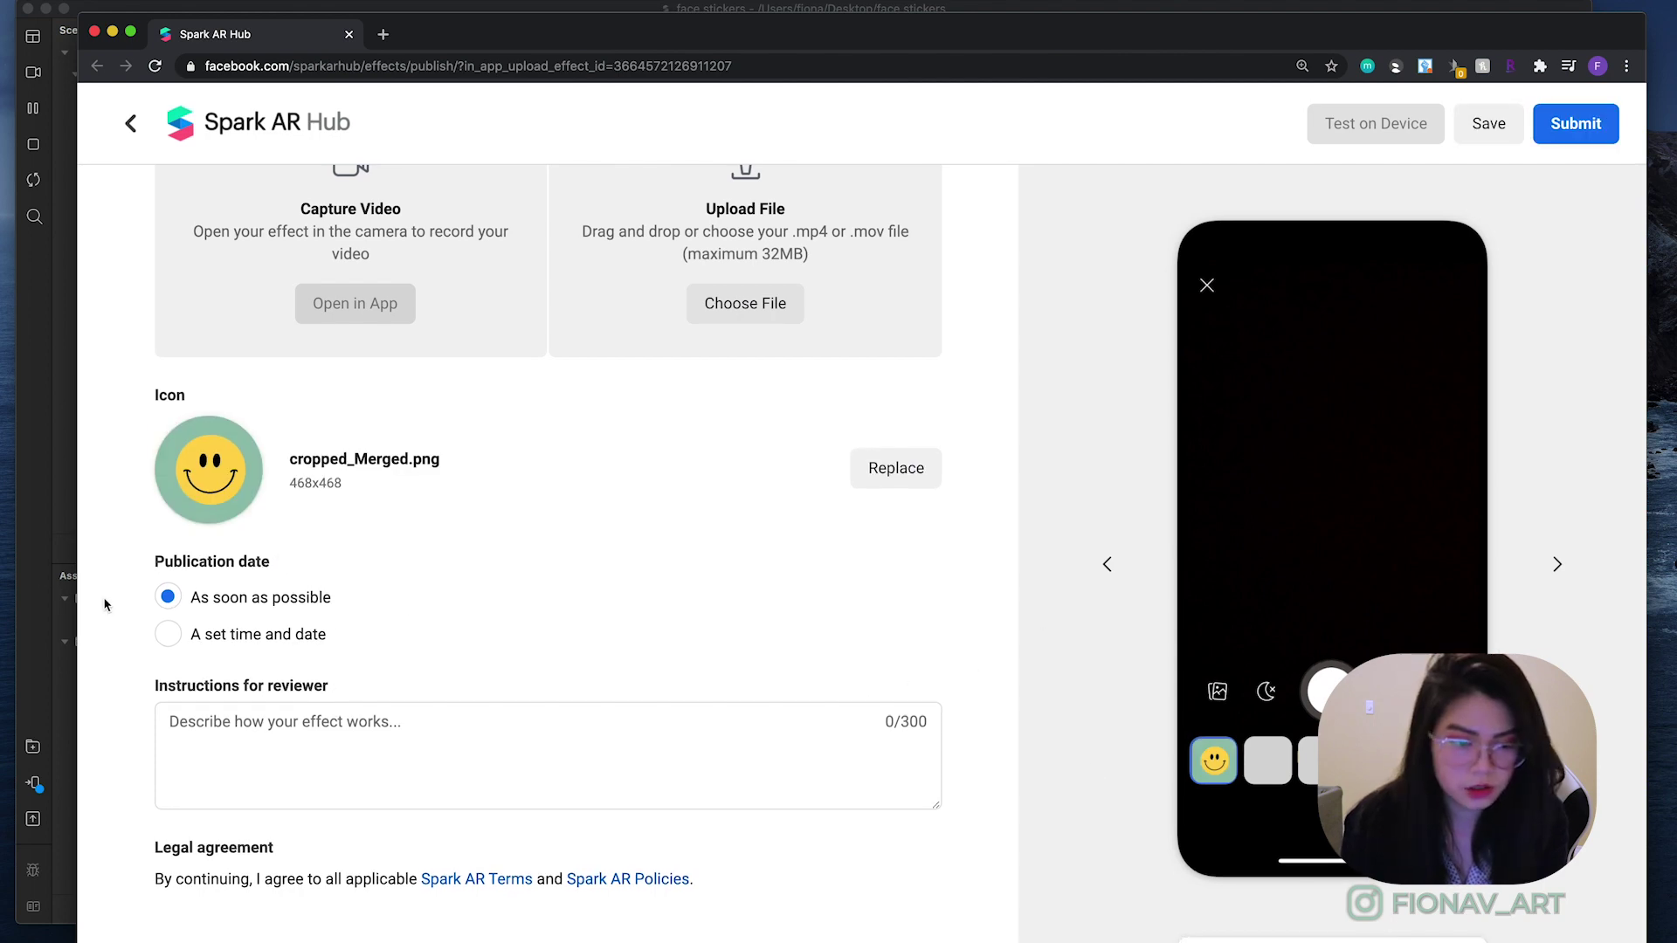
click(168, 634)
click(167, 598)
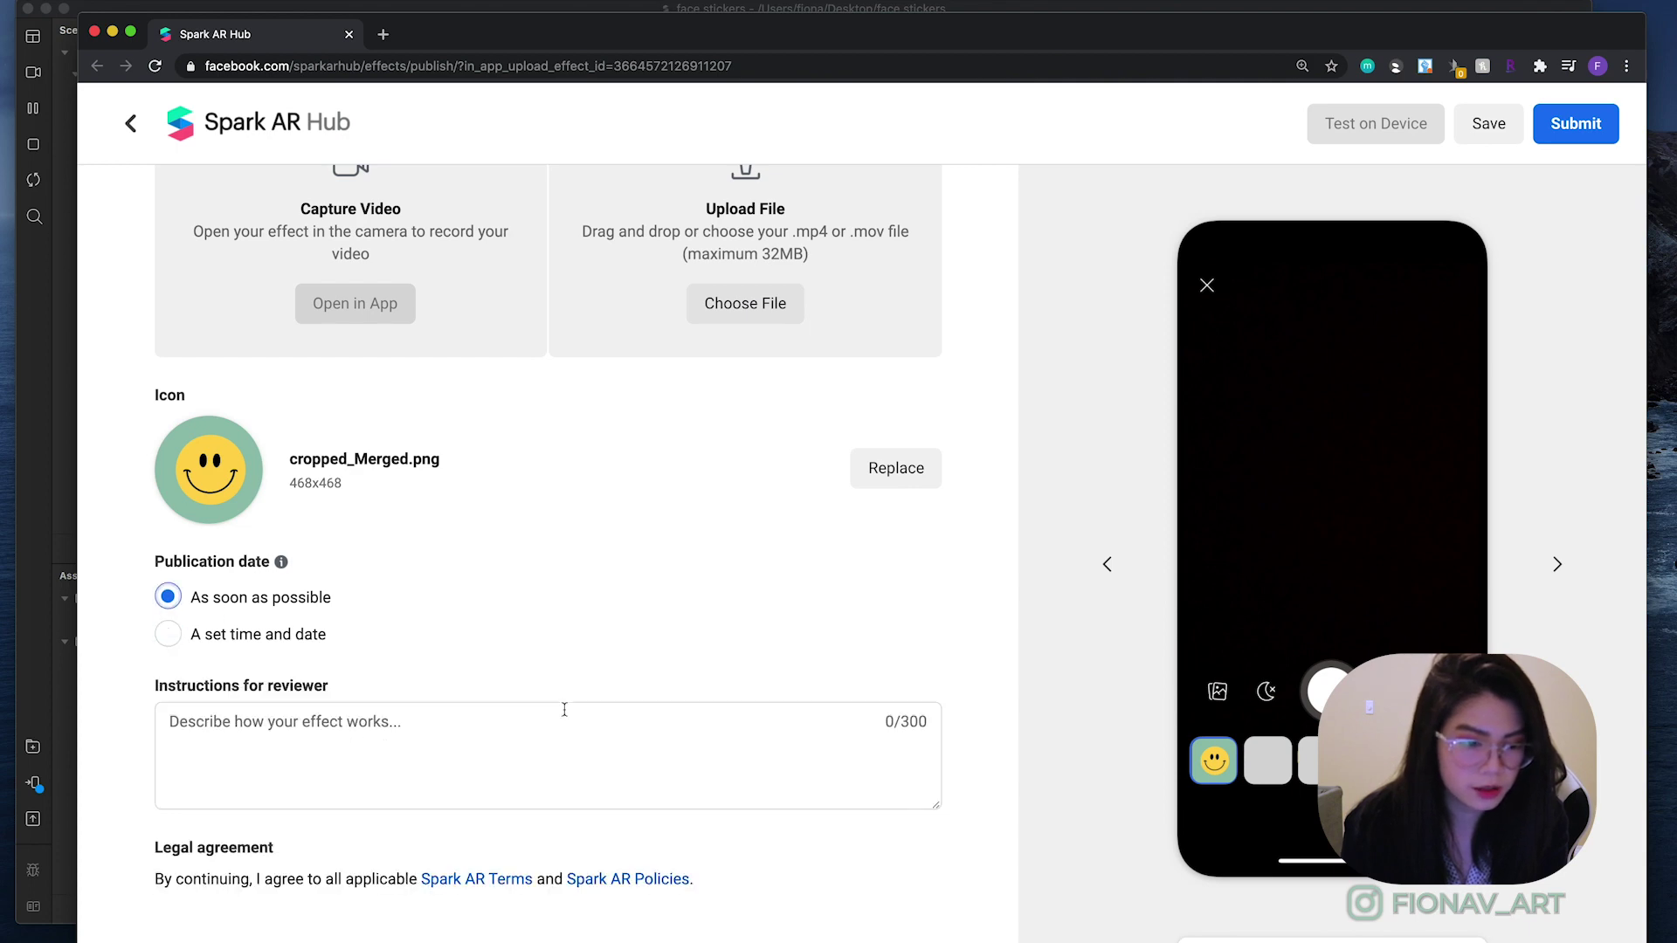
Enter reviewer instructions 'Show a face to show smiley sticker' and save the submission.
click(282, 755)
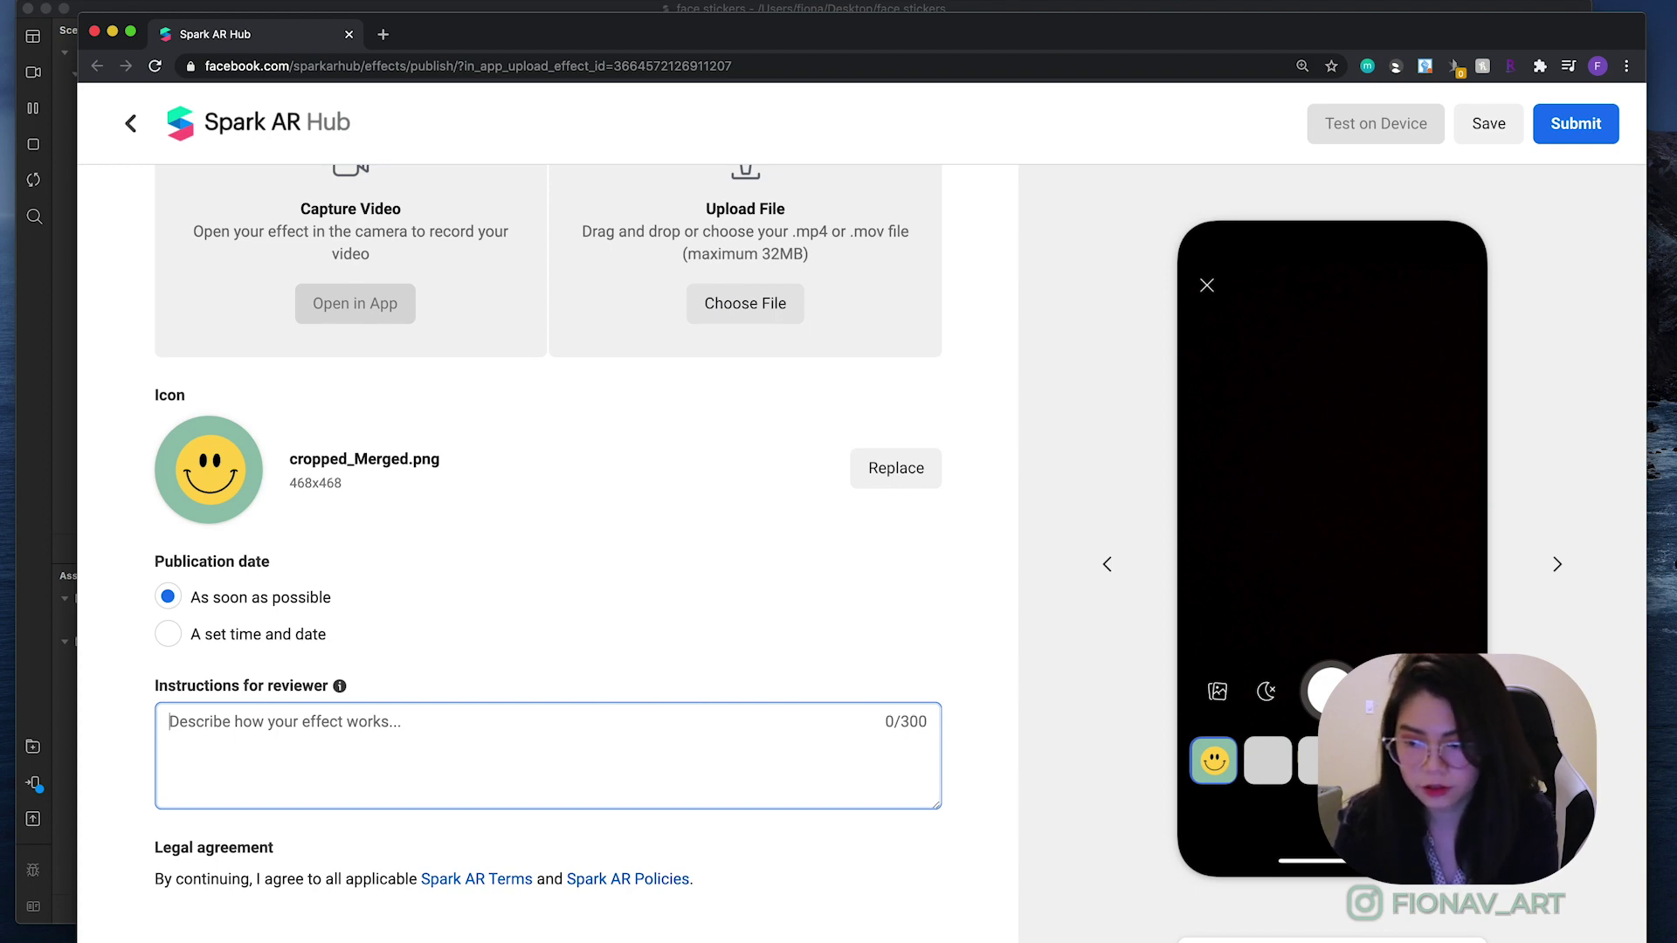
text(Show)
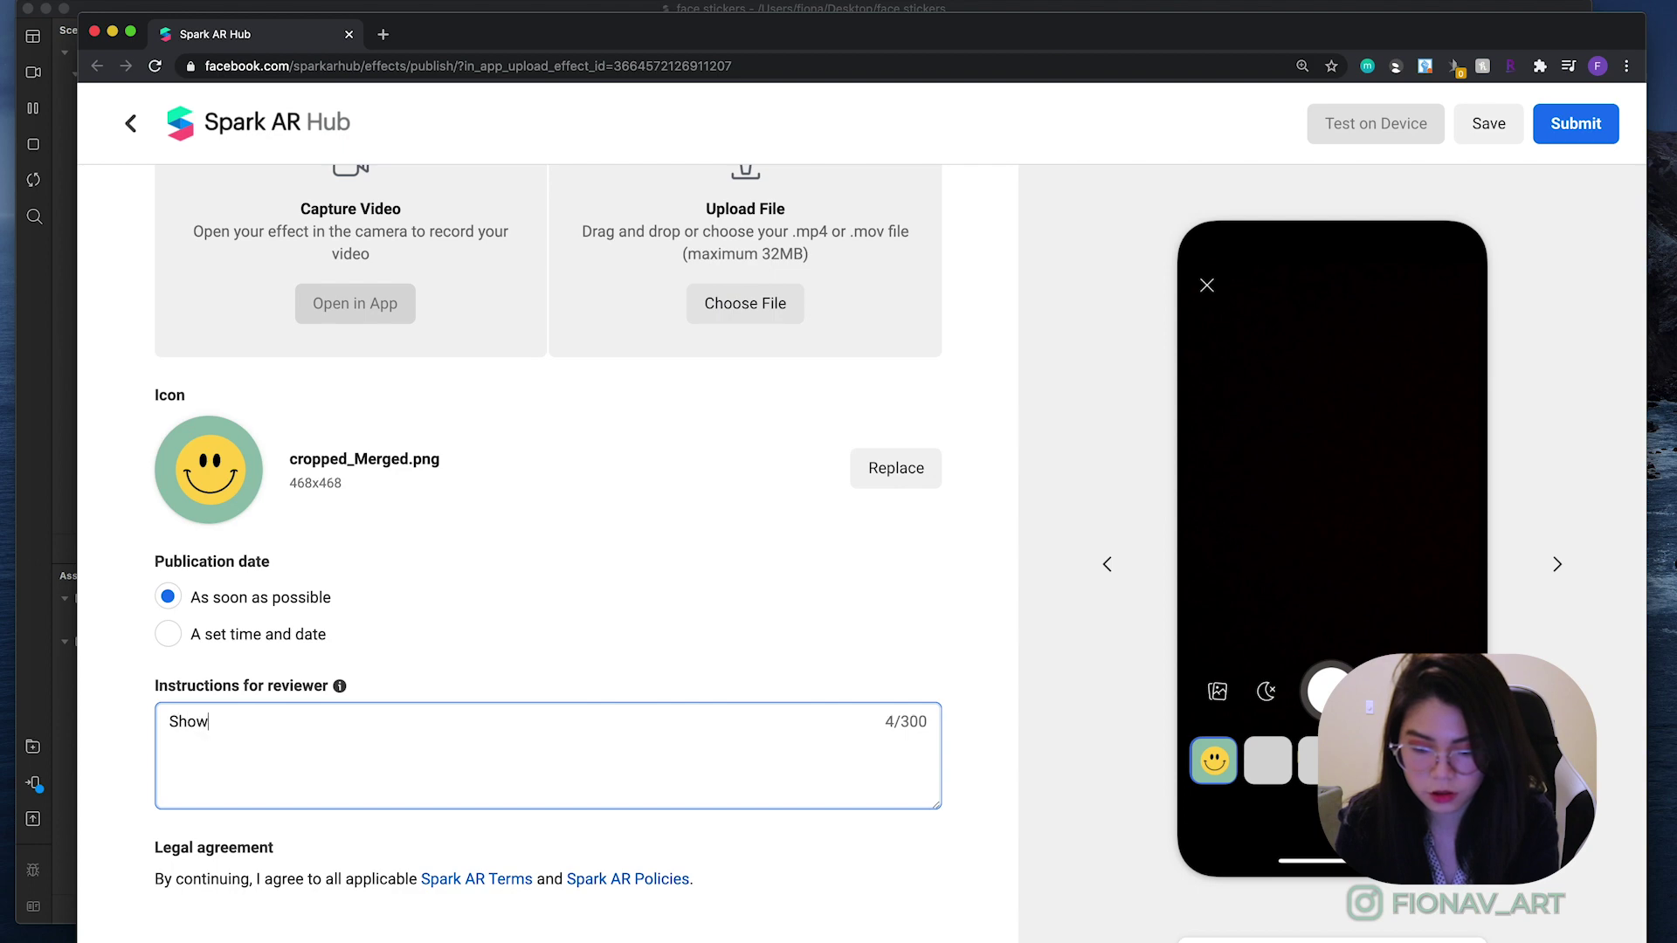
text( a face to show smiley)
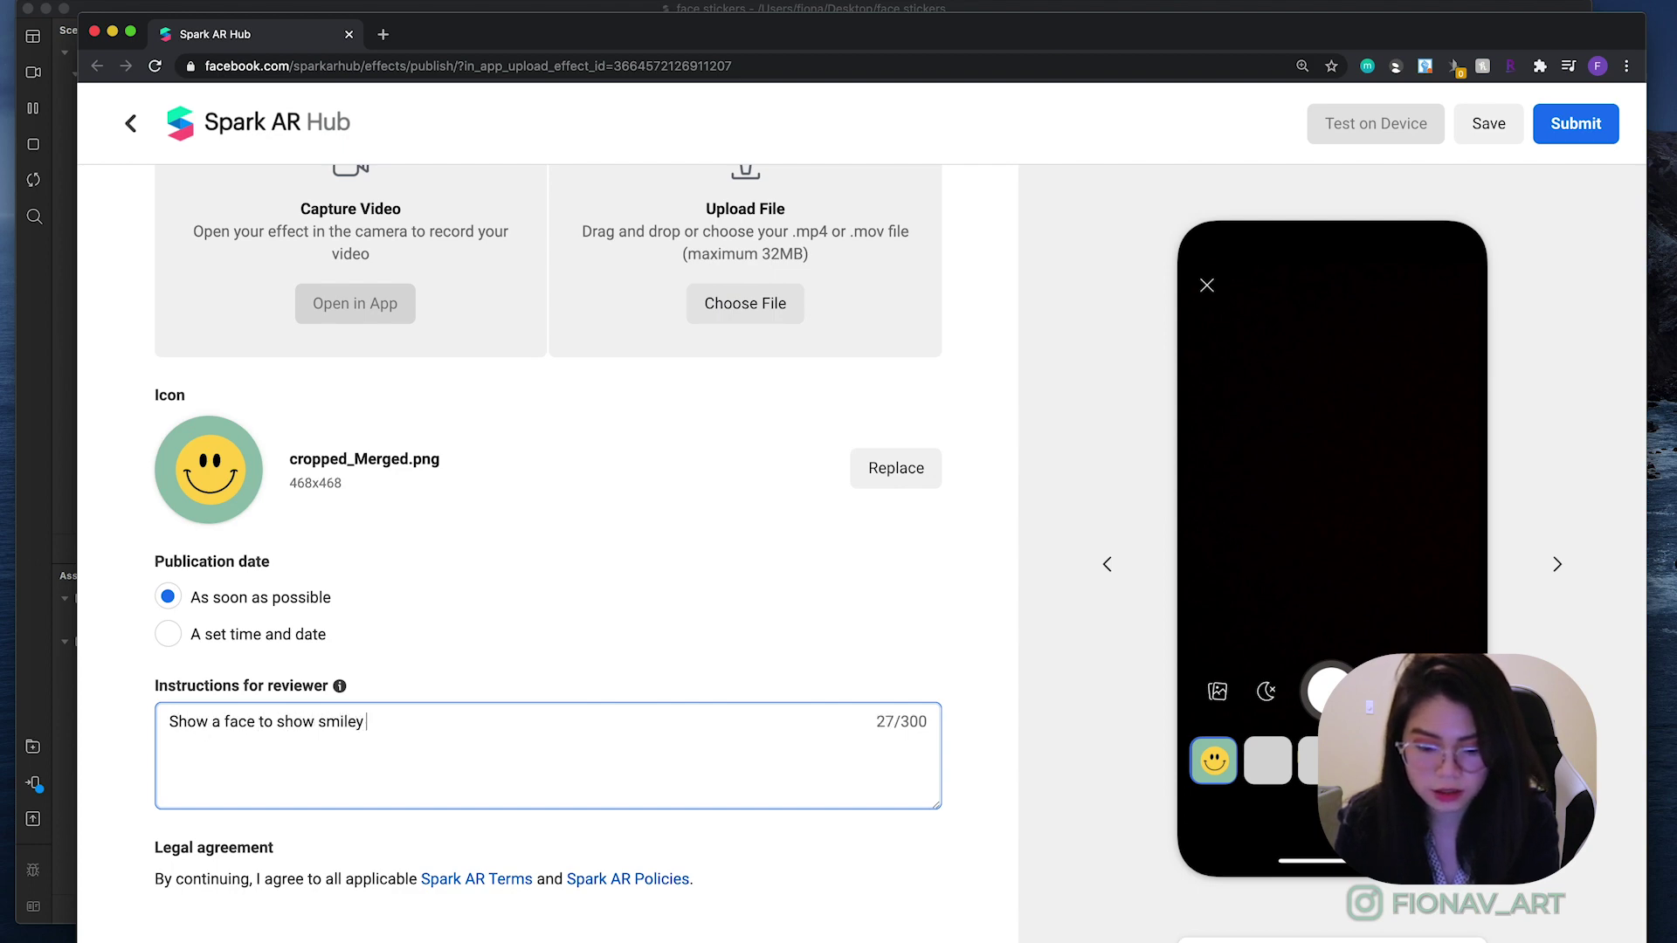
text( stickers)
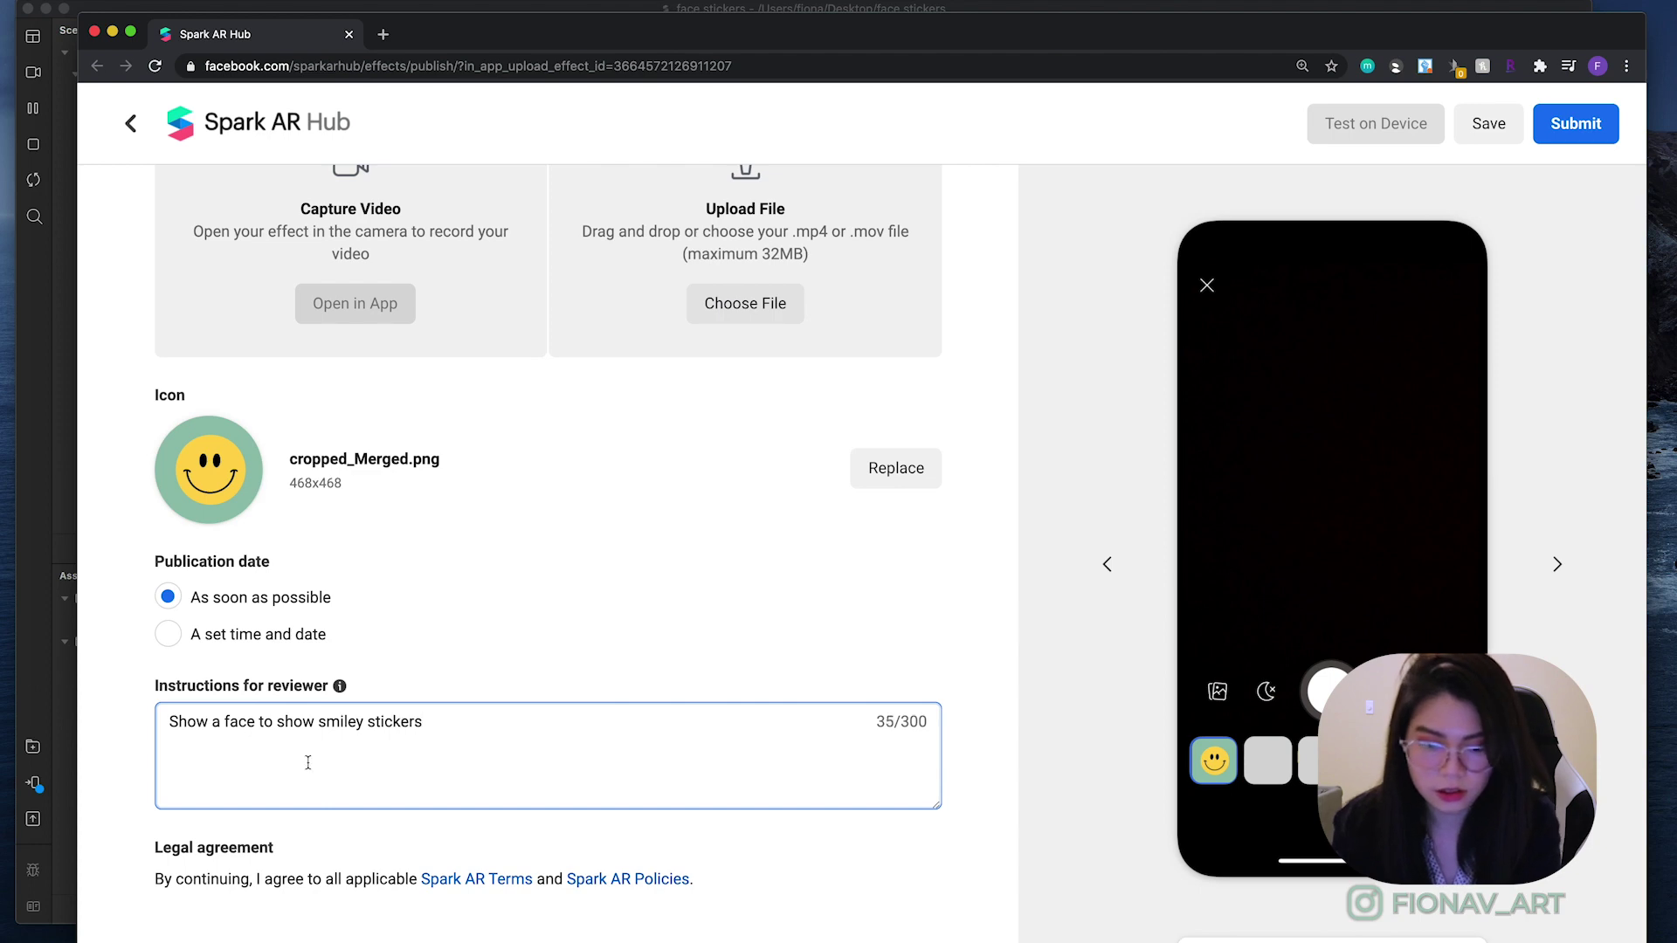
click(1006, 622)
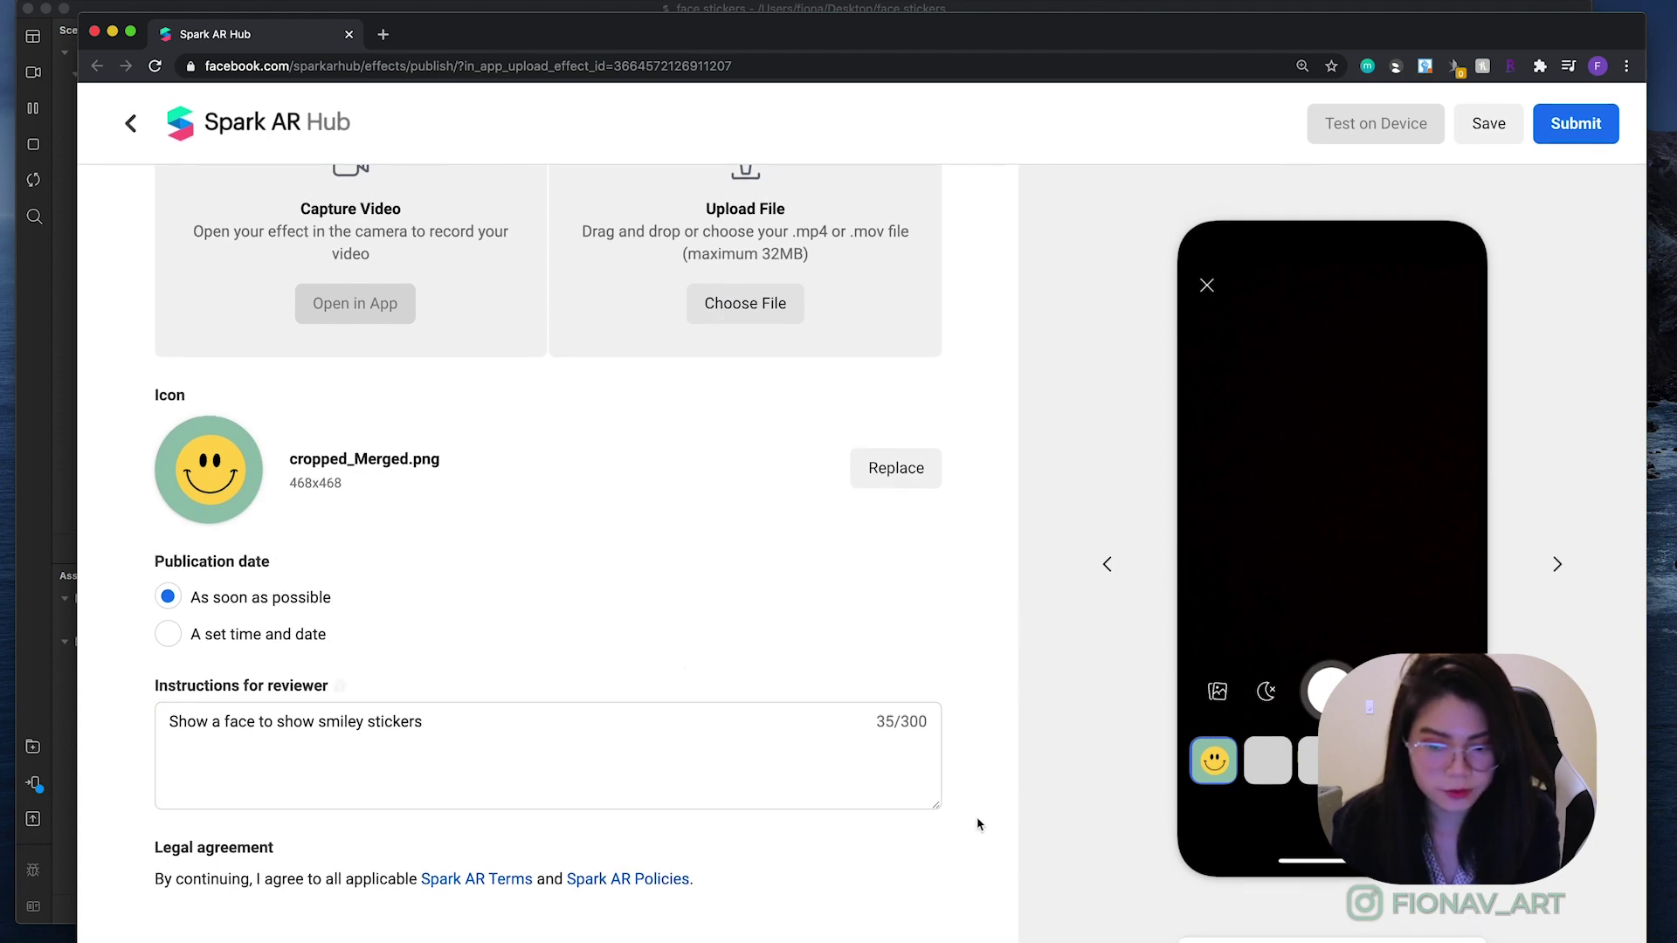
click(1482, 123)
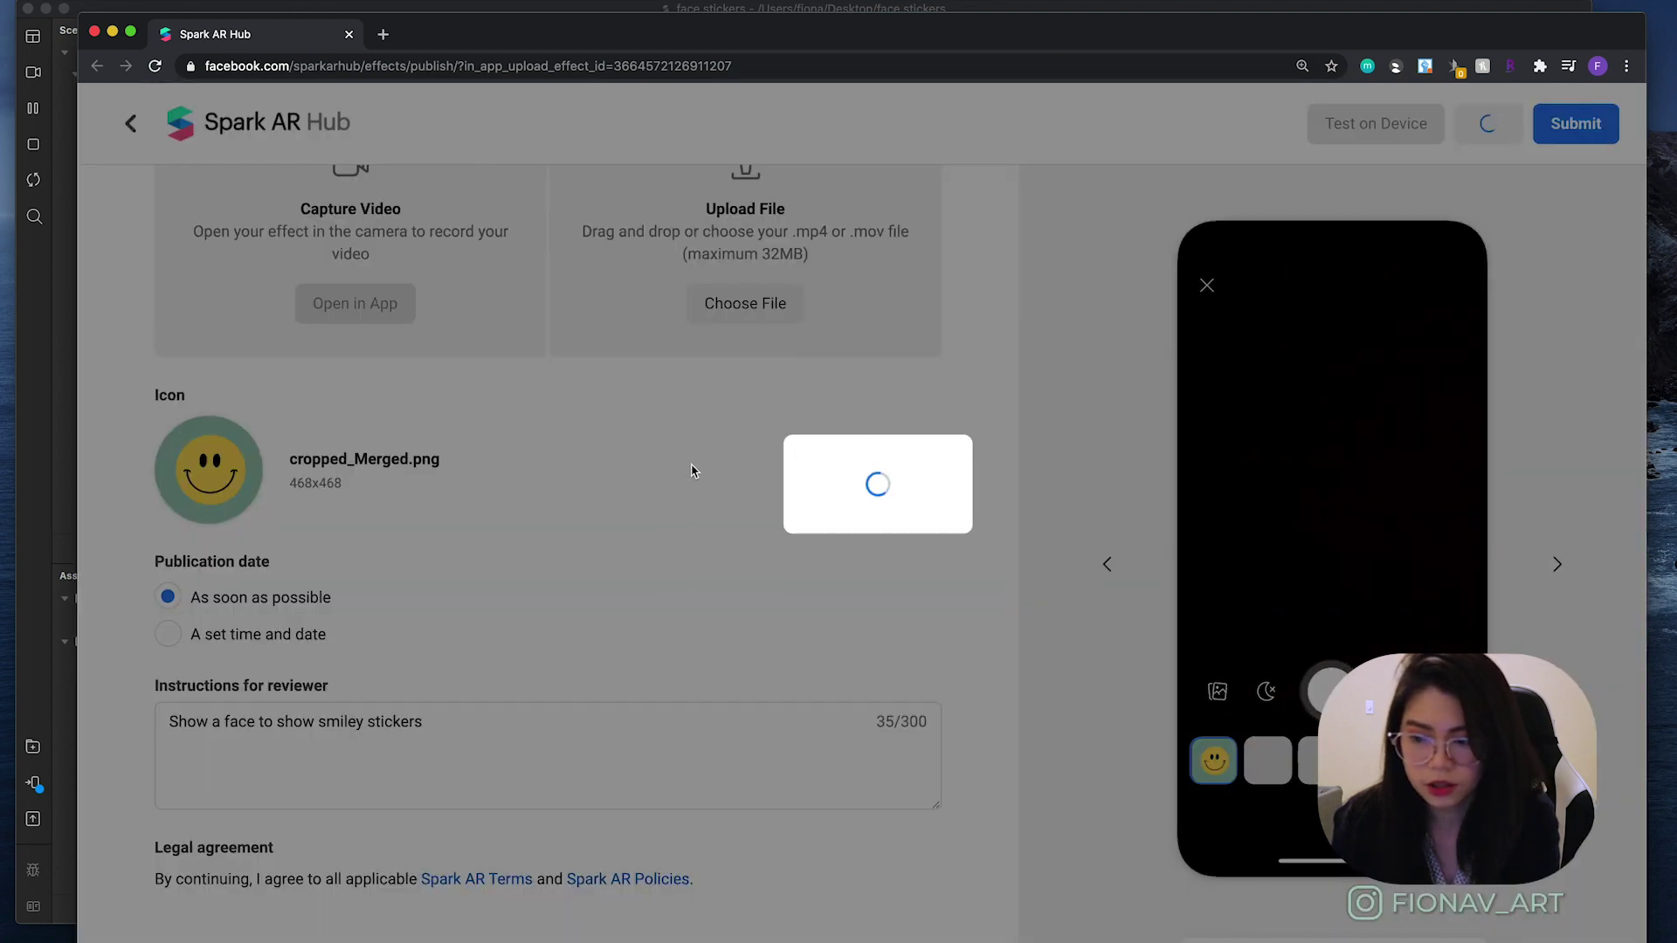
Send a test notification of the effect to Instagram from the Demo video section.
scroll(961, 519, down, 5)
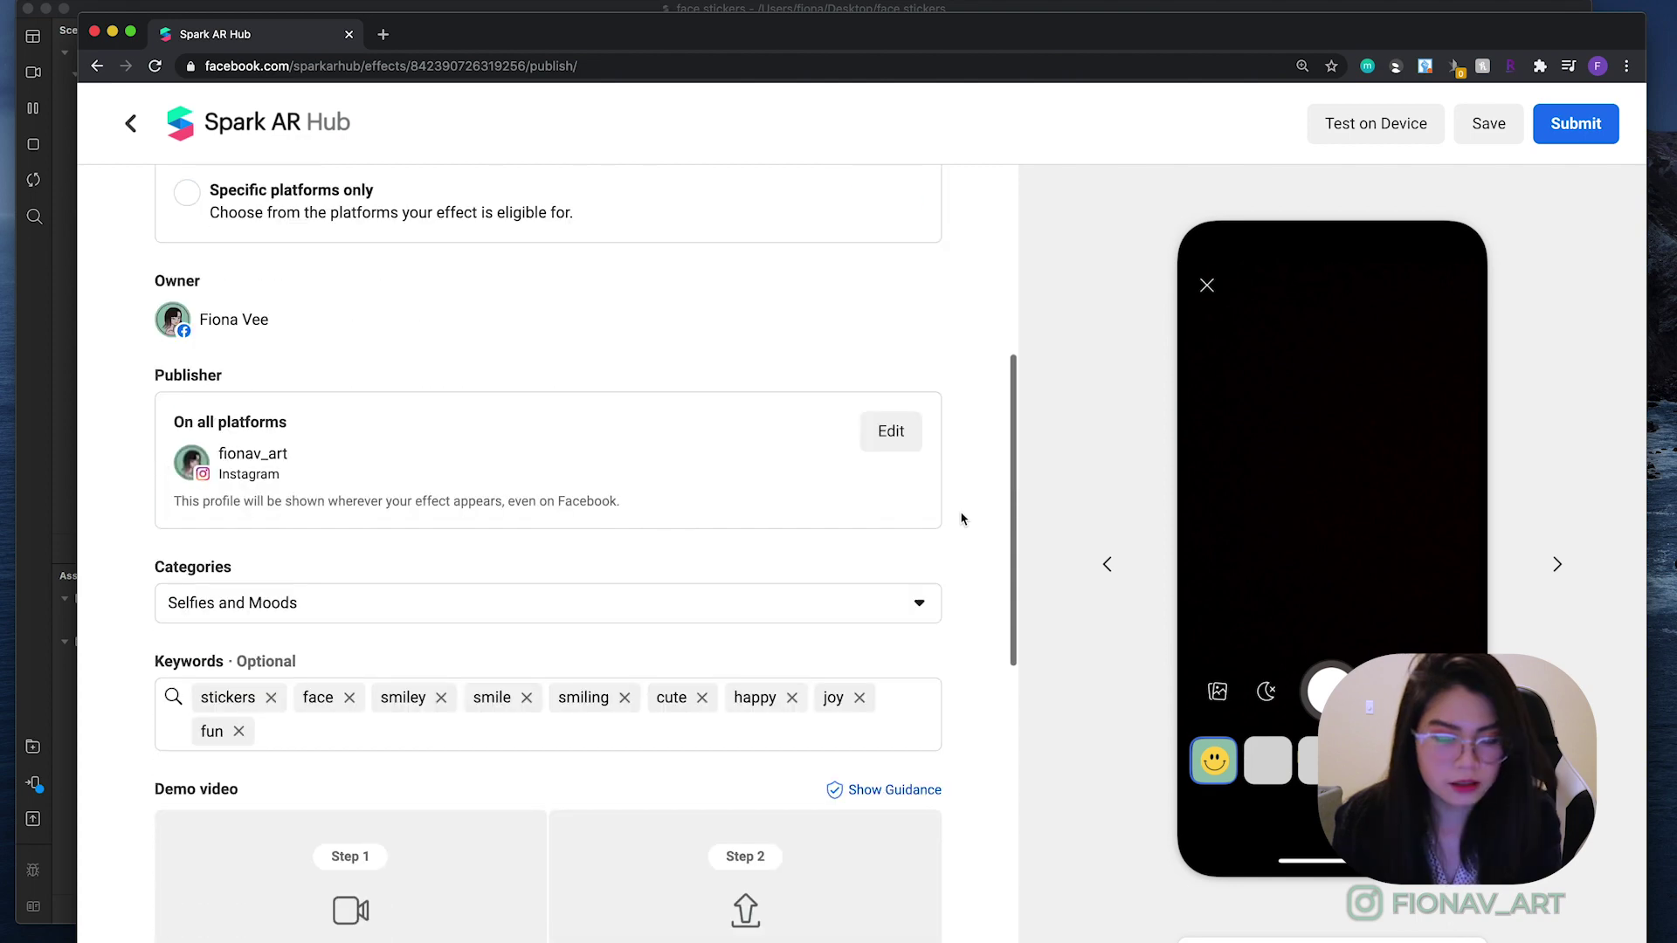
scroll(965, 519, down, 3)
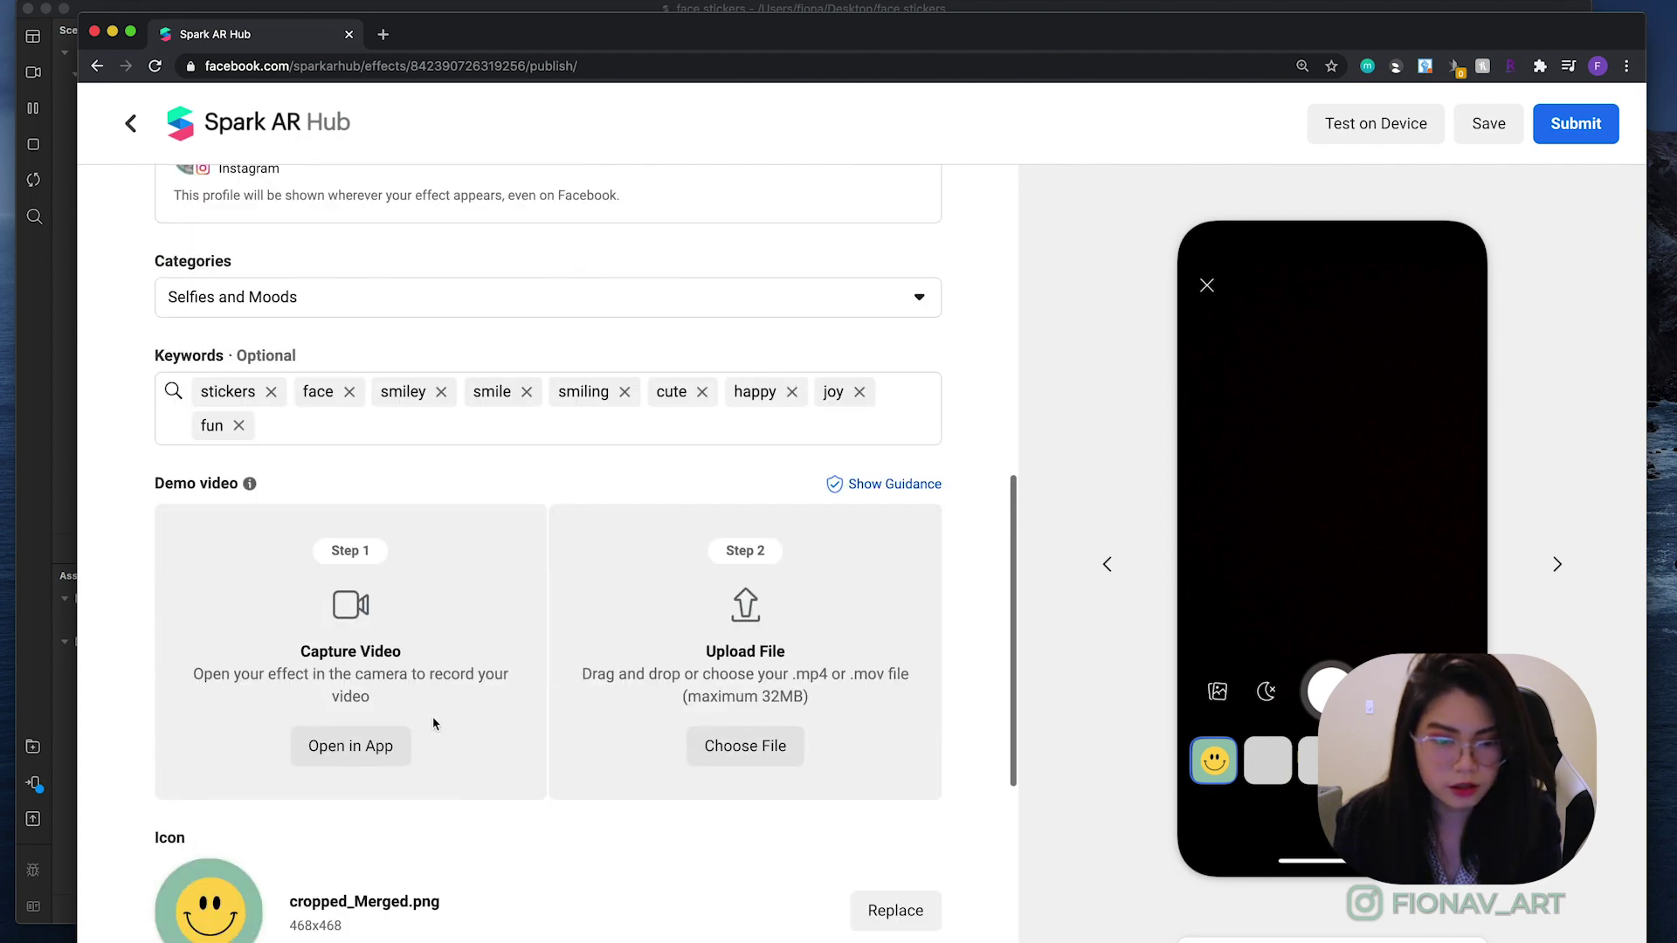
scroll(428, 742, down, 1)
click(362, 695)
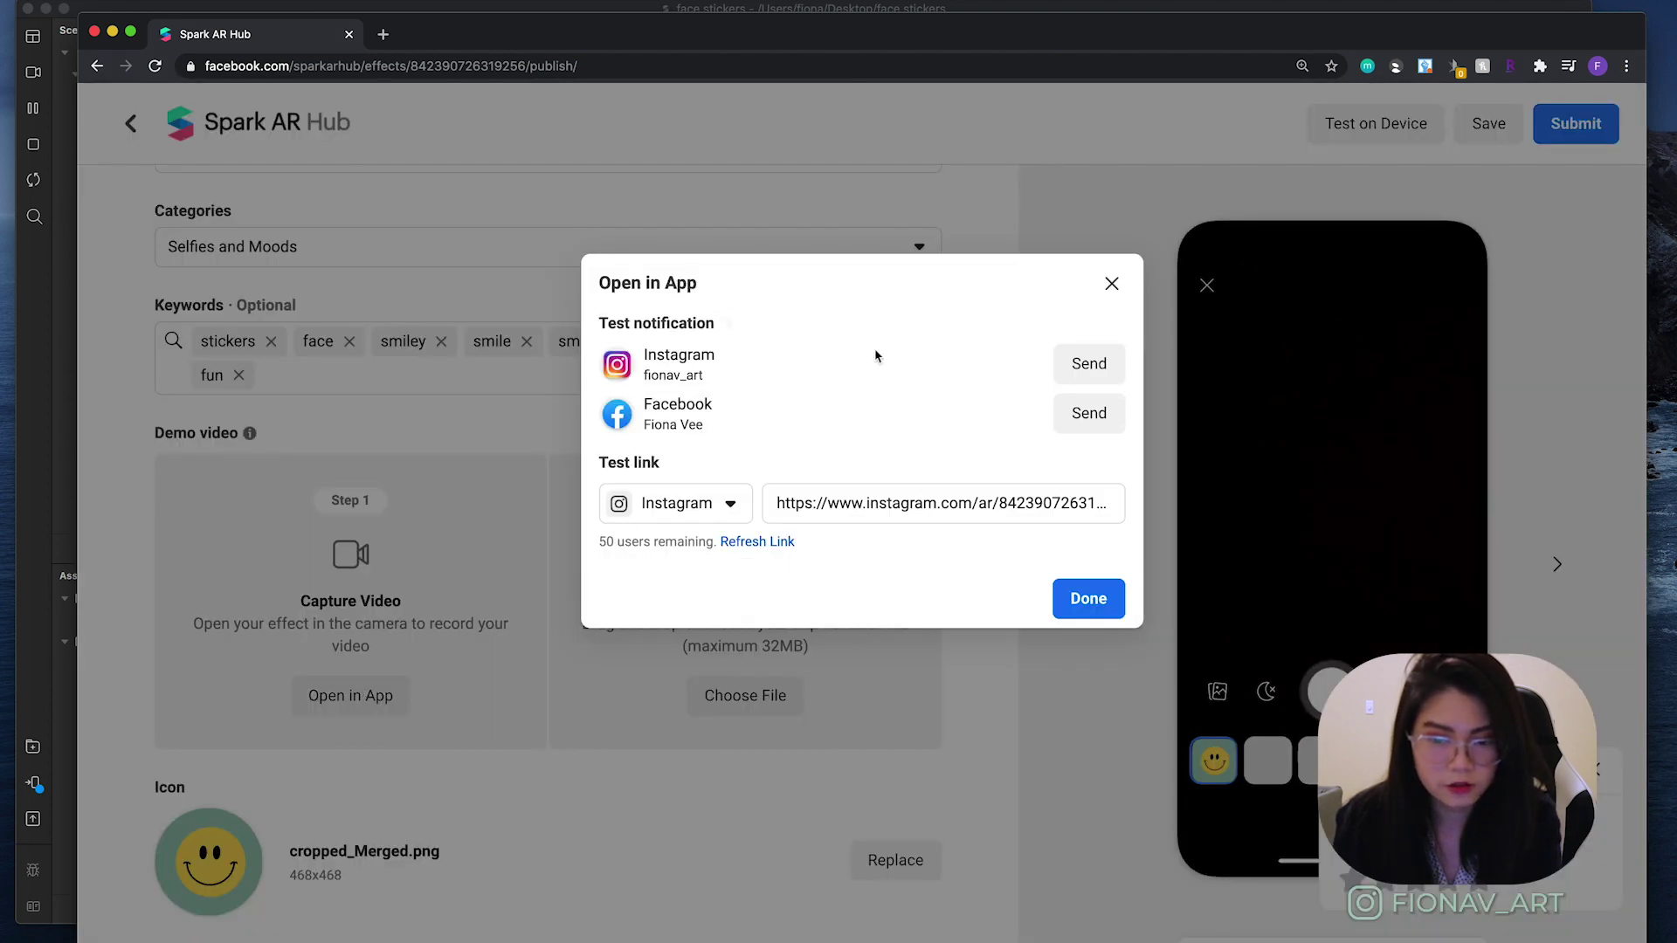
click(1099, 363)
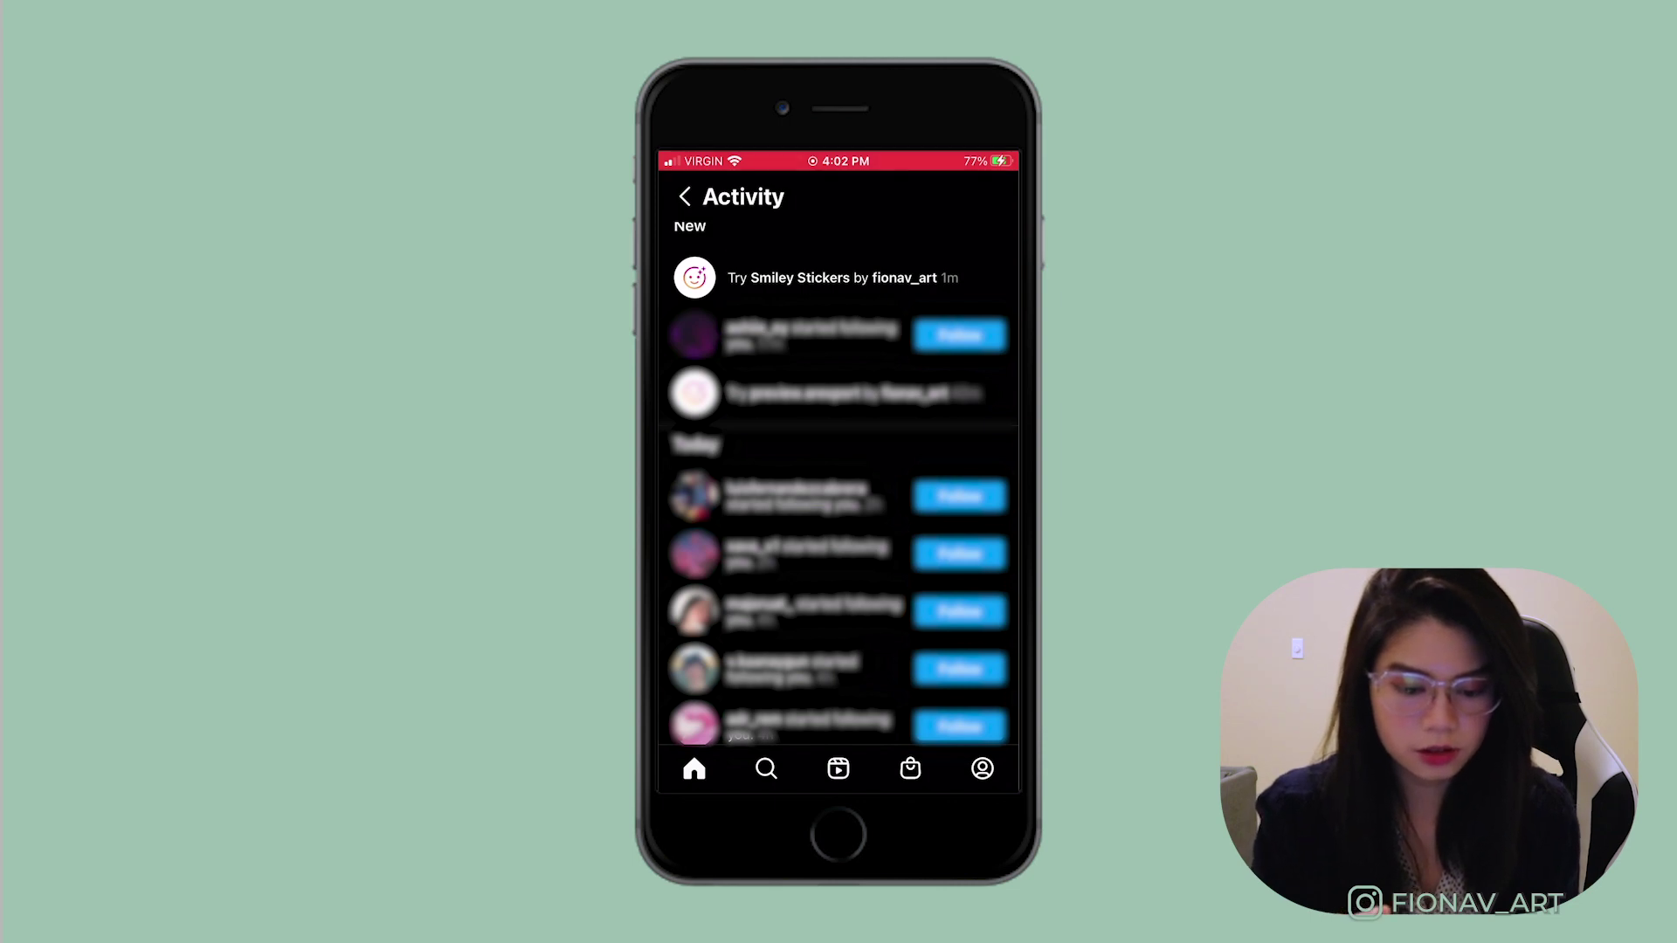
Open the Try Smiley Stickers test in Instagram, accept it, and record a short clip.
click(843, 278)
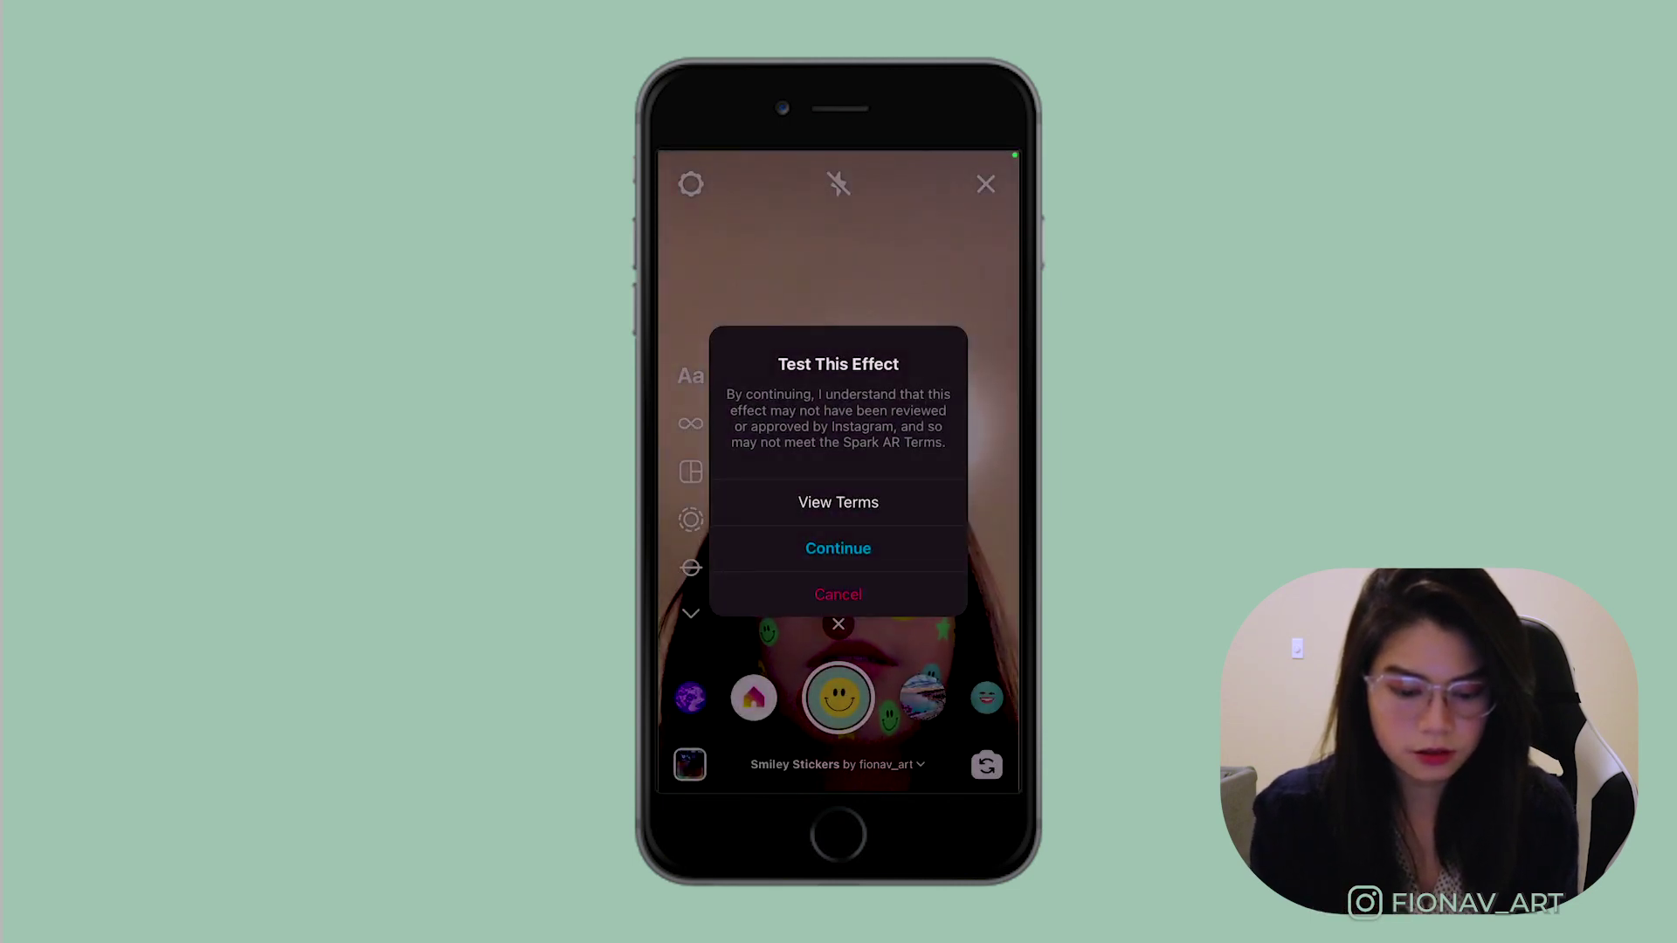
click(838, 548)
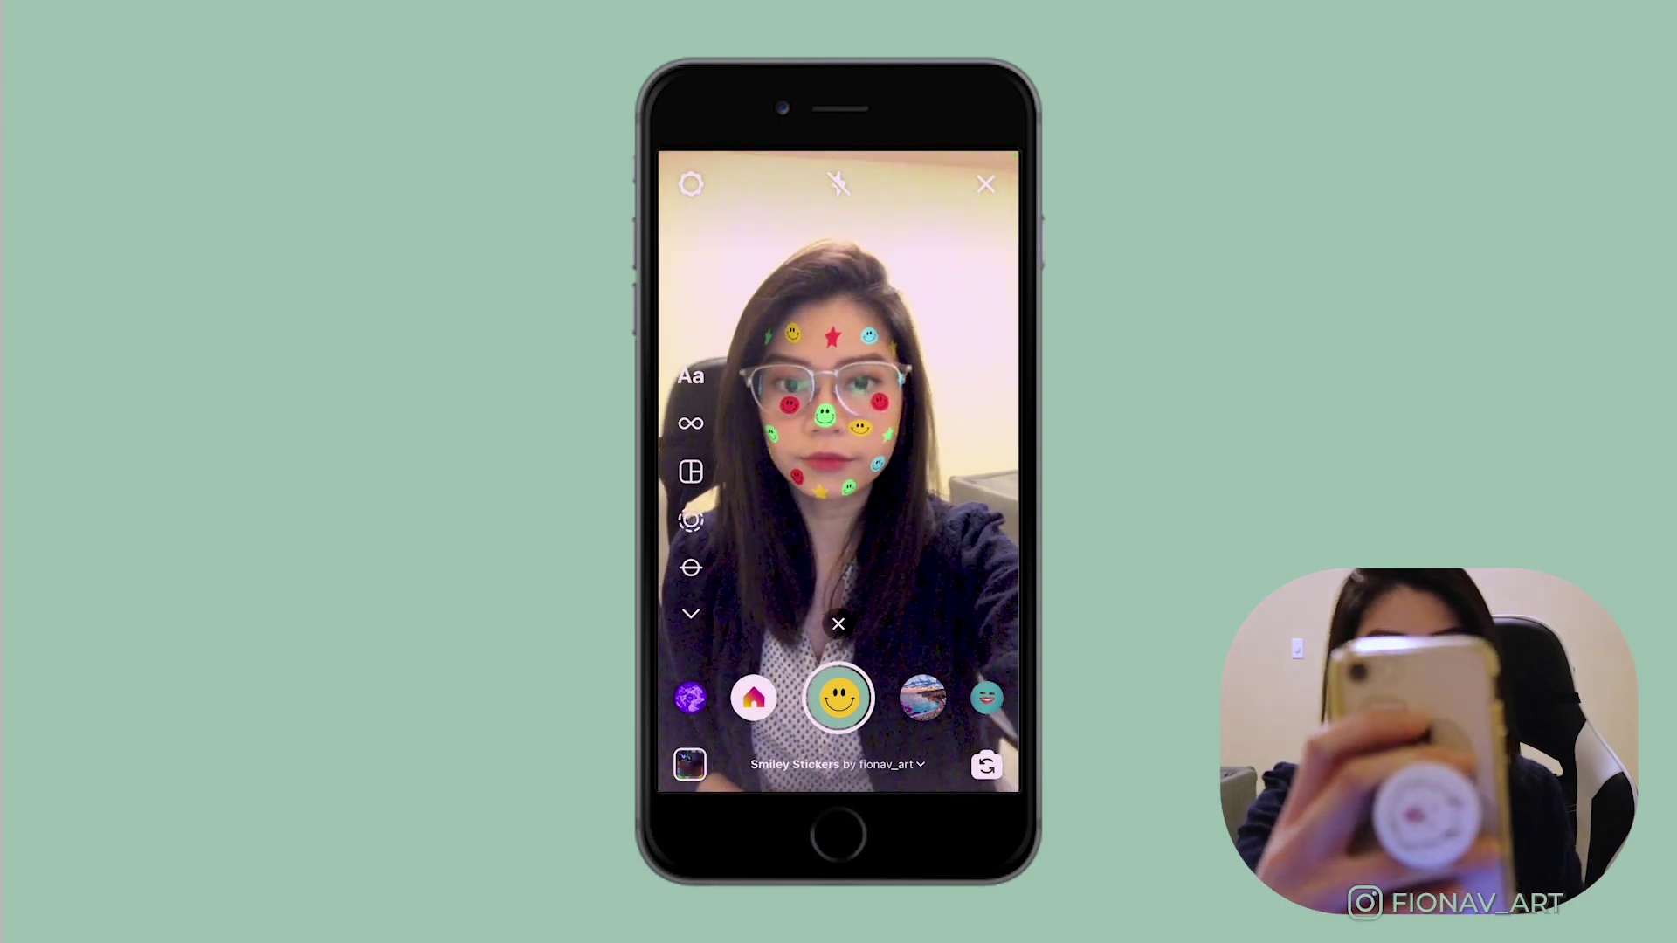
click(837, 698)
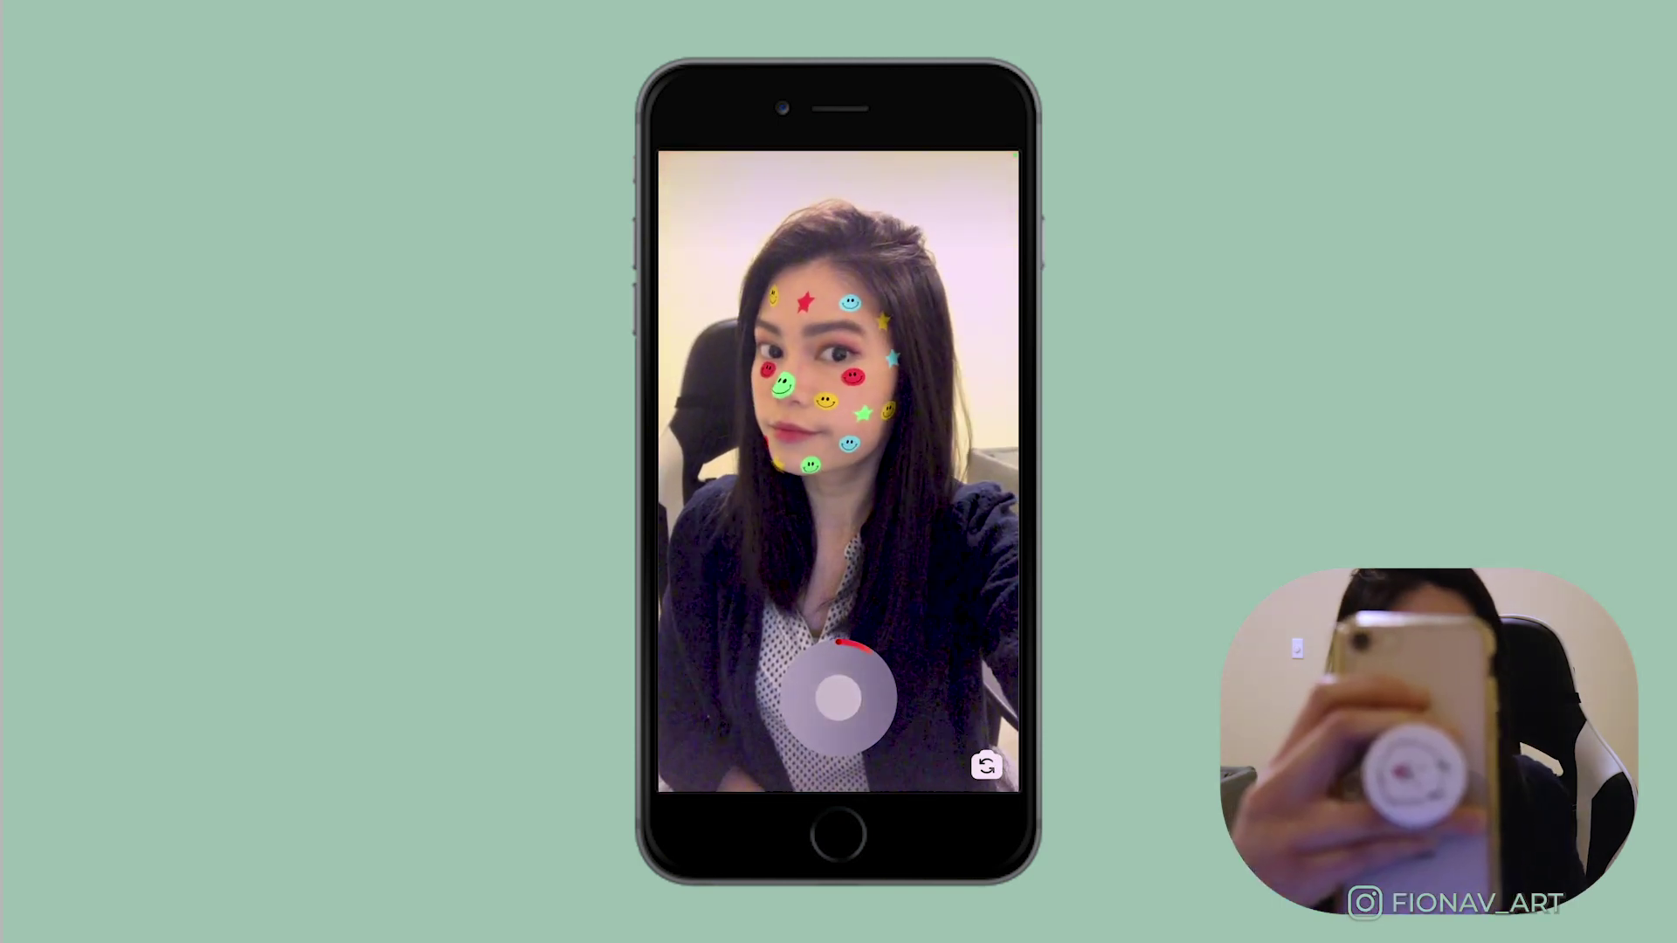
click(838, 698)
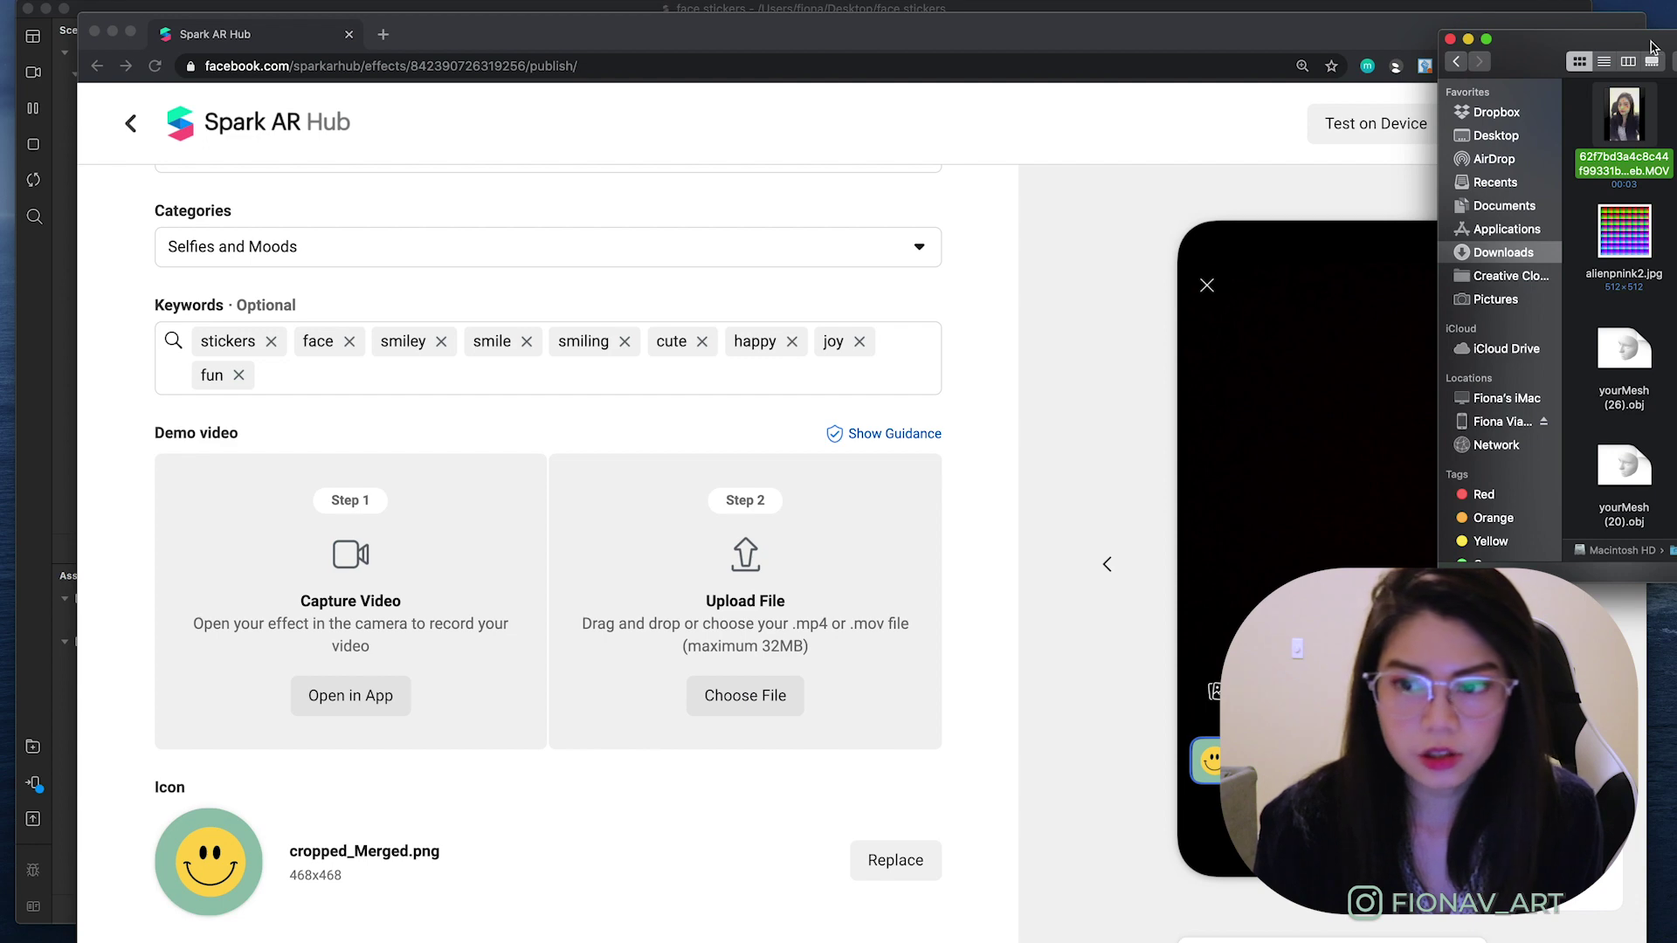
Upload the recorded .MOV as the demo video and pick the sixth frame as thumbnail.
drag(1646, 112, 746, 689)
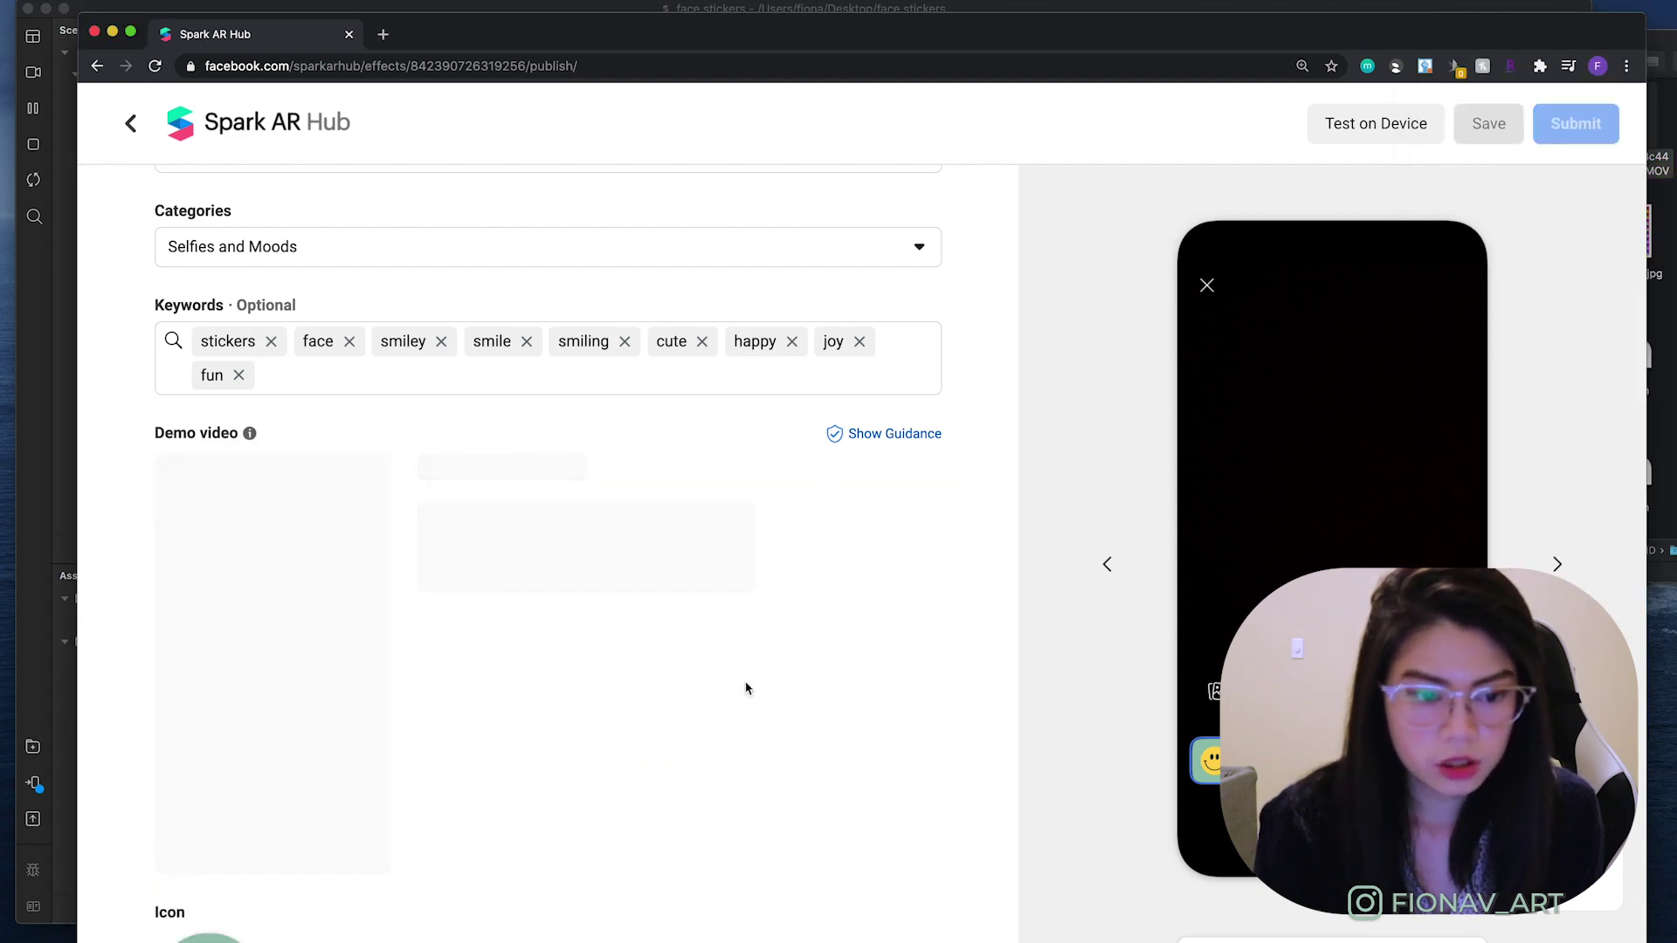
scroll(751, 686, down, 2)
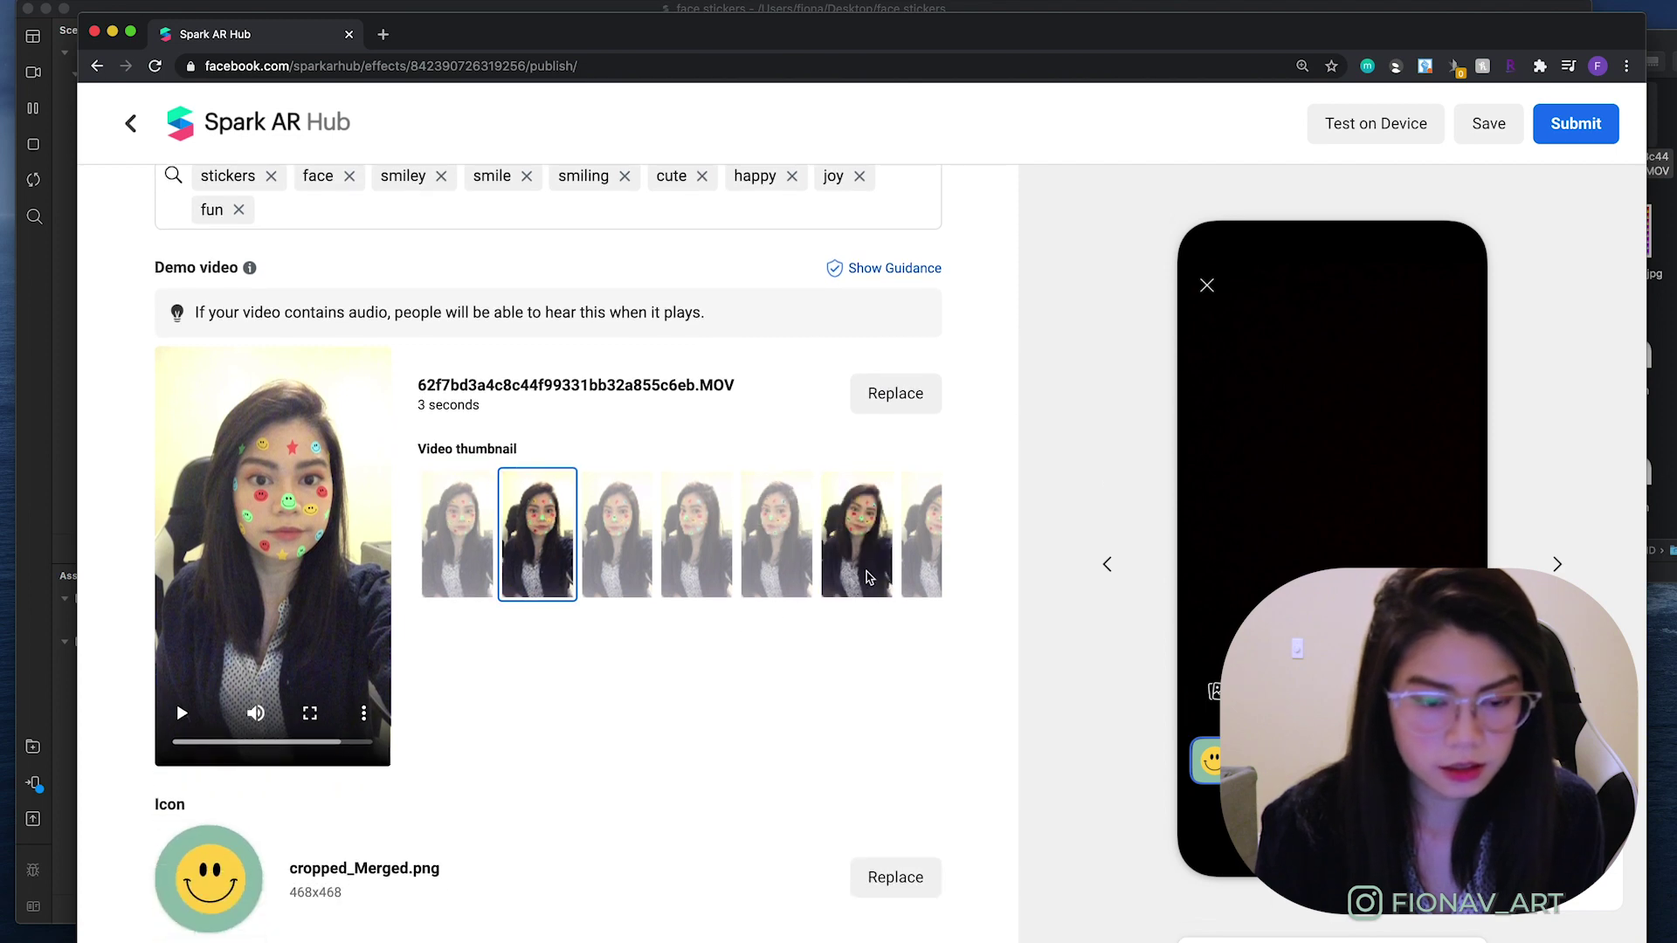
click(868, 572)
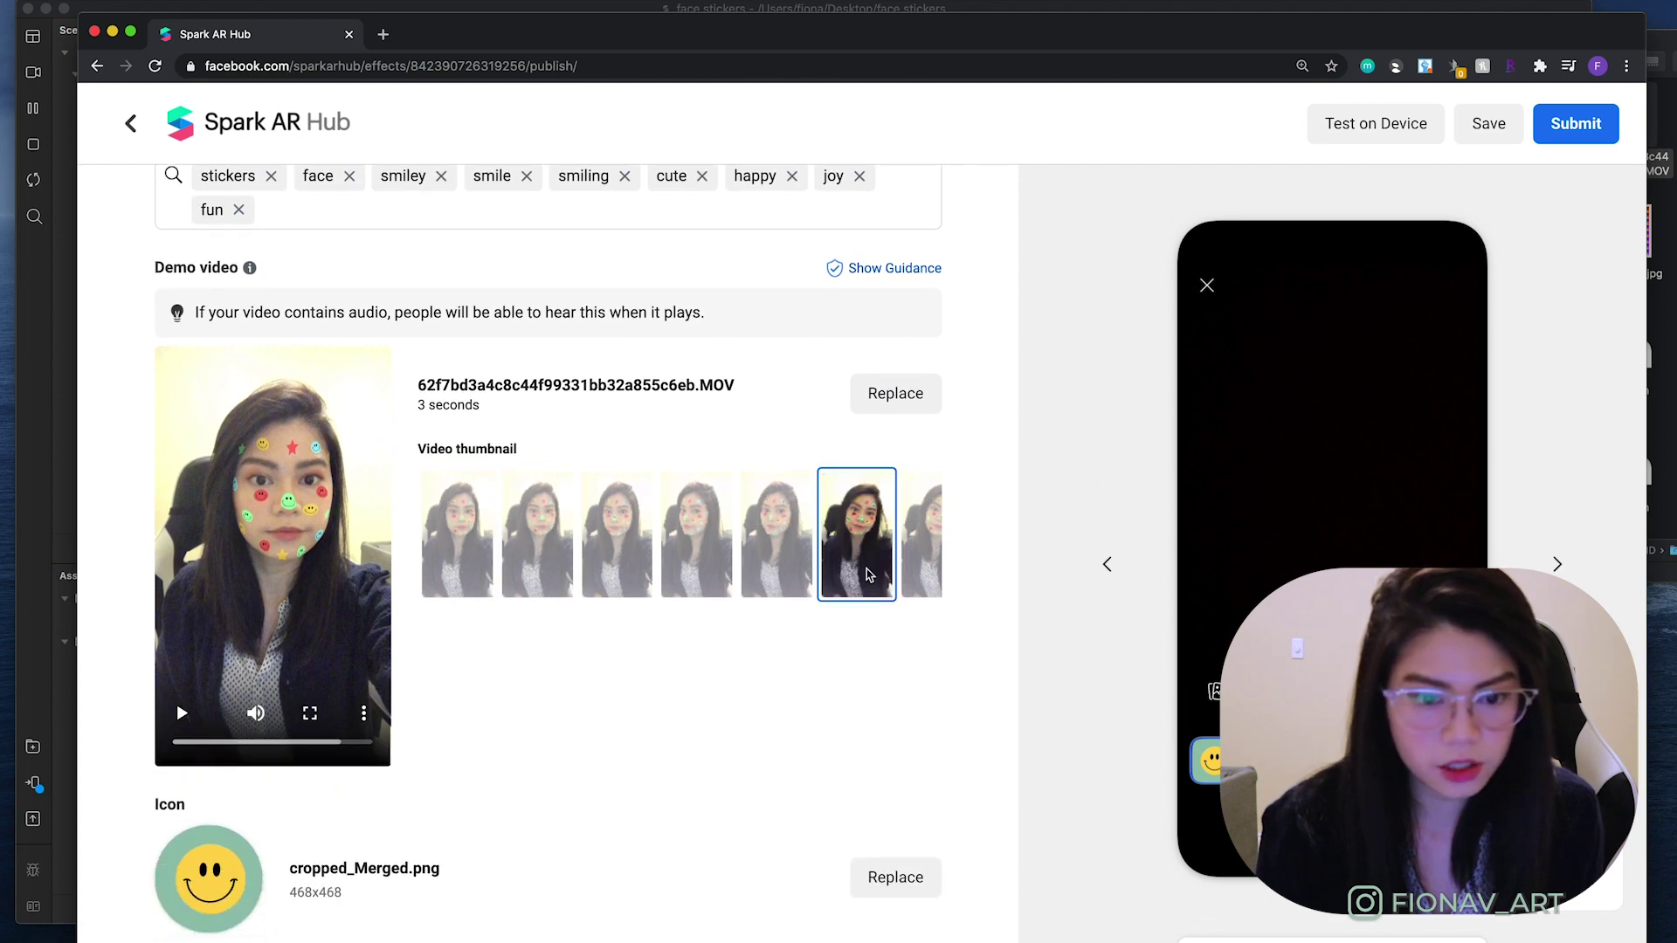
Submit the Smiley Stickers effect for review.
scroll(871, 580, down, 1)
click(1576, 123)
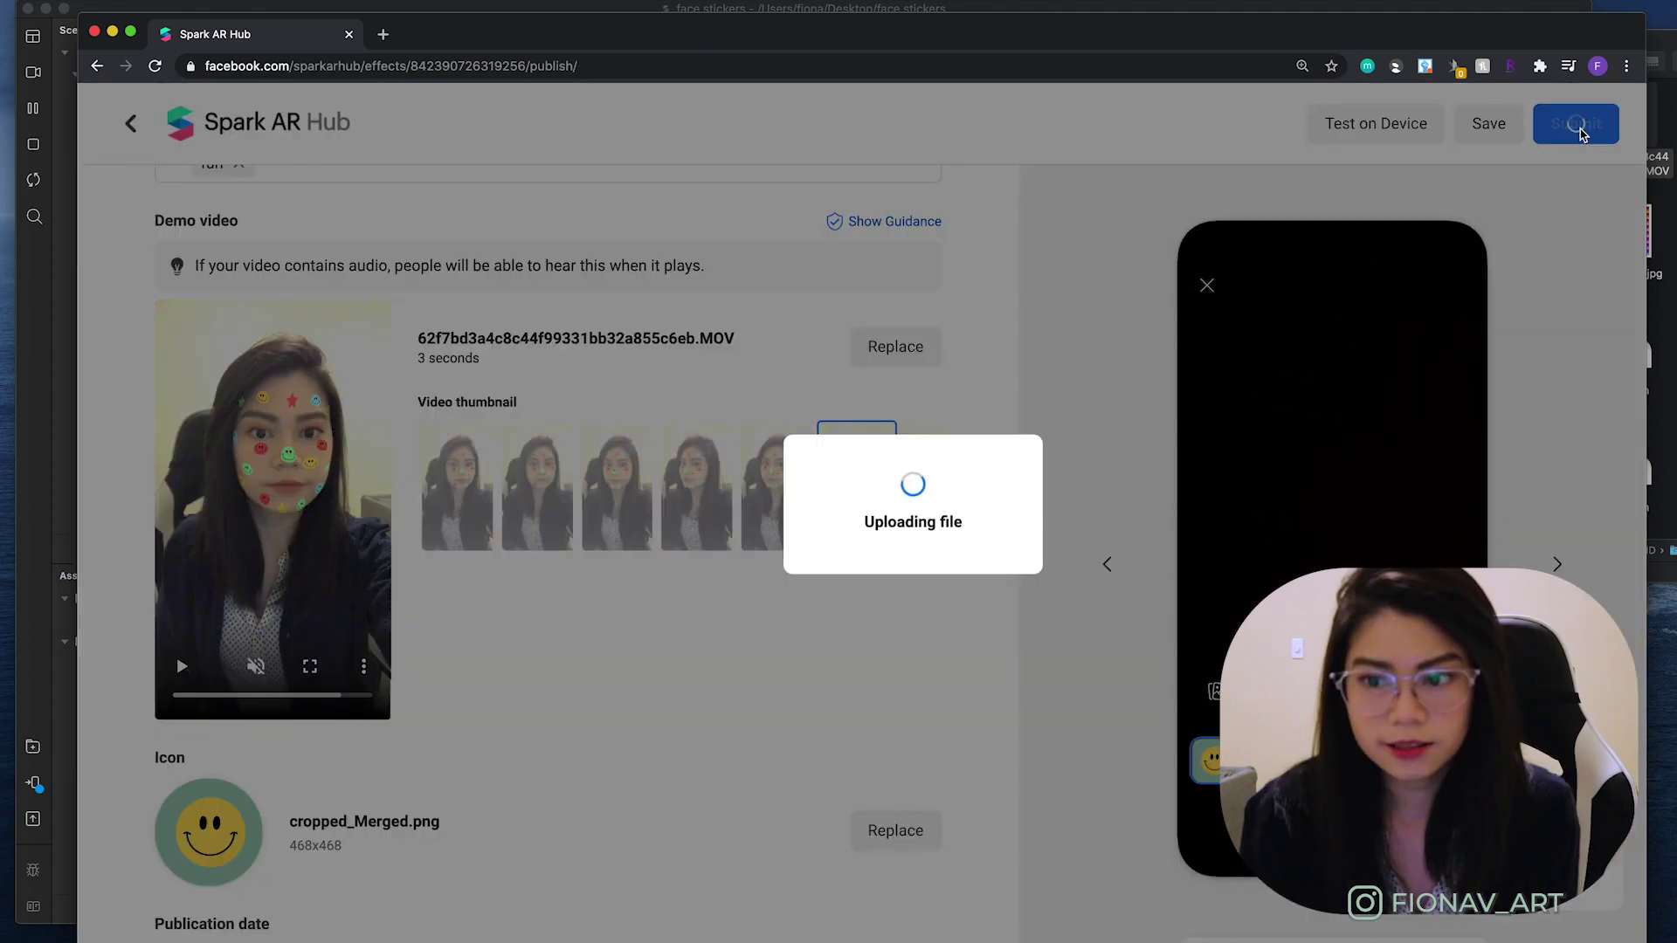